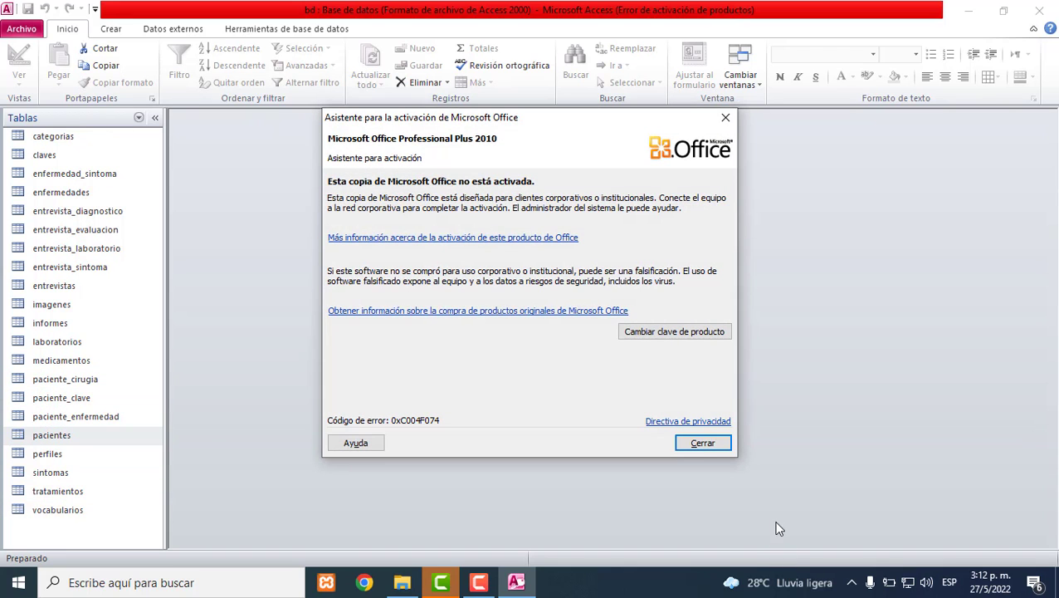
- Dismiss the Office activation notice and open the pacientes table
click(703, 443)
click(73, 440)
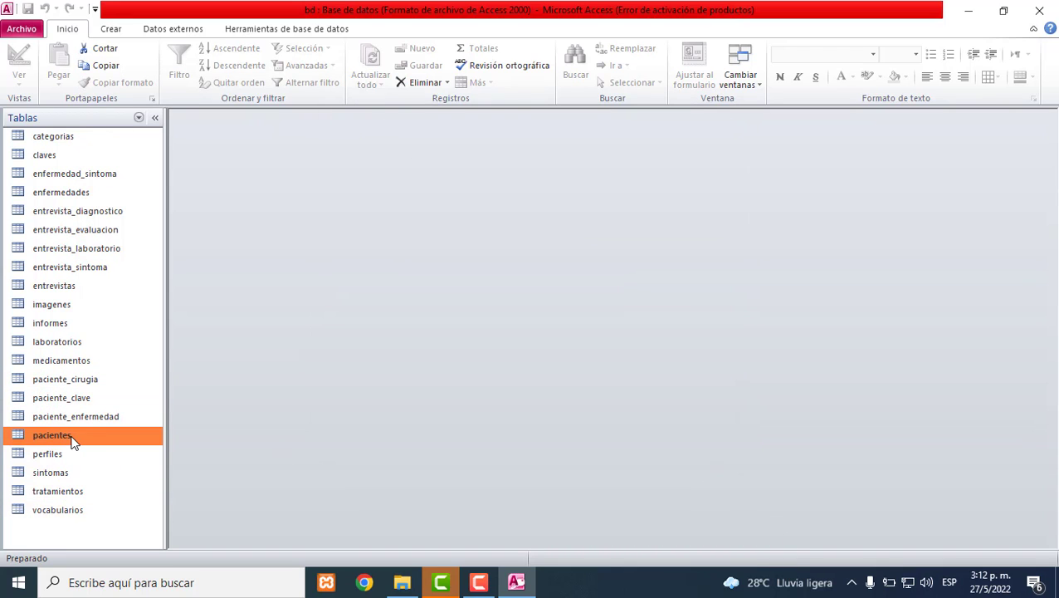
double_click(73, 442)
- Open the database relationships diagram, collapse the navigation pane and look over the whole diagram
click(253, 29)
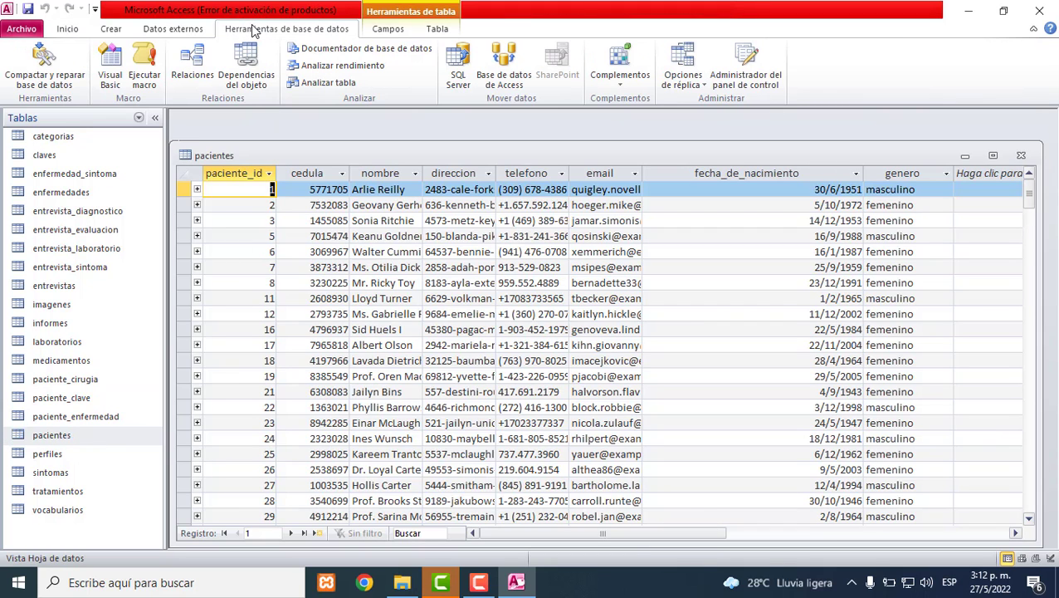
click(201, 78)
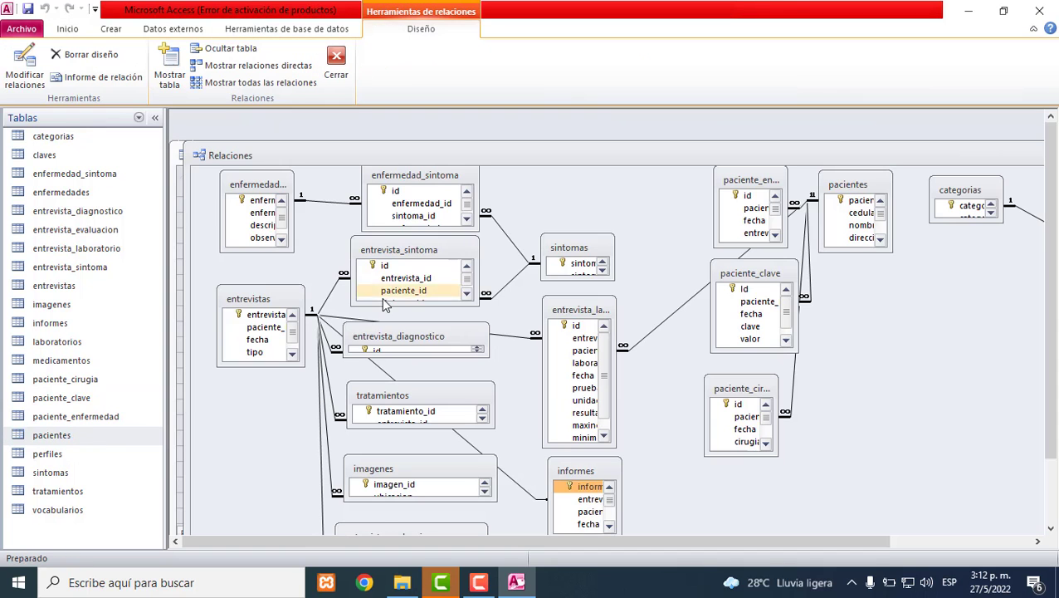
click(155, 118)
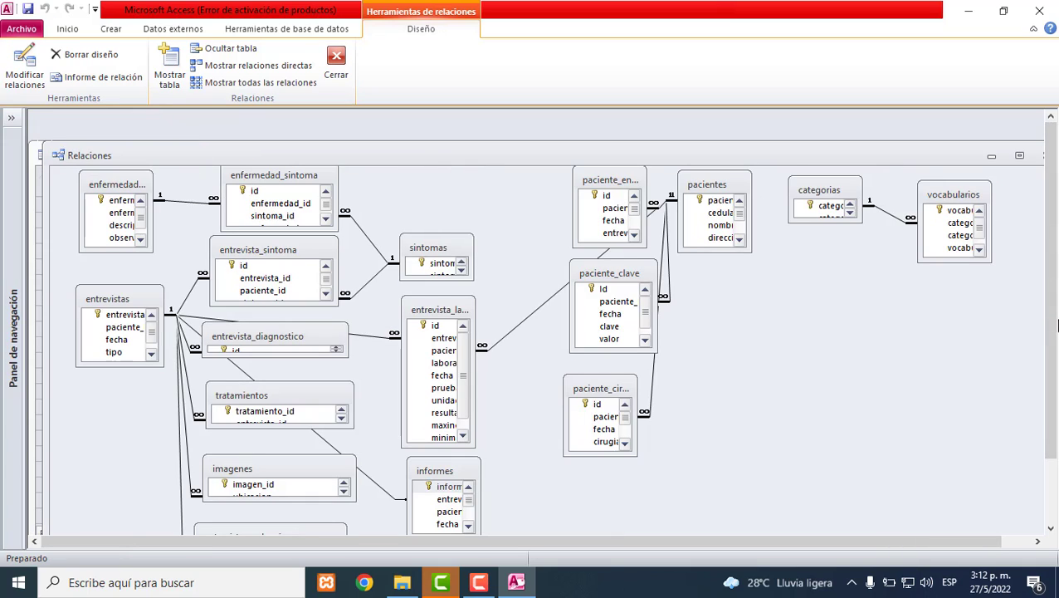
drag(1055, 252, 1053, 317)
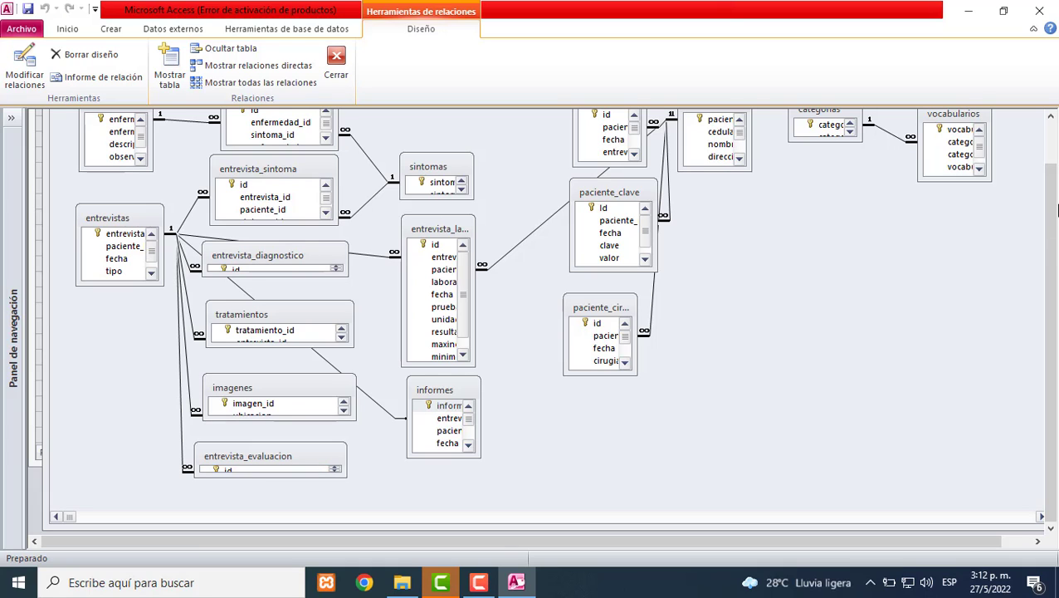
drag(1053, 213, 1053, 167)
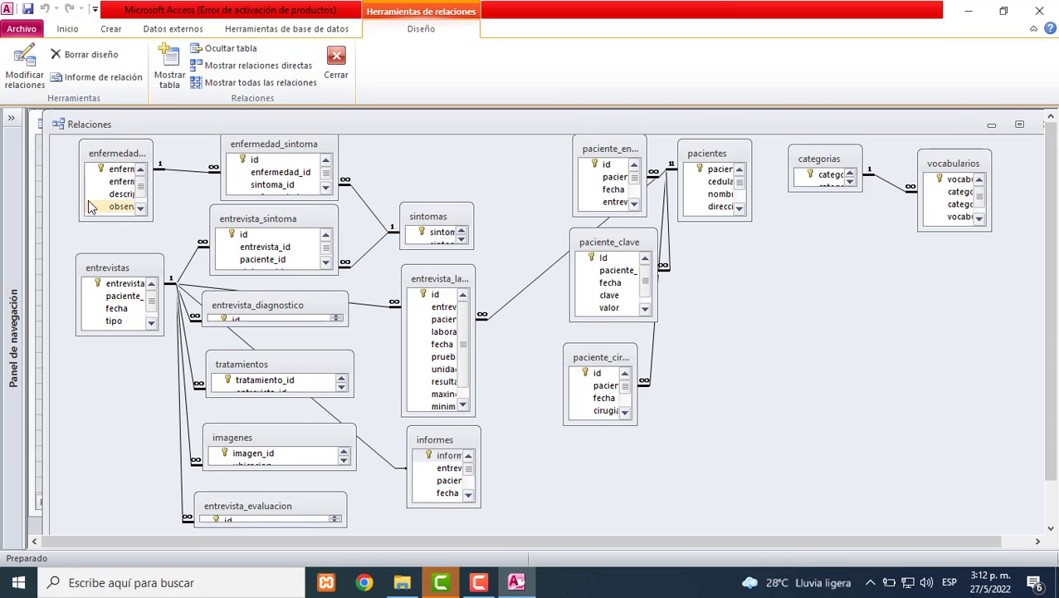
click(111, 155)
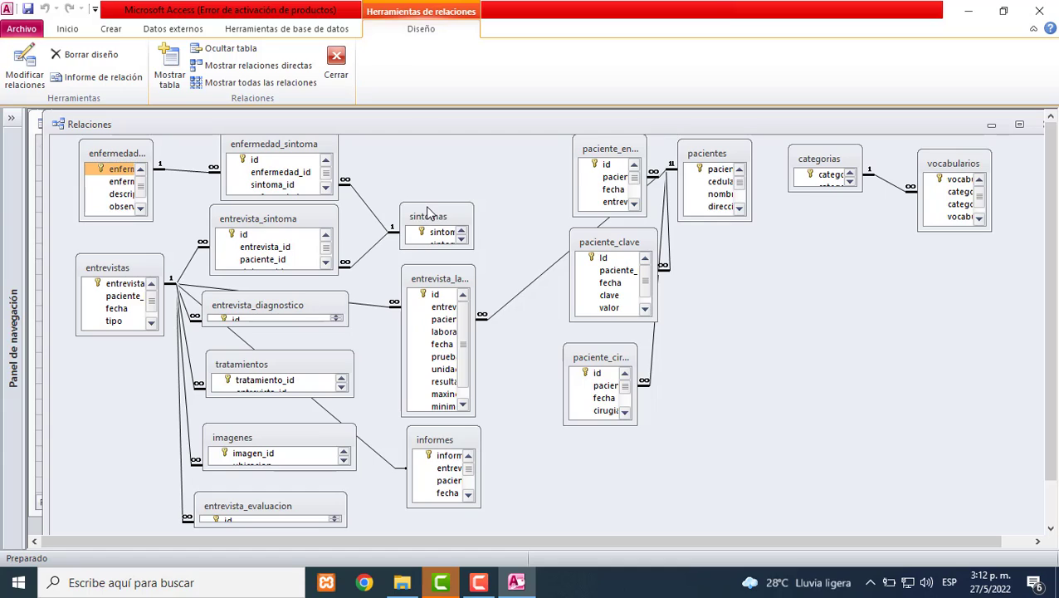
- Move the sintomas box up, enlarge it and entrevista_sintoma to show more fields, and shift the entrevista_laboratorio box to the right
drag(427, 212, 444, 170)
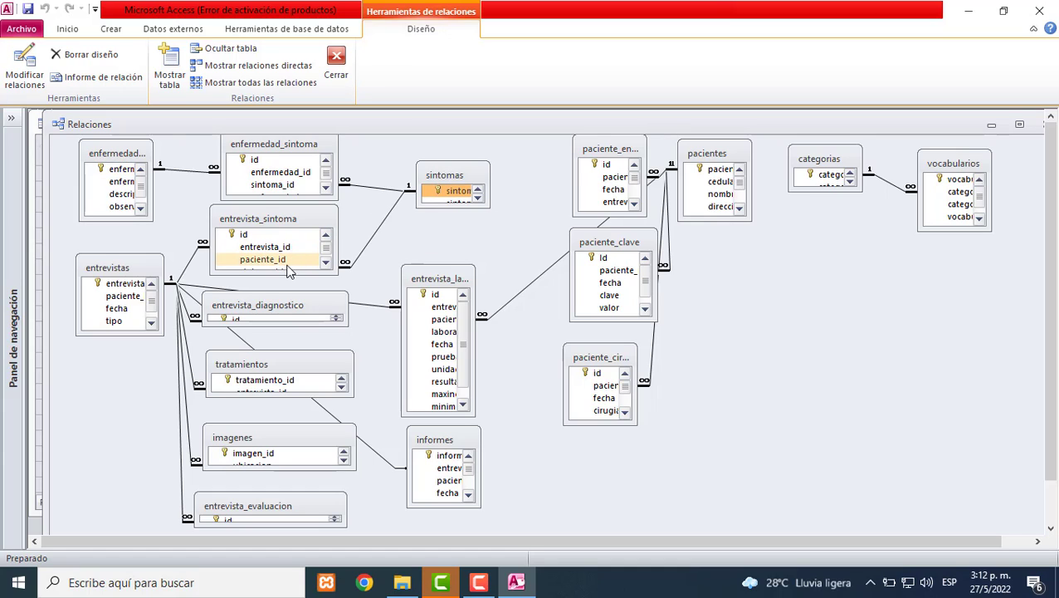
drag(293, 274, 294, 280)
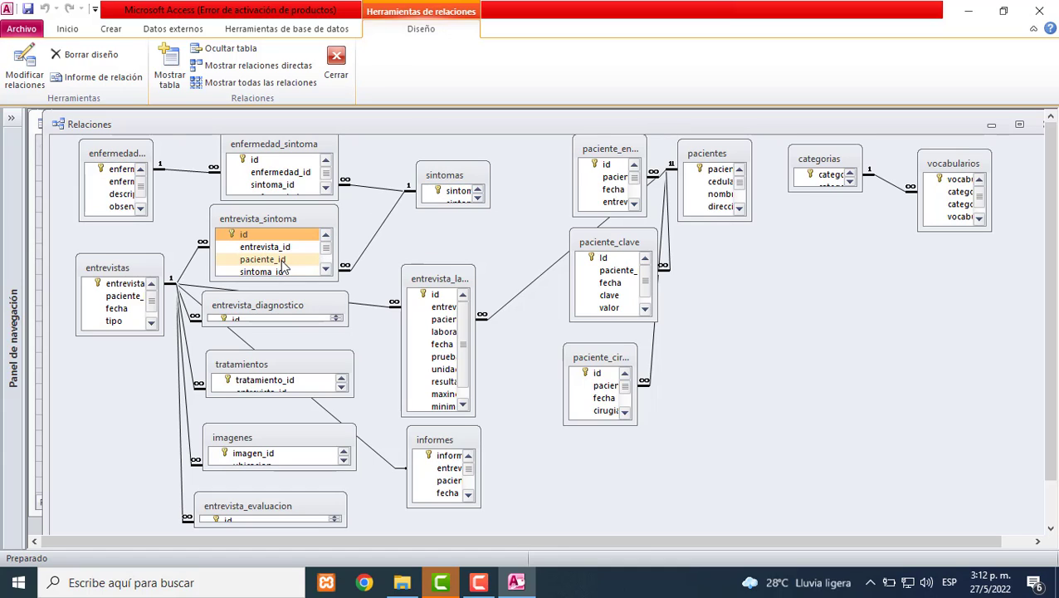
drag(460, 205, 527, 239)
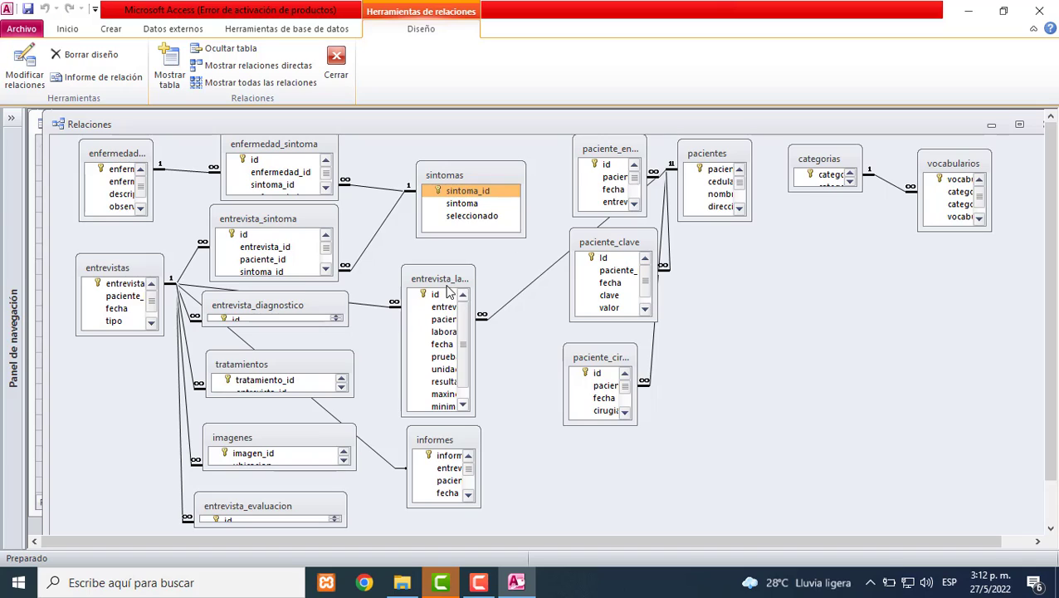
drag(444, 284, 477, 284)
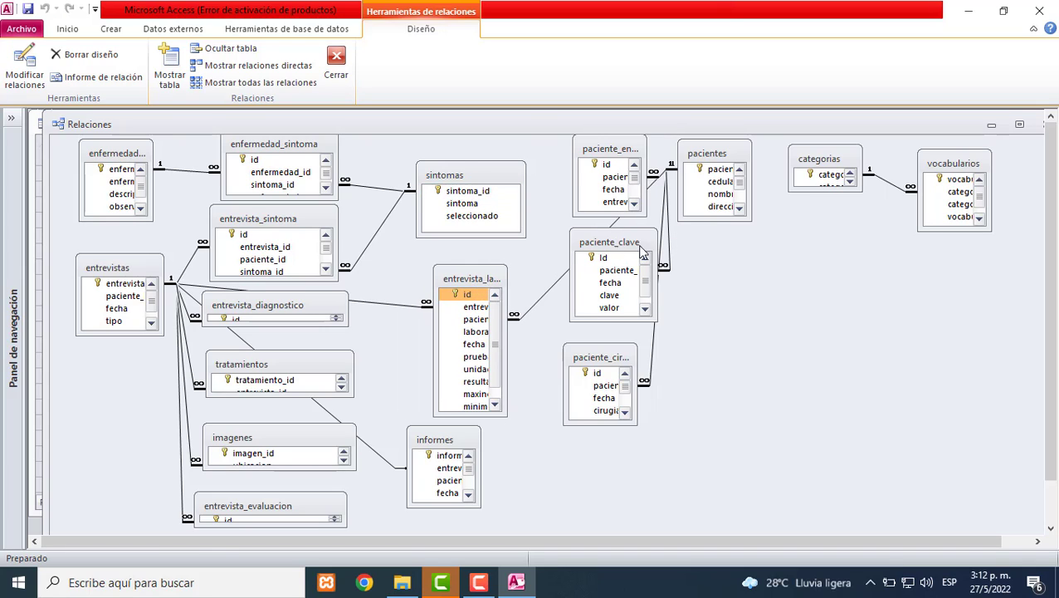
- Move the paciente_clave box below categorias, then shift paciente_enfermedad left and enlarge it to show more fields
drag(617, 245, 832, 281)
drag(610, 158, 602, 154)
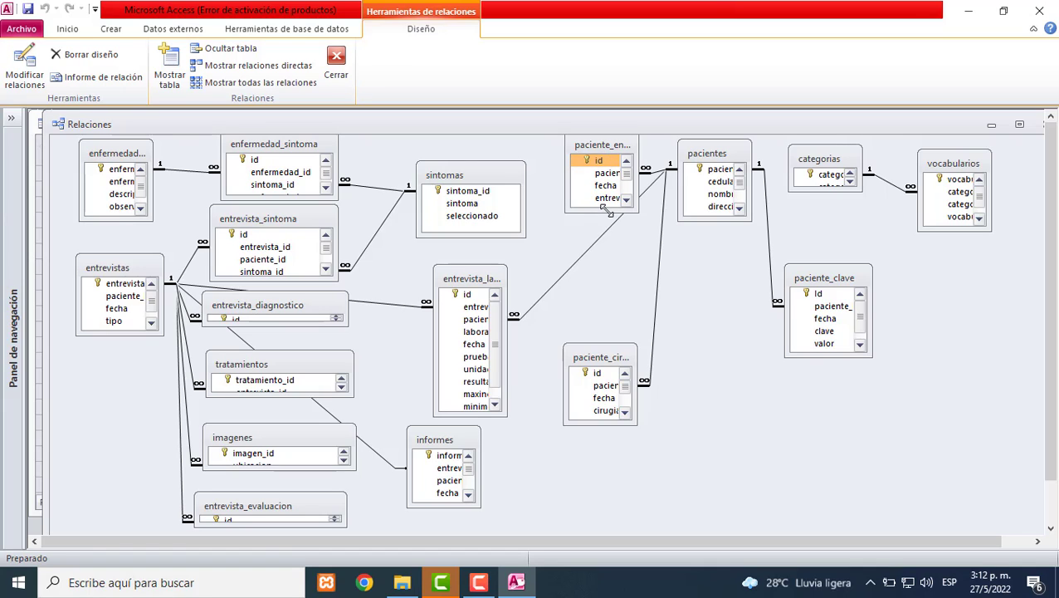
drag(608, 212, 610, 232)
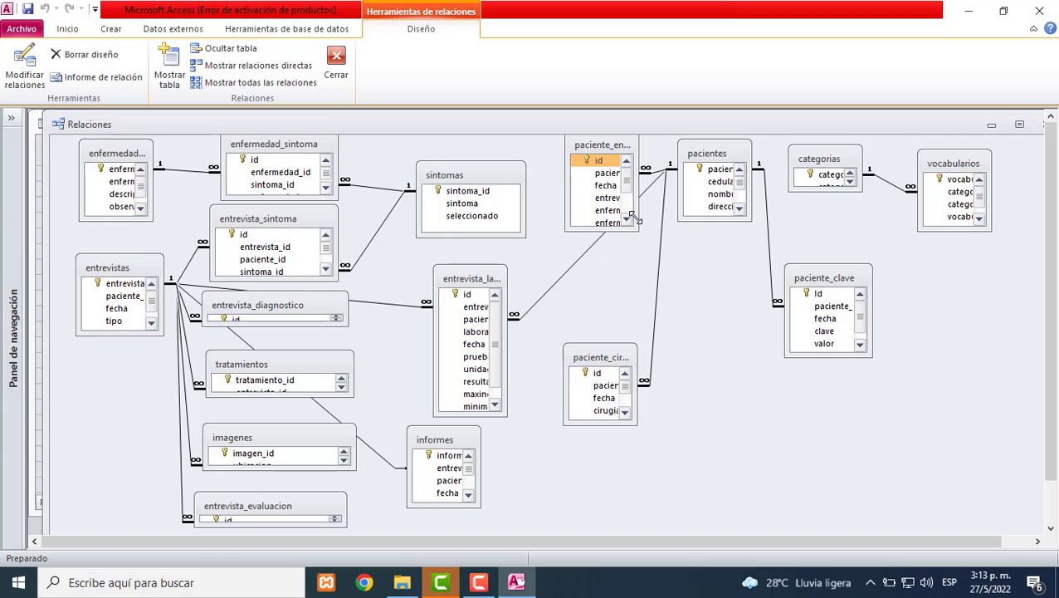
drag(639, 216, 661, 234)
drag(588, 146, 559, 148)
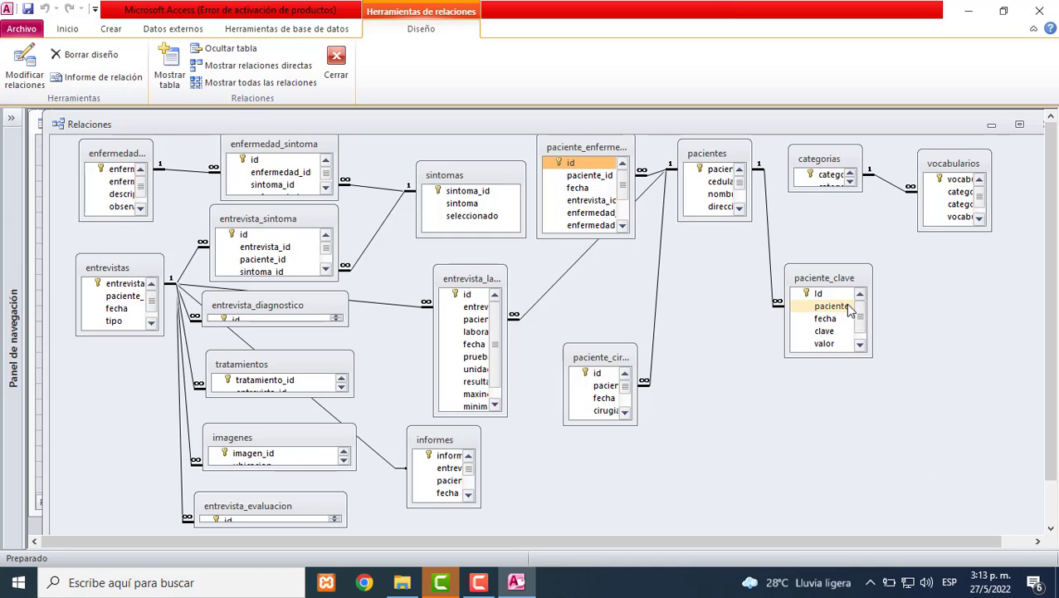
- Enlarge the paciente_clave, categorias and vocabularios boxes to show all their fields, and close the database, saving the Relaciones layout
drag(859, 350, 898, 370)
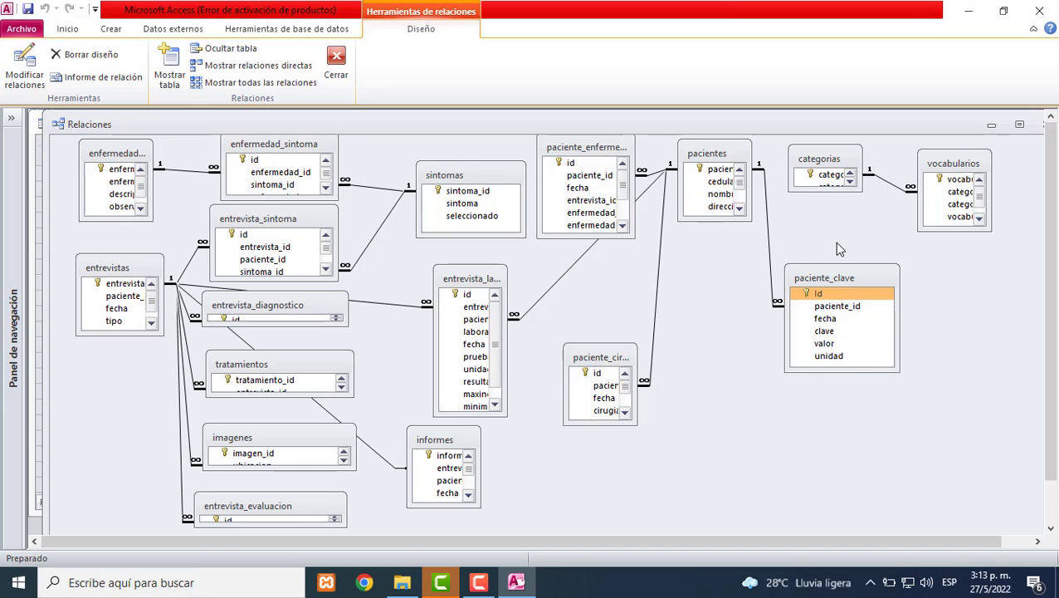
drag(836, 187, 864, 235)
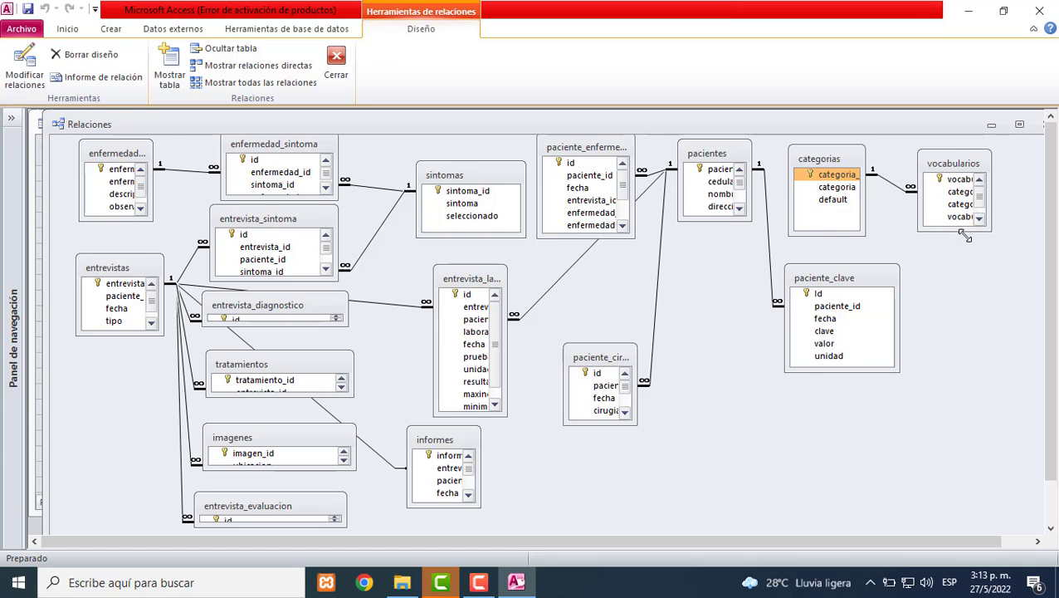
drag(965, 235, 1015, 251)
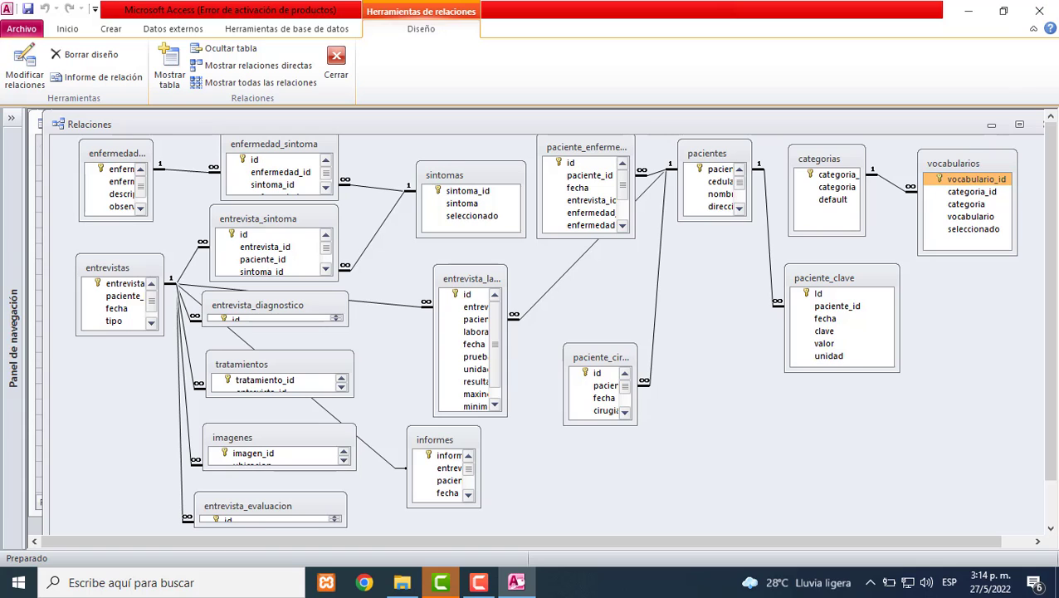
click(1041, 17)
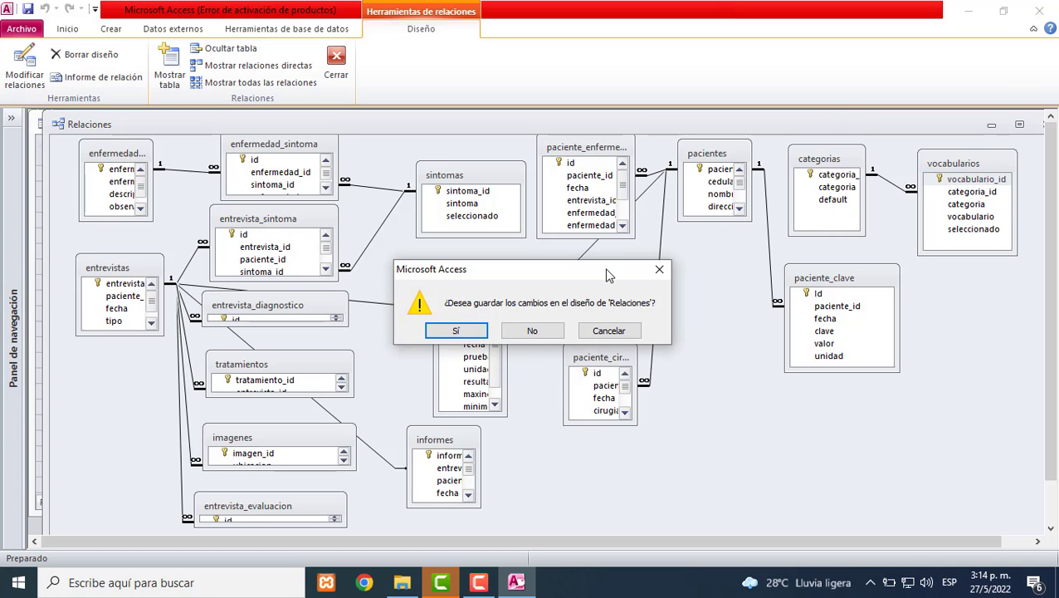
click(456, 331)
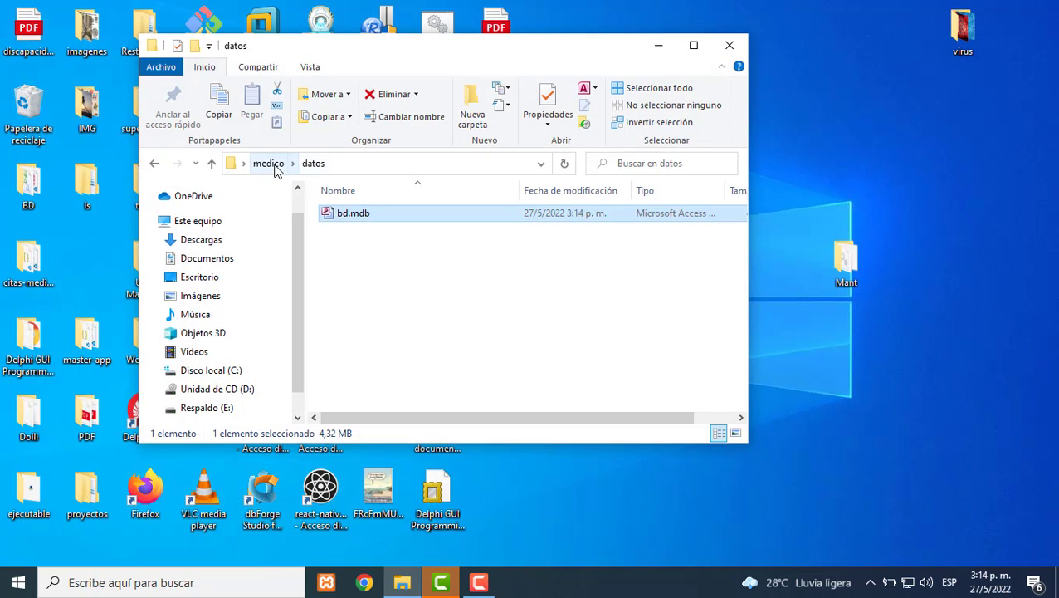
- Go up to the medico folder and open its doc subfolder
click(270, 164)
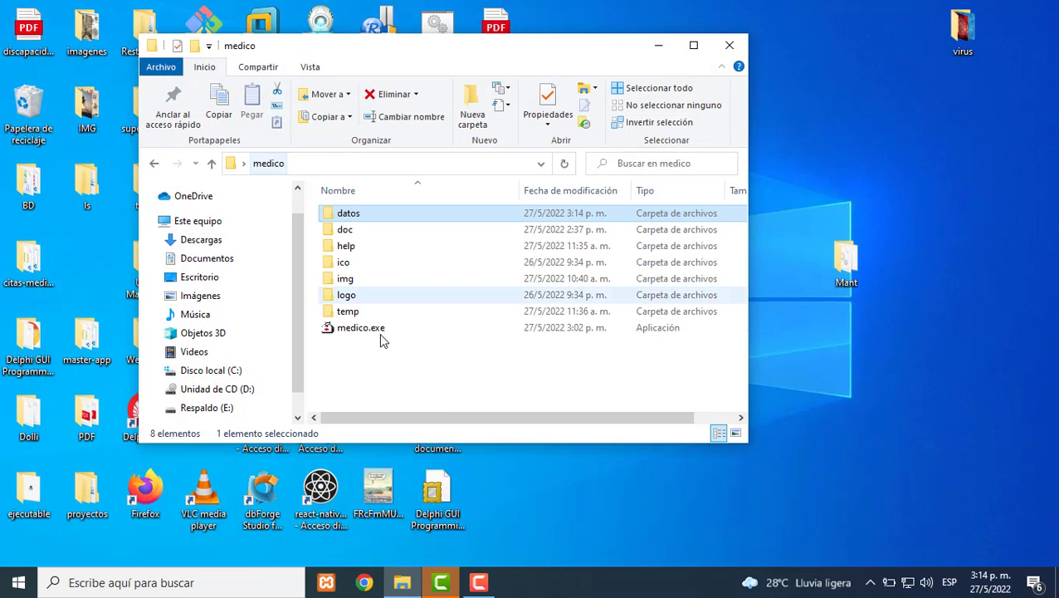
click(361, 232)
double_click(360, 233)
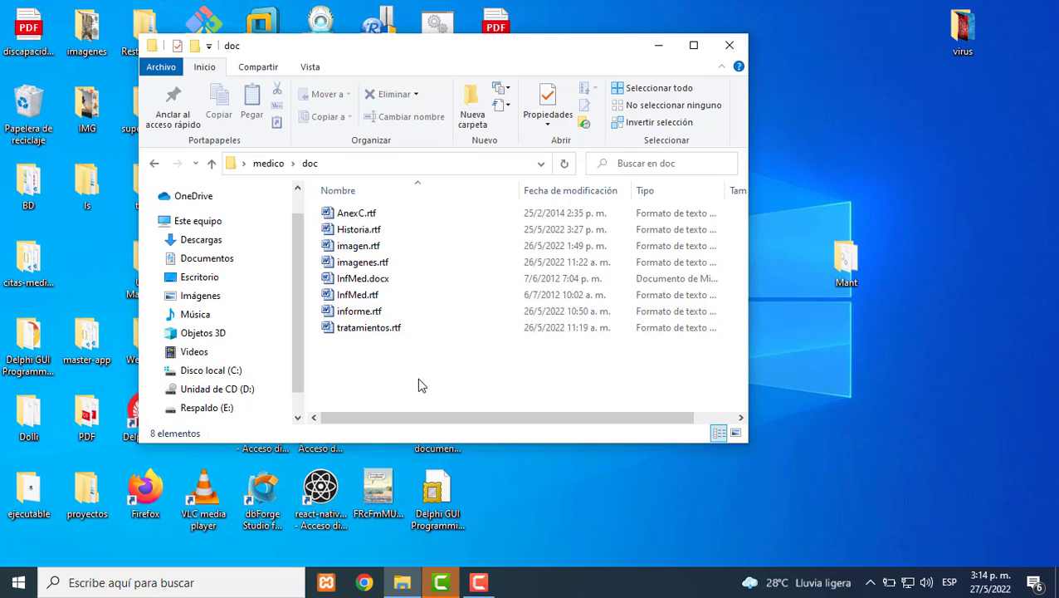
- Open Historia.rtf, review the letterhead and placeholder fields of the medical report template, and close it
double_click(349, 233)
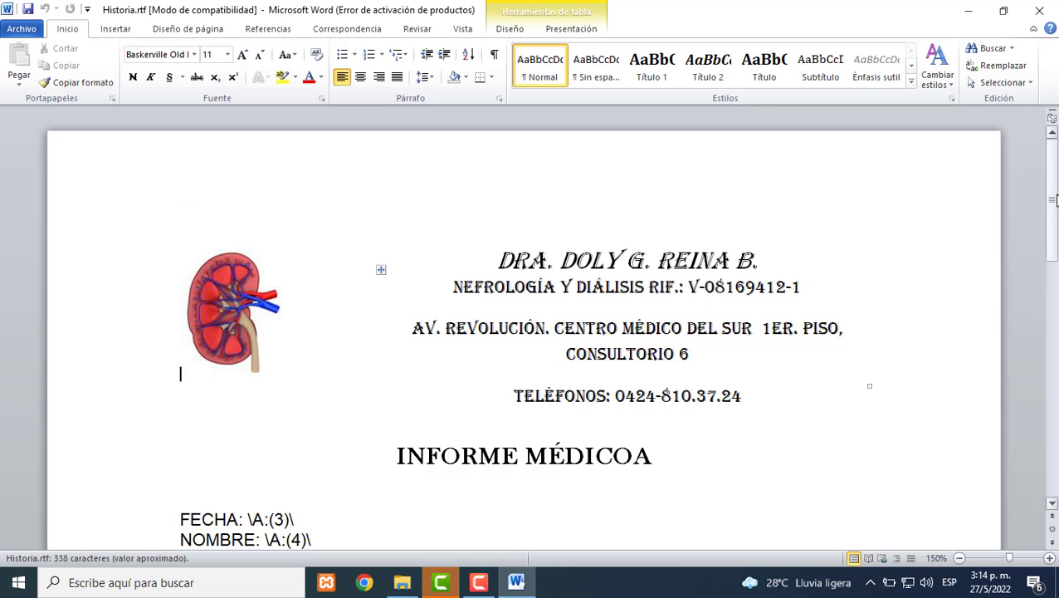
mouse_move(1055, 199)
mouse_down()
mouse_move(1054, 242)
mouse_move(1055, 216)
mouse_up()
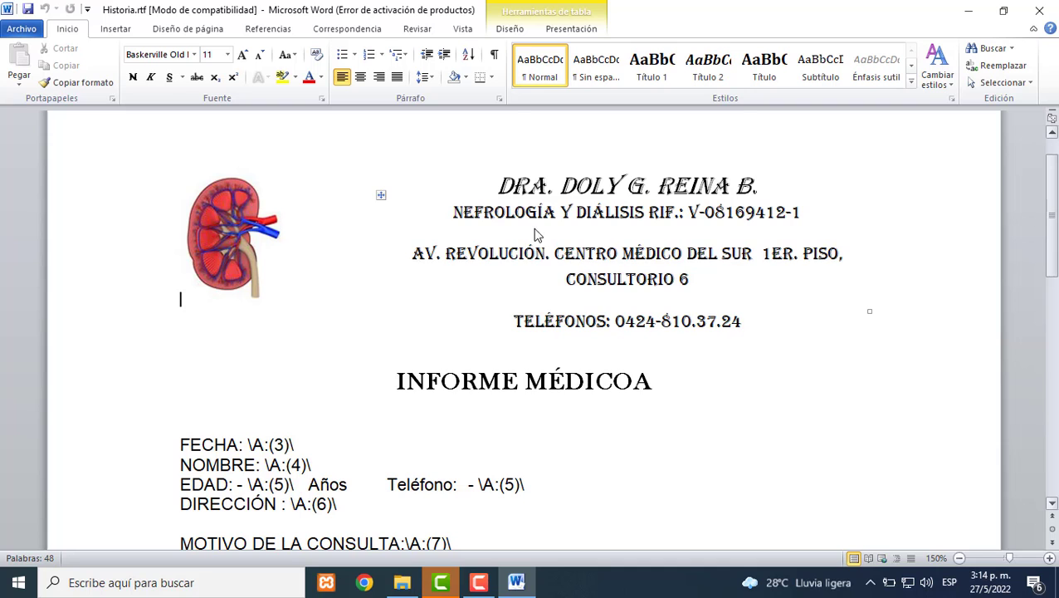
click(714, 444)
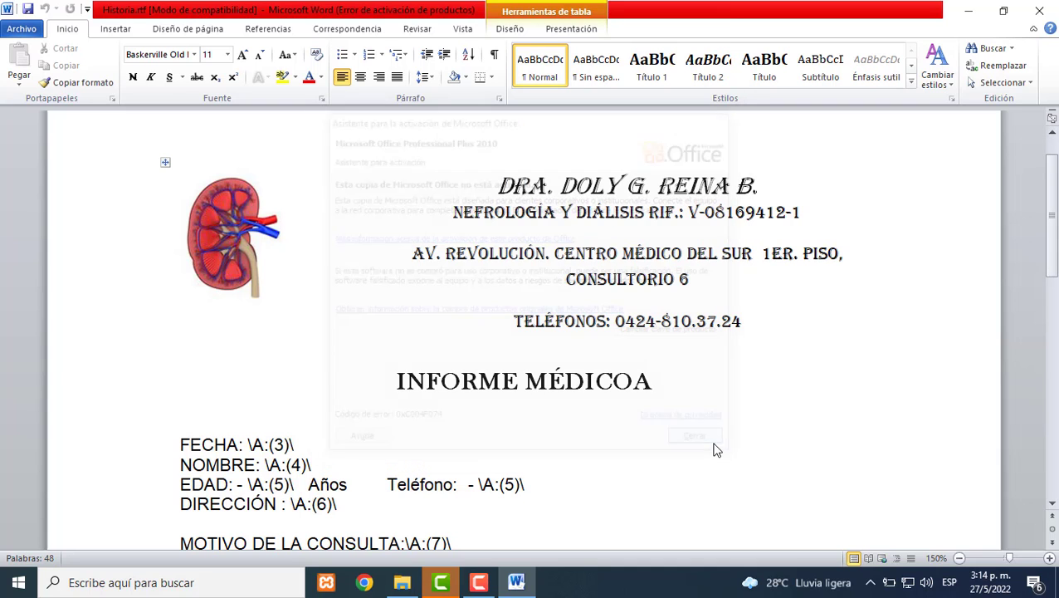
mouse_move(1056, 241)
mouse_down()
mouse_move(1056, 461)
mouse_move(1056, 231)
mouse_up()
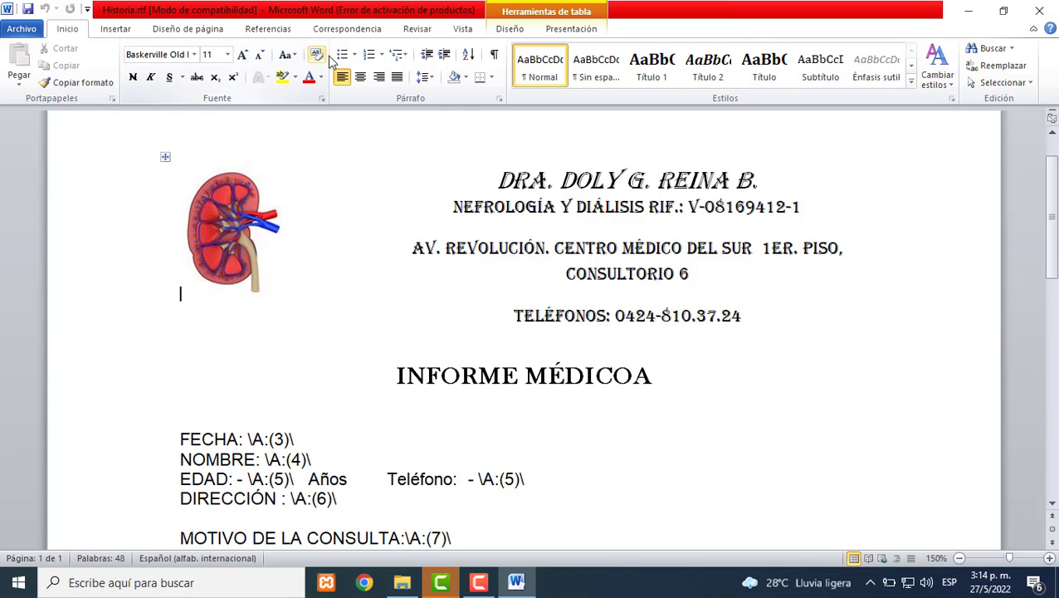
click(1051, 13)
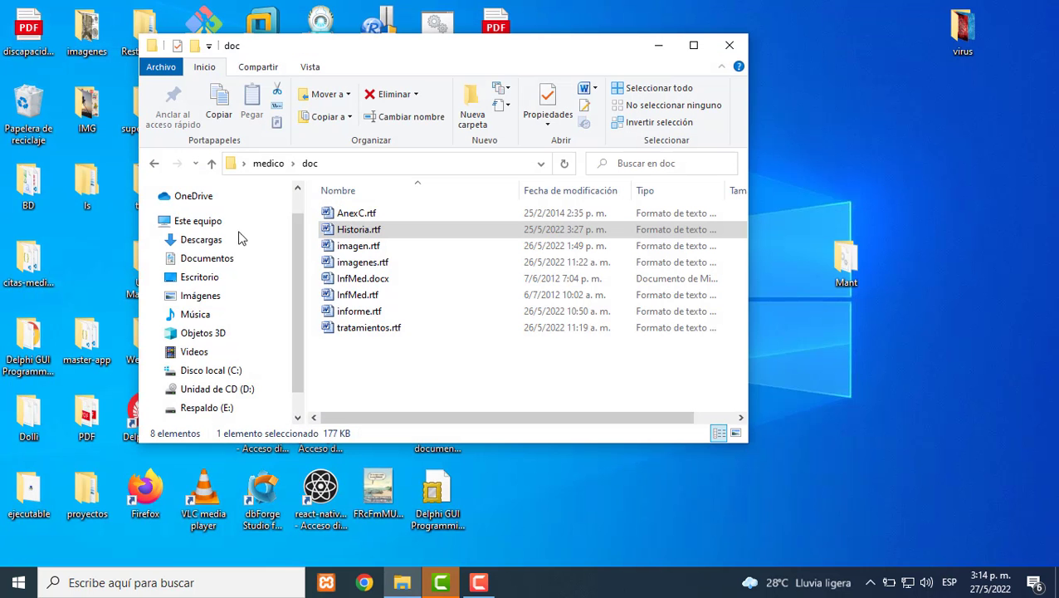
- Open imagen.rtf, review the letterhead, placeholder fields and signature block of the images template, and close it
double_click(357, 251)
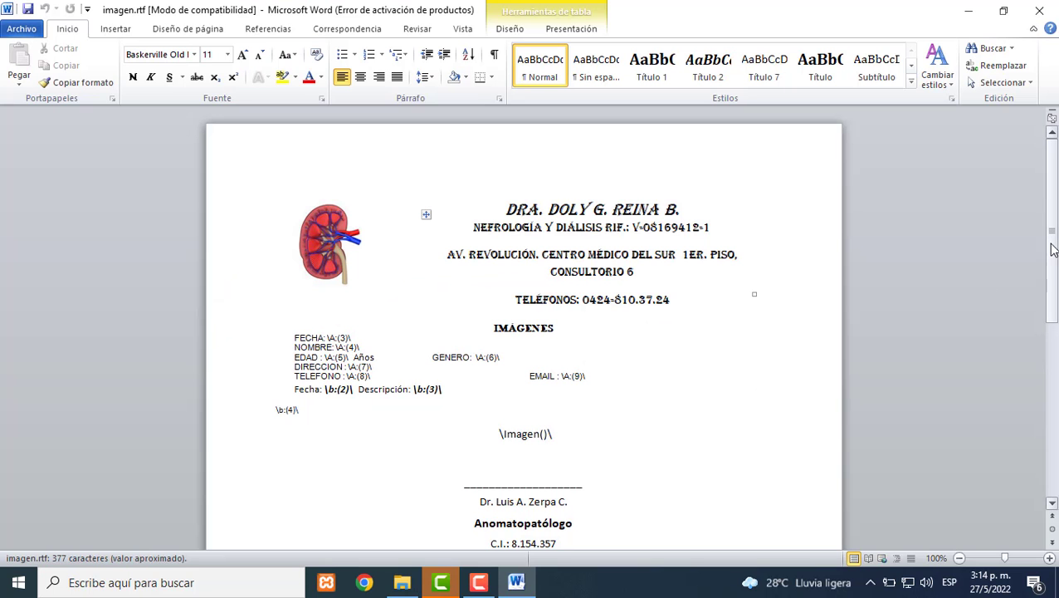
drag(1056, 202, 1058, 178)
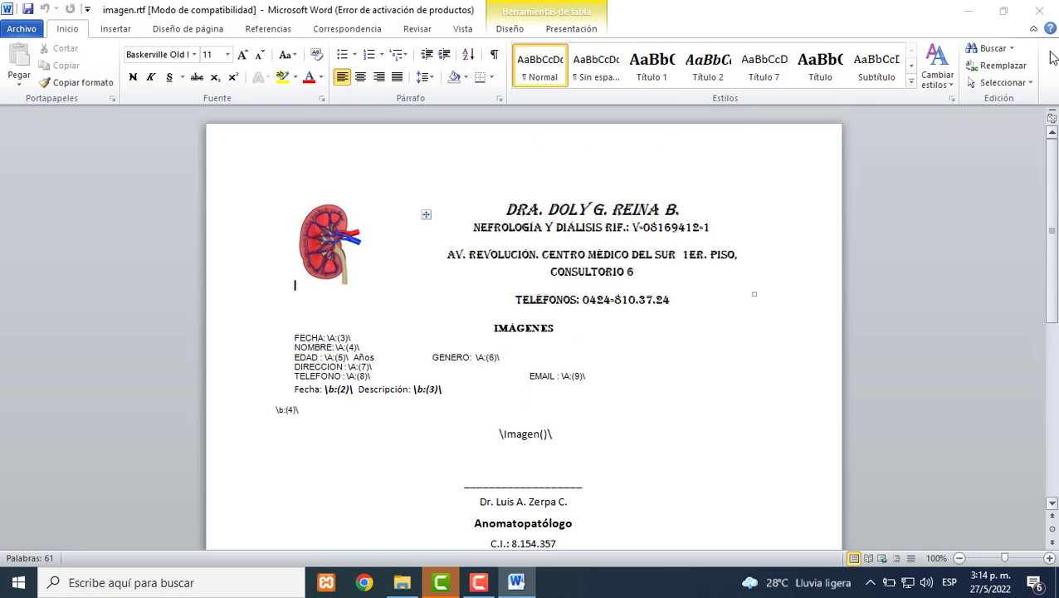
click(702, 444)
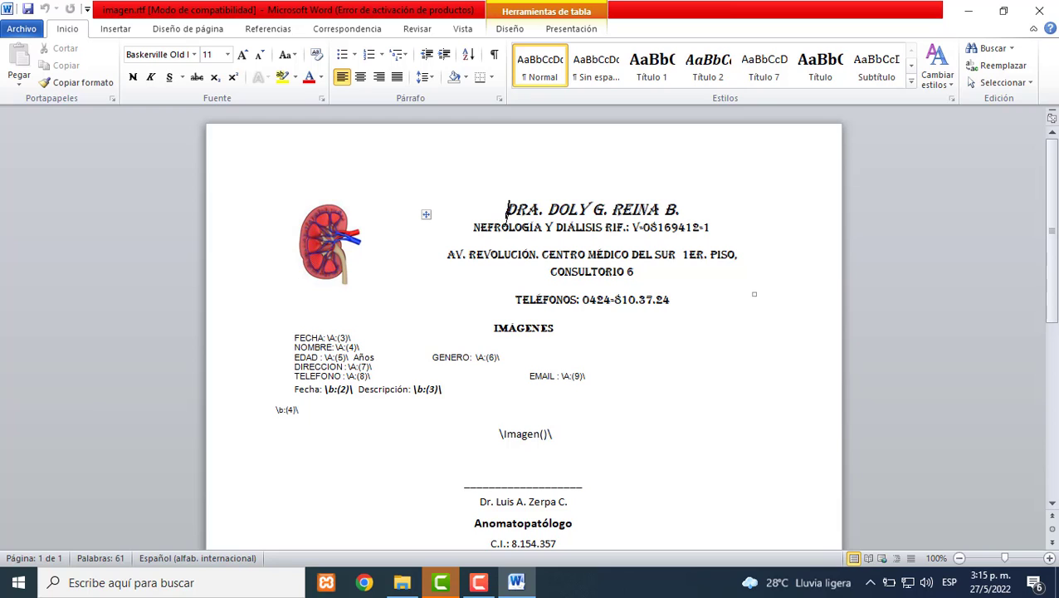
click(508, 210)
click(480, 501)
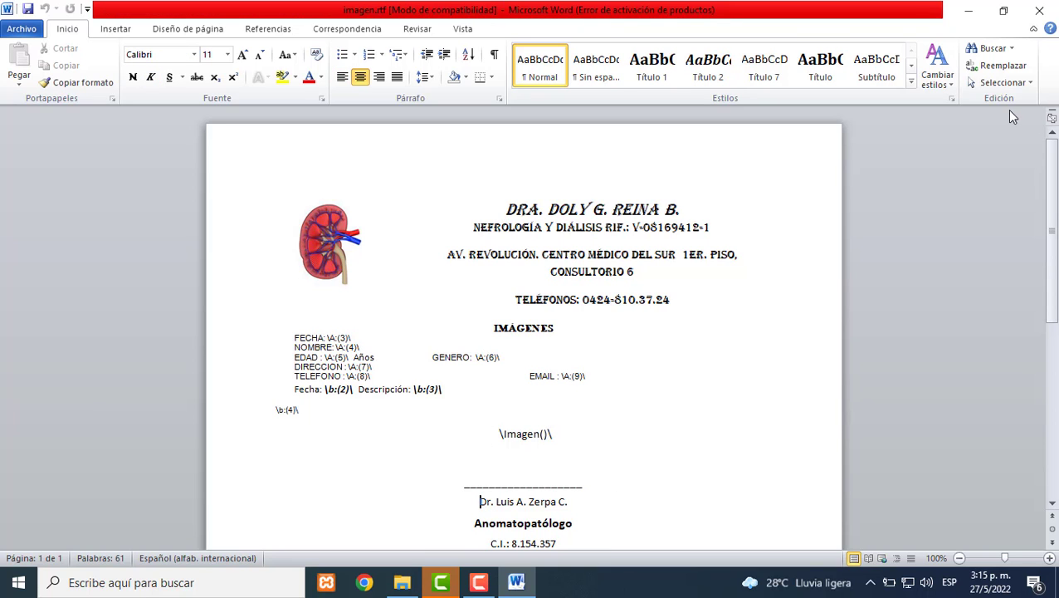
click(1045, 13)
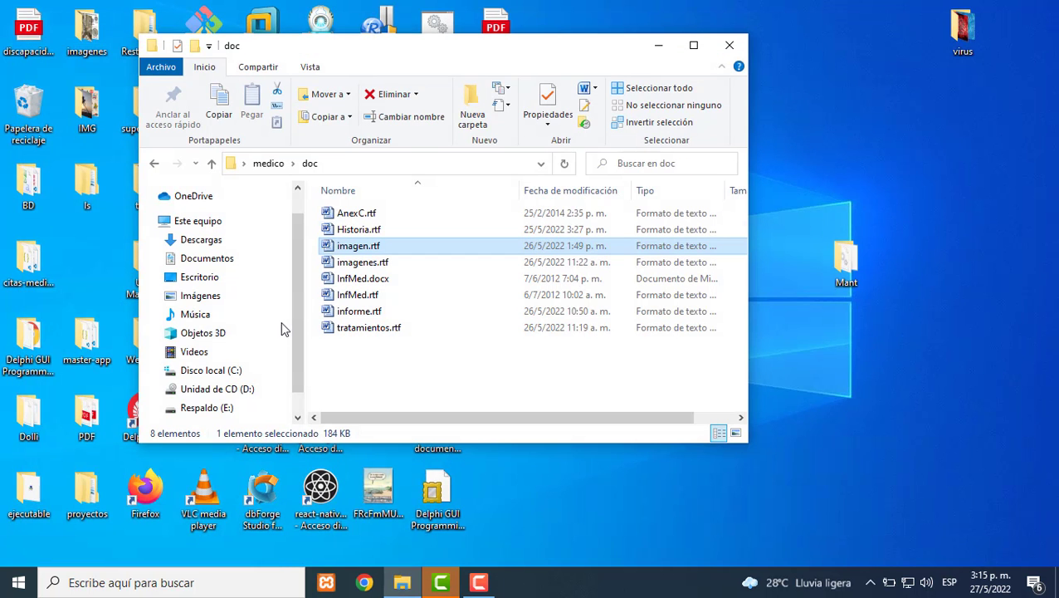
- Point out the imagenes.rtf, informe.rtf and tratamientos.rtf templates in the doc folder
click(365, 263)
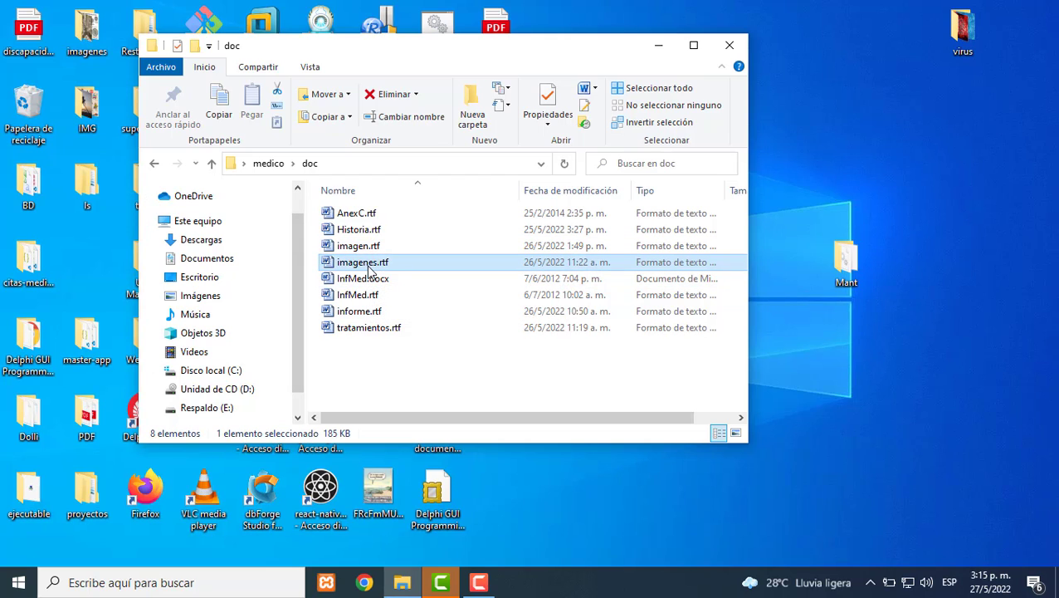
click(357, 316)
click(370, 331)
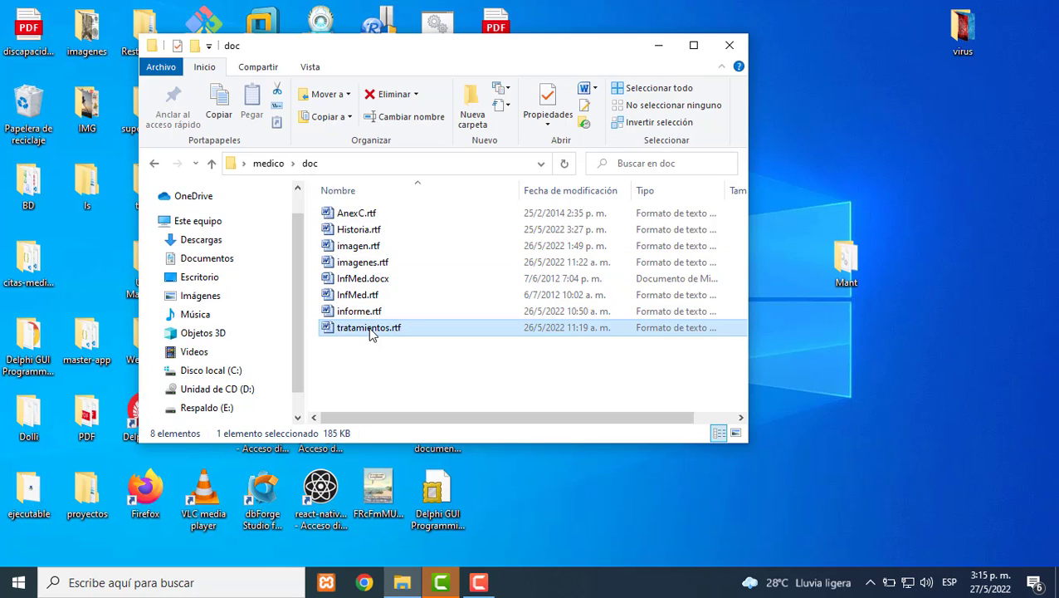
- Close the doc folder window and launch the medico.exe application from its desktop shortcut
click(736, 52)
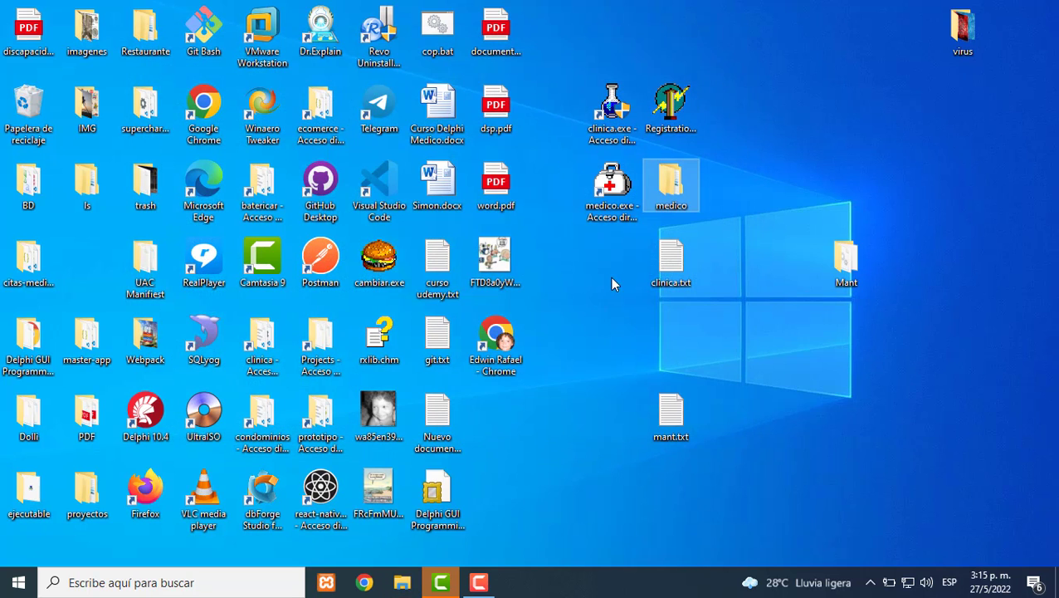
double_click(614, 188)
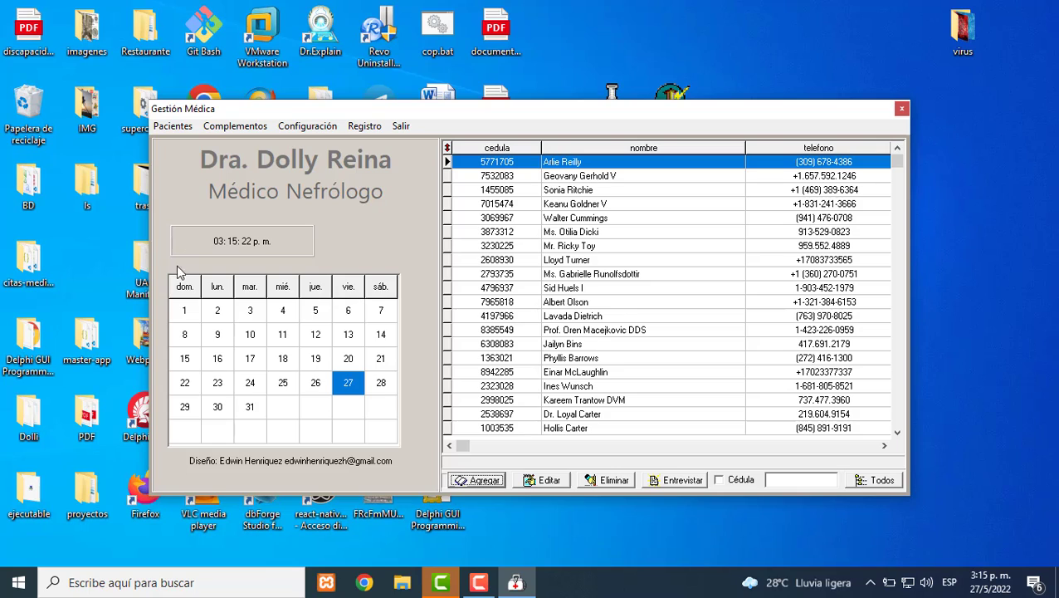
- Select the eighth patient in the patient list and try several calendar days, including 11 and 25, ending on 10
click(463, 262)
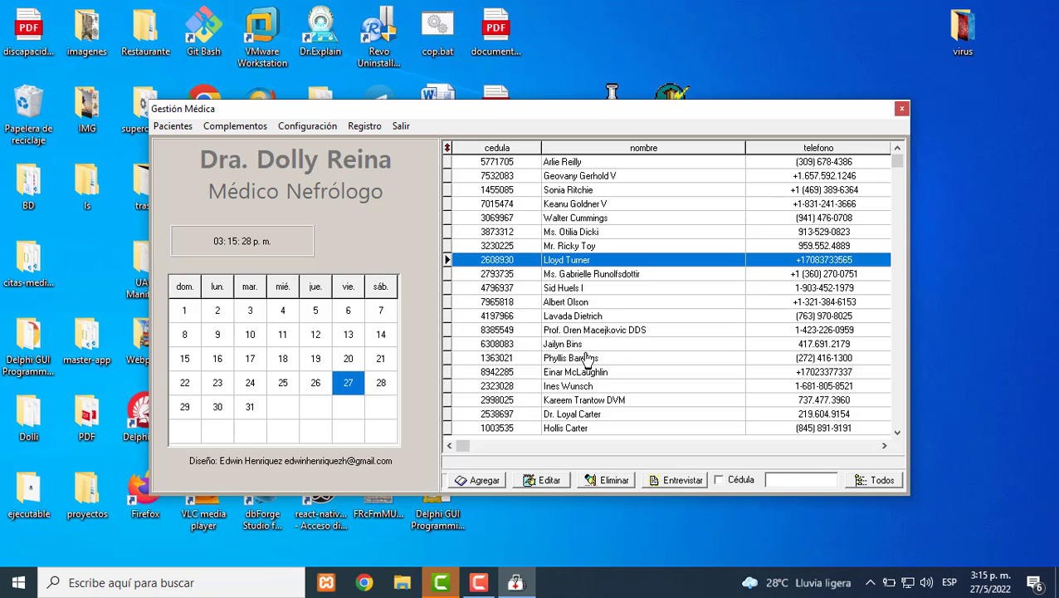
click(284, 344)
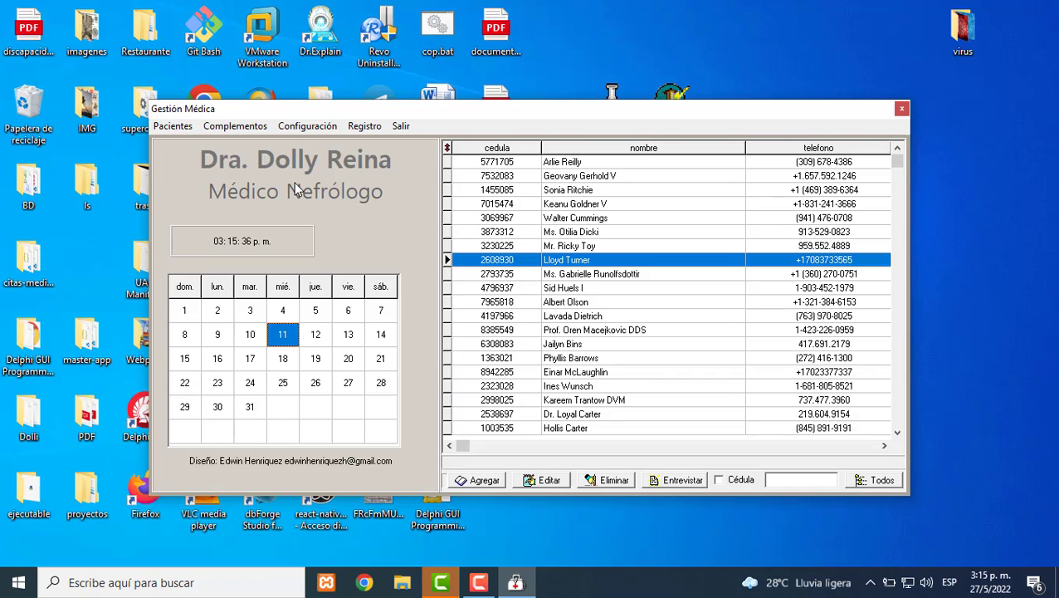
click(295, 383)
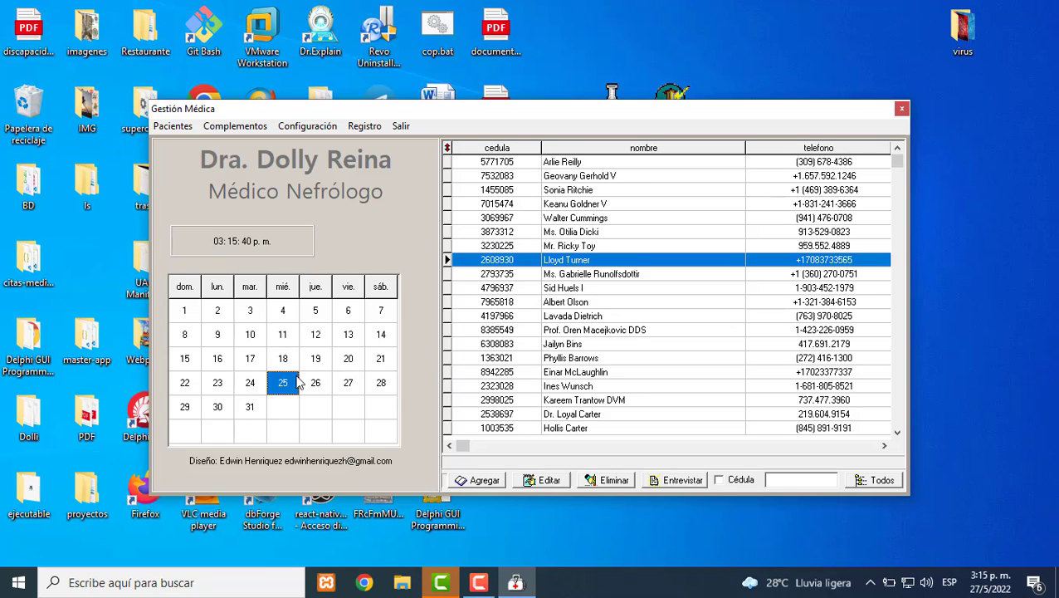
click(320, 336)
click(241, 342)
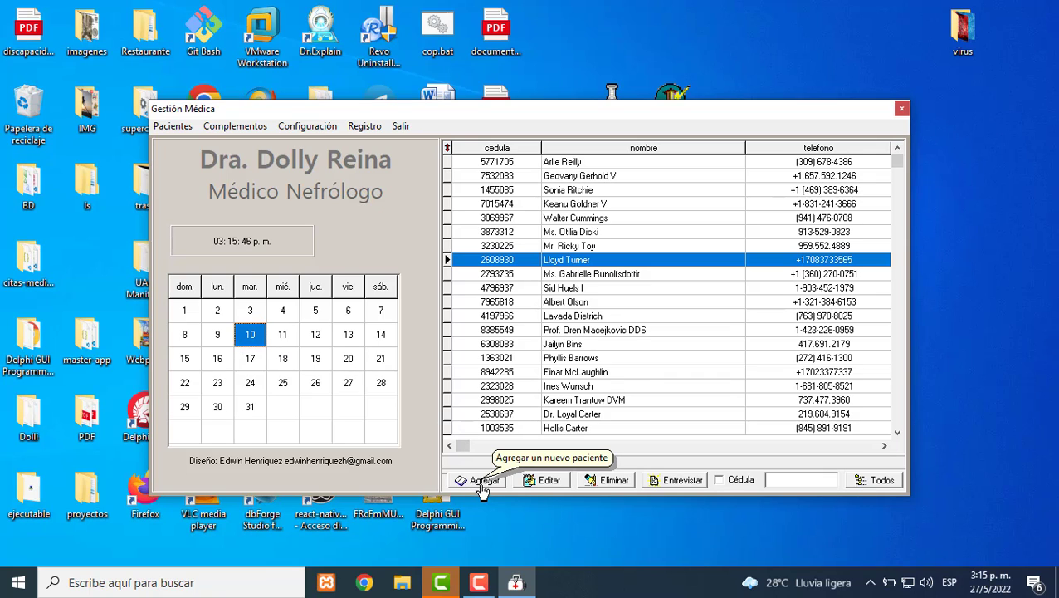
- Open the selected patient's record form for editing, review its fields, and close it without saving
click(529, 484)
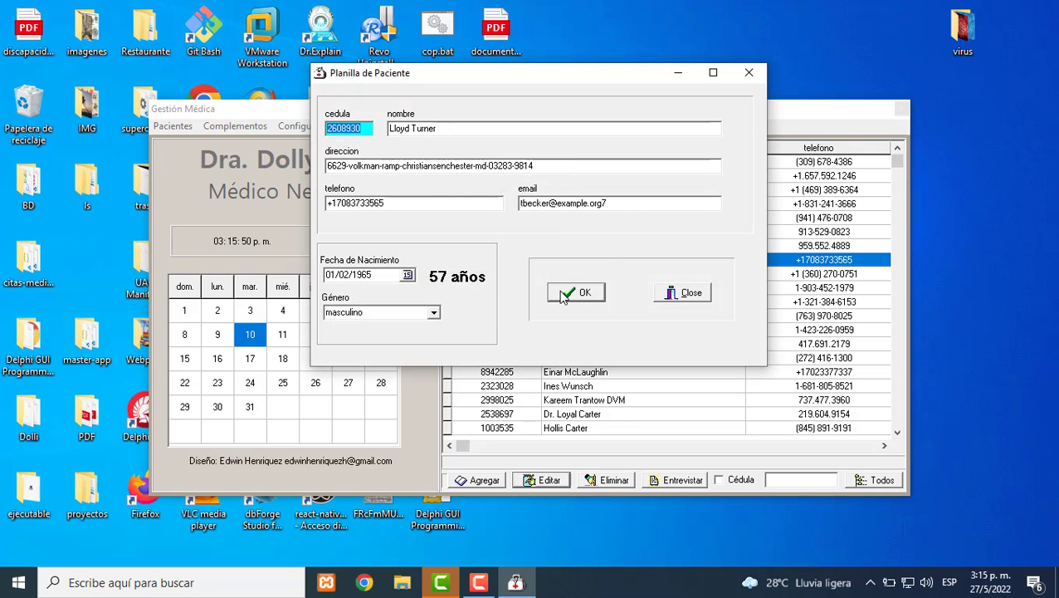
click(678, 298)
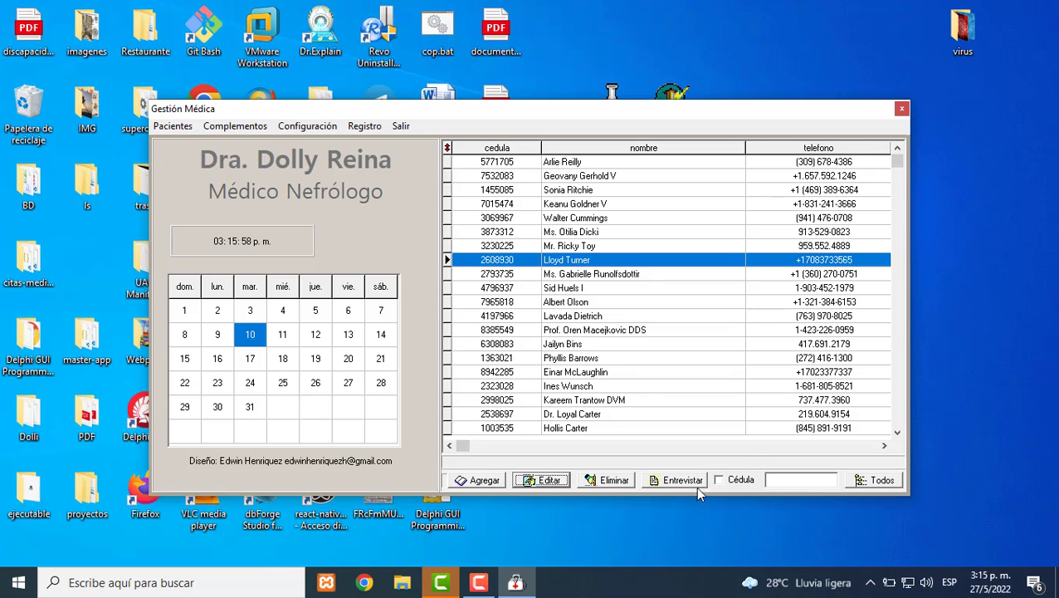
- Open the disease list and review the description, observations and individual symptoms of Cólera
click(235, 126)
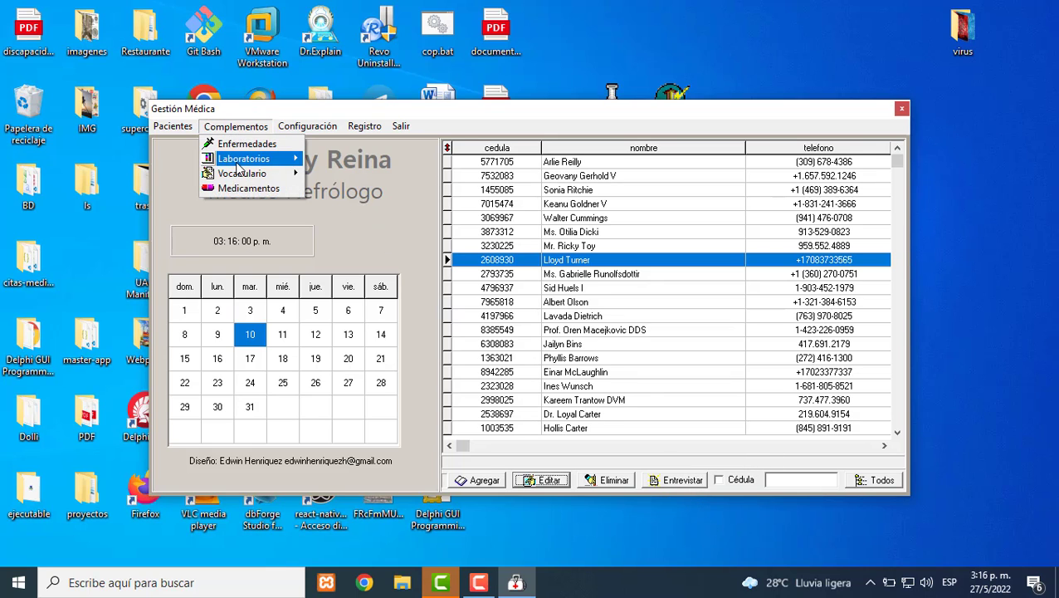
click(246, 147)
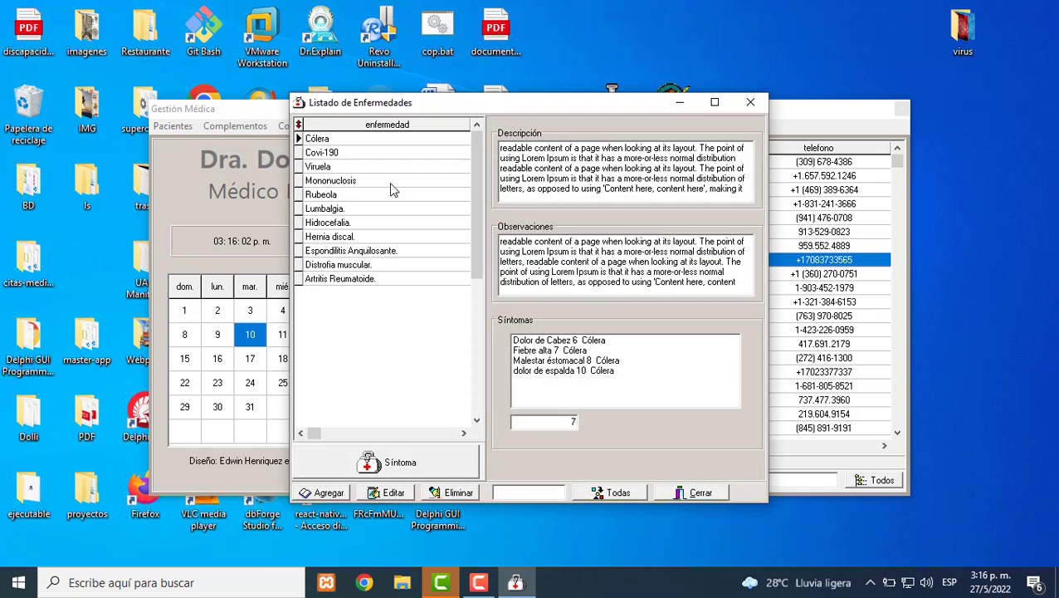
click(357, 180)
click(363, 139)
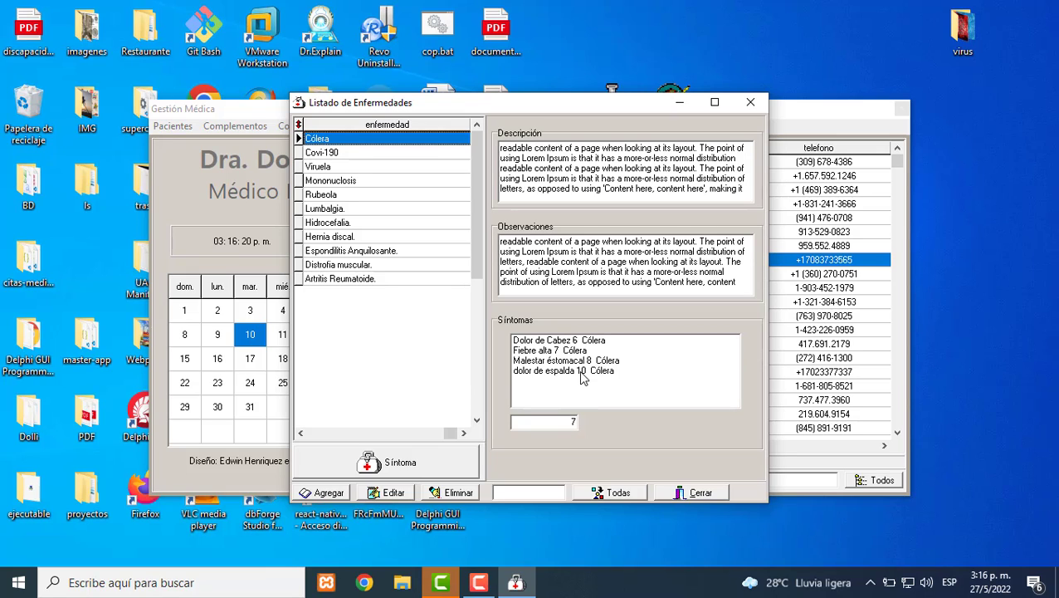
click(606, 346)
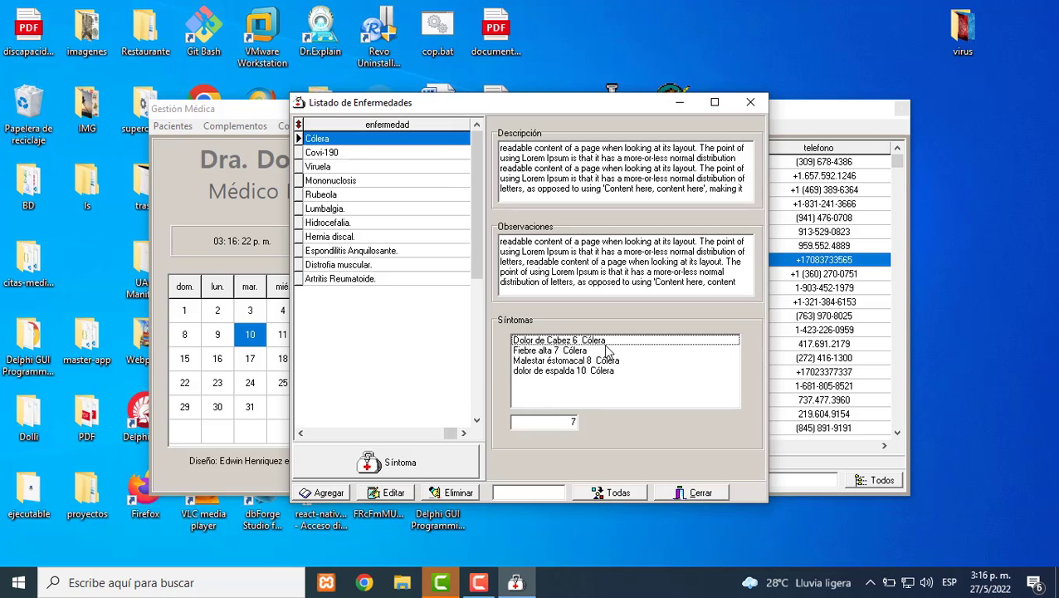
click(536, 369)
click(545, 363)
click(554, 351)
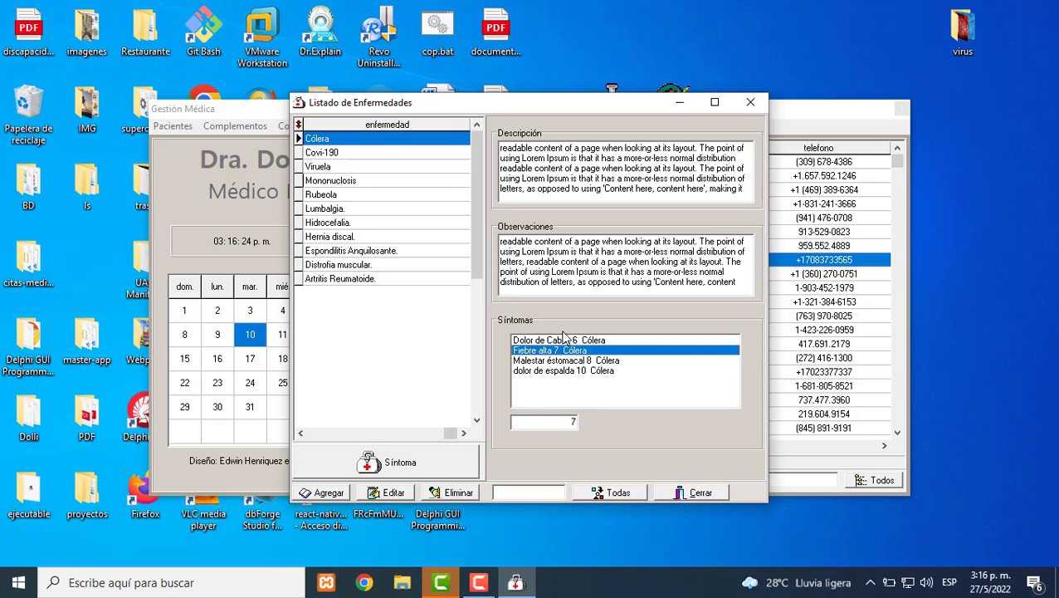
- Browse the details of Covi-190, Mononuclosis, Rubeola, Hidrocefalia and Espondilitis Anquilosante in the disease list
click(320, 158)
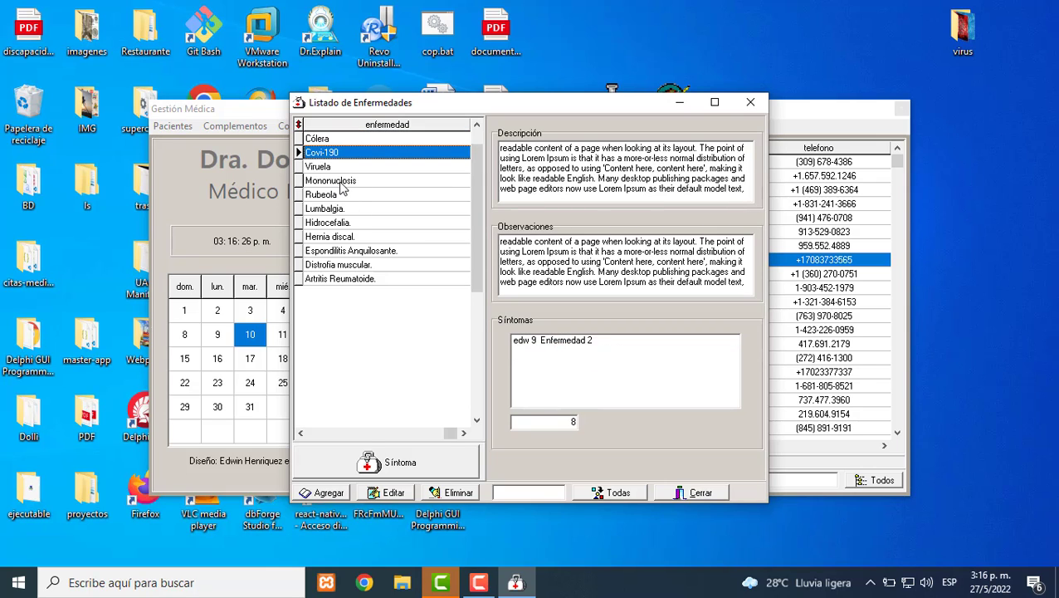
click(341, 182)
click(341, 196)
click(342, 223)
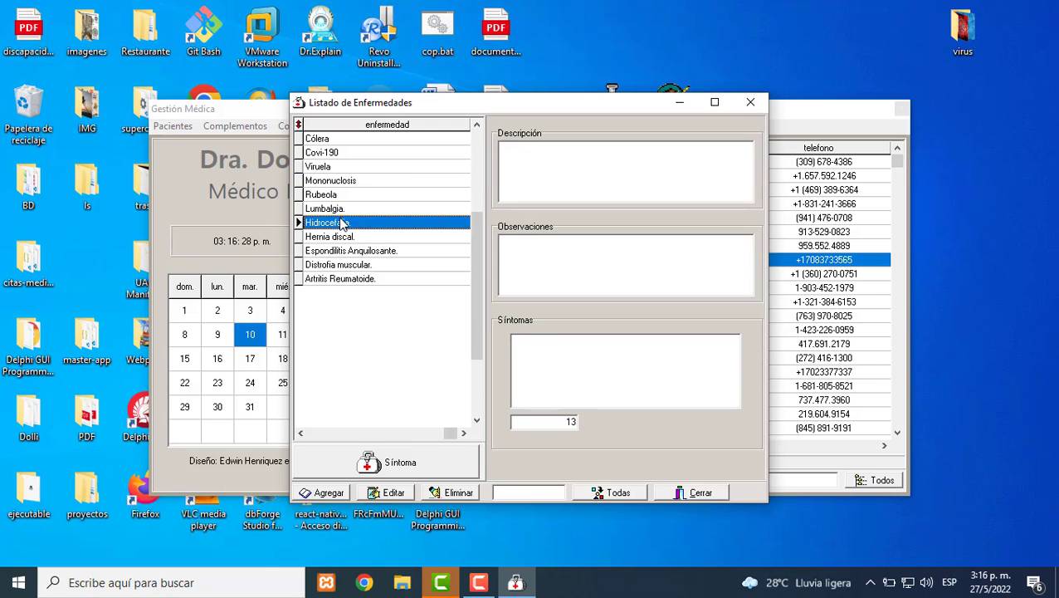
click(350, 252)
- Assign the symptoms Fiebre alta, Malestar éstomacal, dolor de espalda, Depresió, Otroi Sintoma and Nueva to Artritis Reumatoide, and close the disease list
click(353, 280)
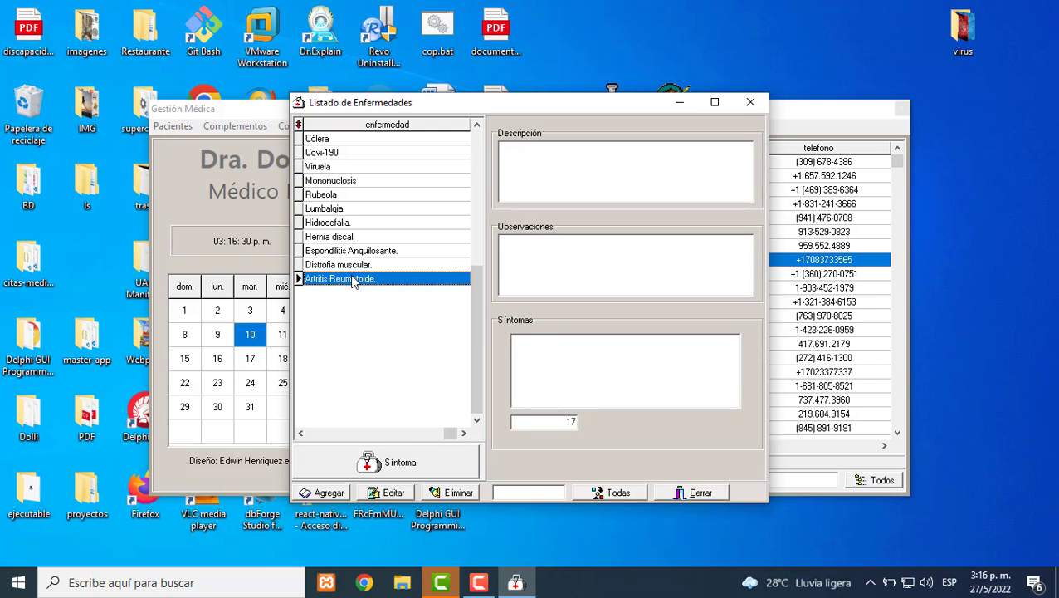
click(419, 465)
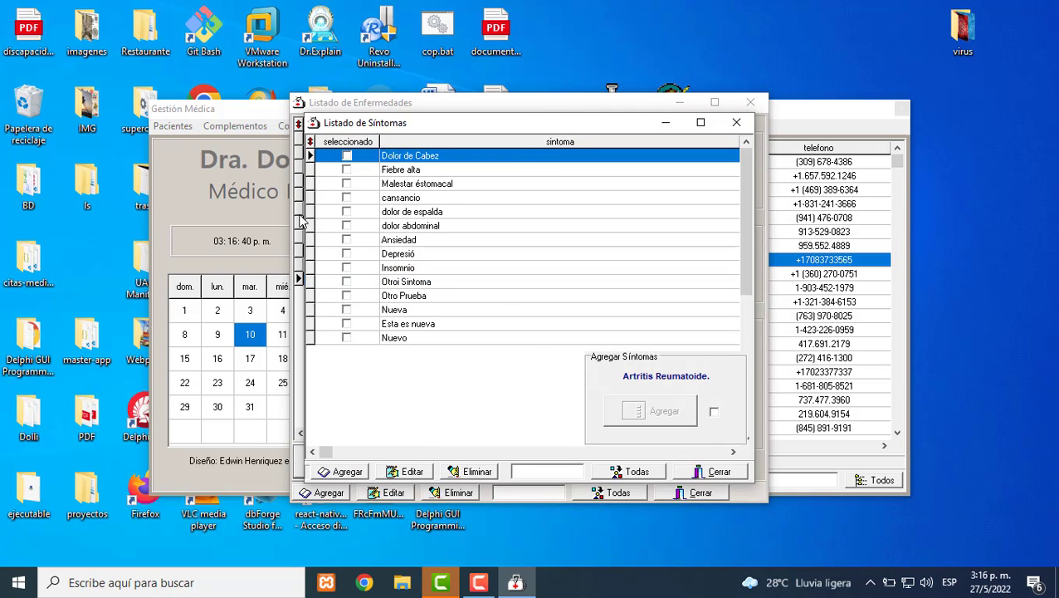
click(346, 170)
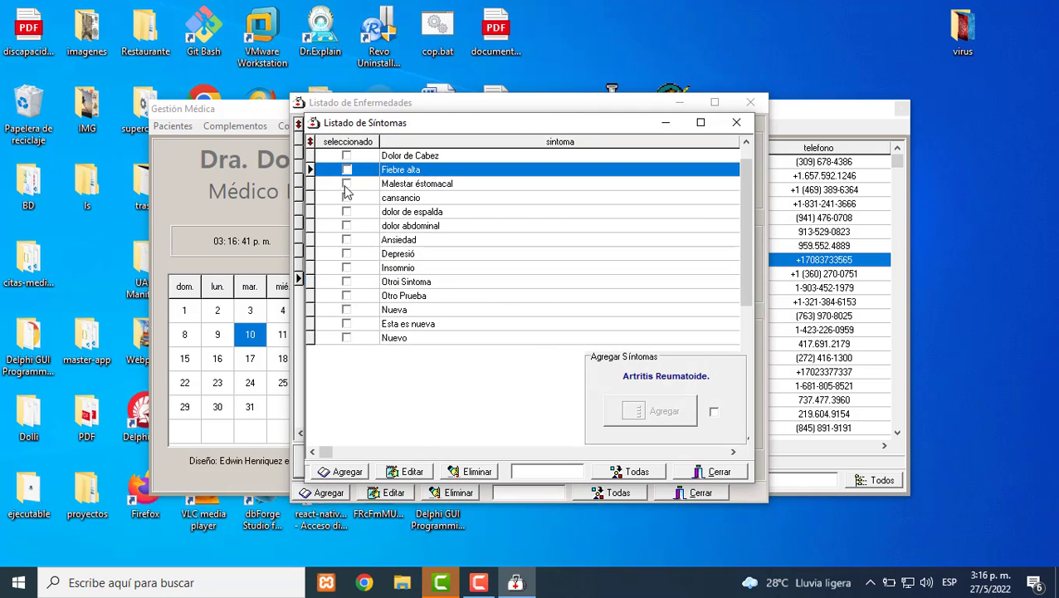
click(391, 186)
click(391, 212)
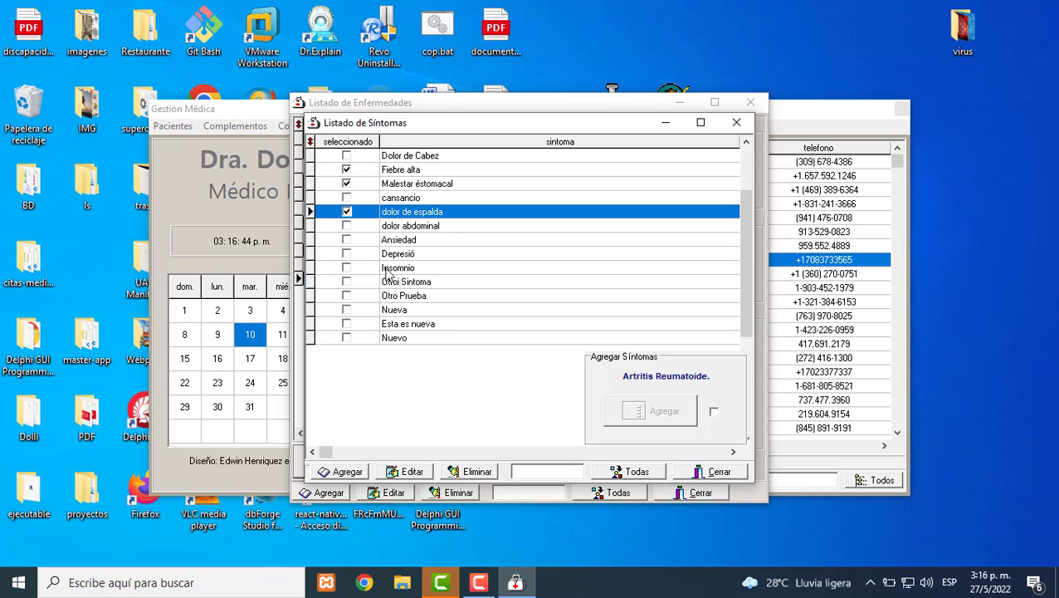
click(388, 255)
click(390, 281)
click(391, 312)
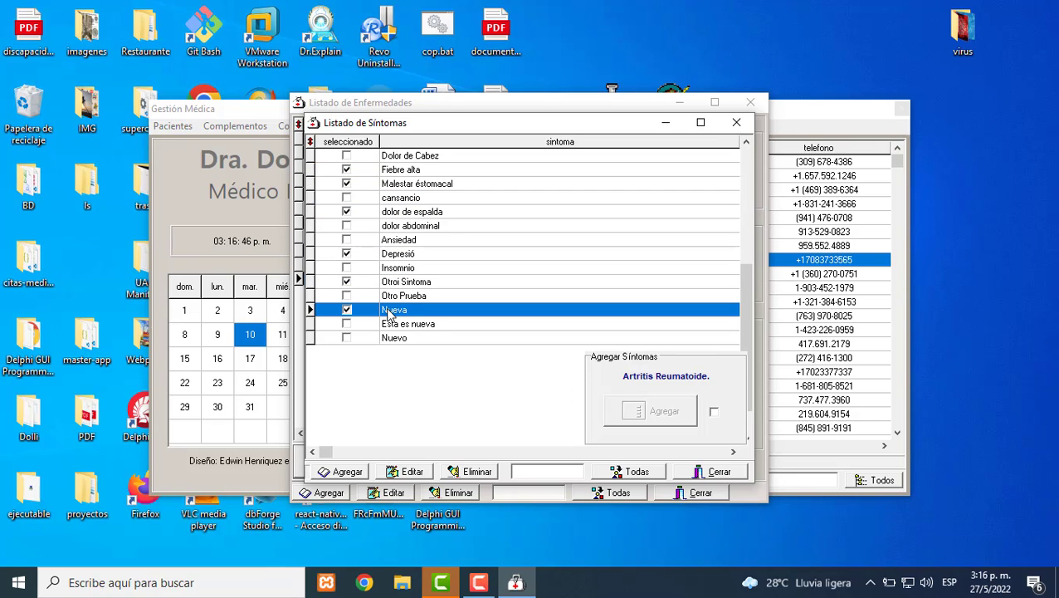
click(714, 411)
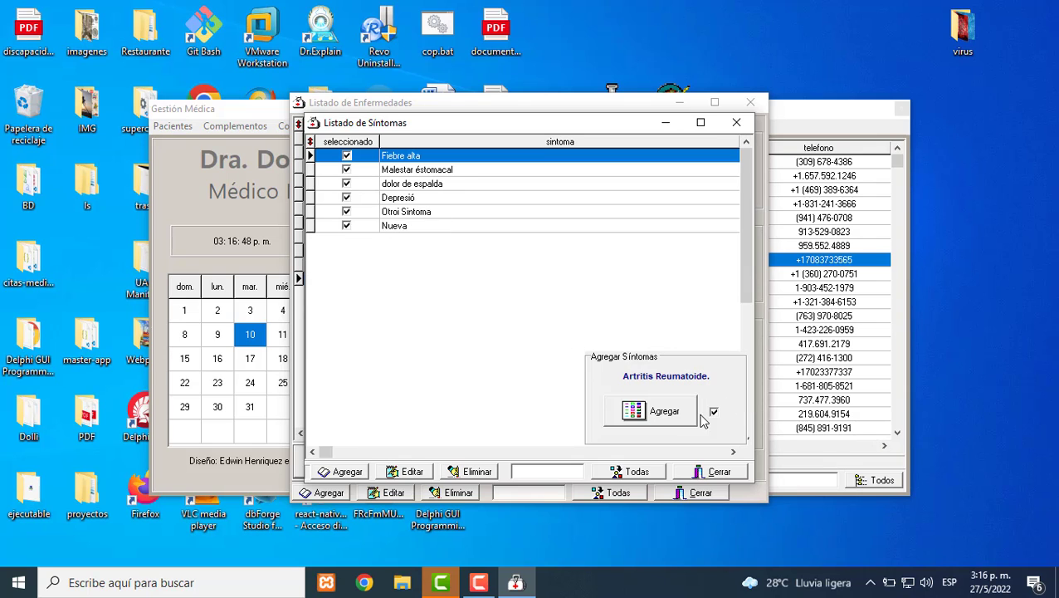
click(669, 415)
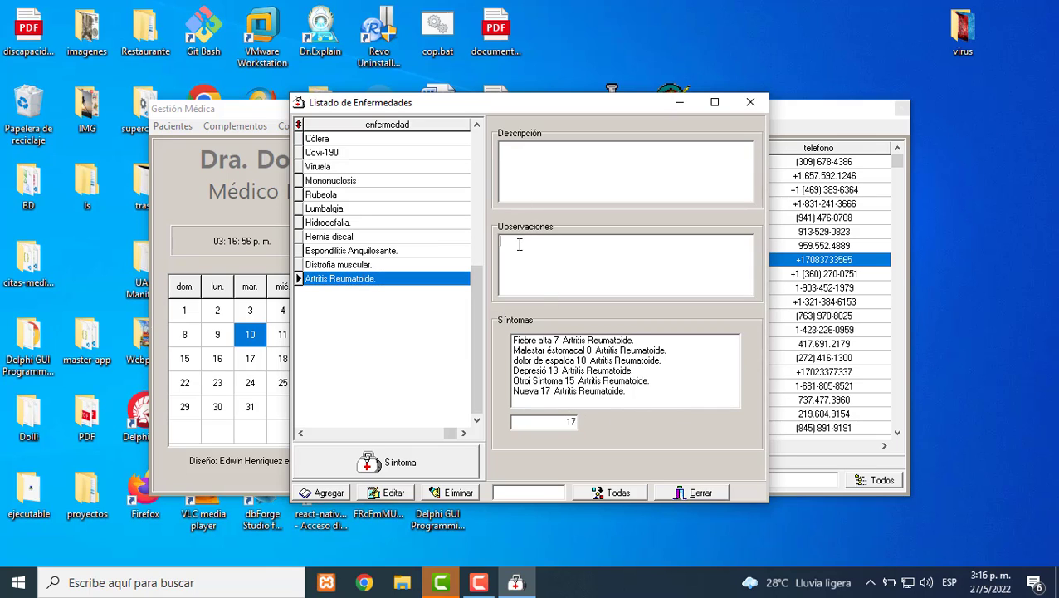
click(700, 495)
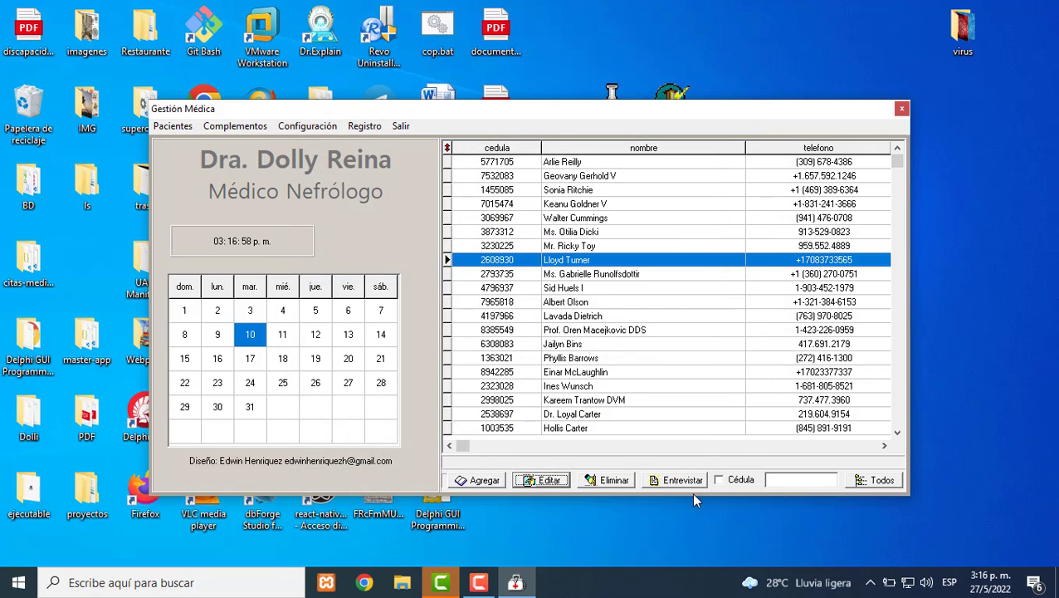
- Open the laboratory profiles list, review the descriptions from Hemograma to Perfil Renal and the last two profiles, and close it
click(239, 127)
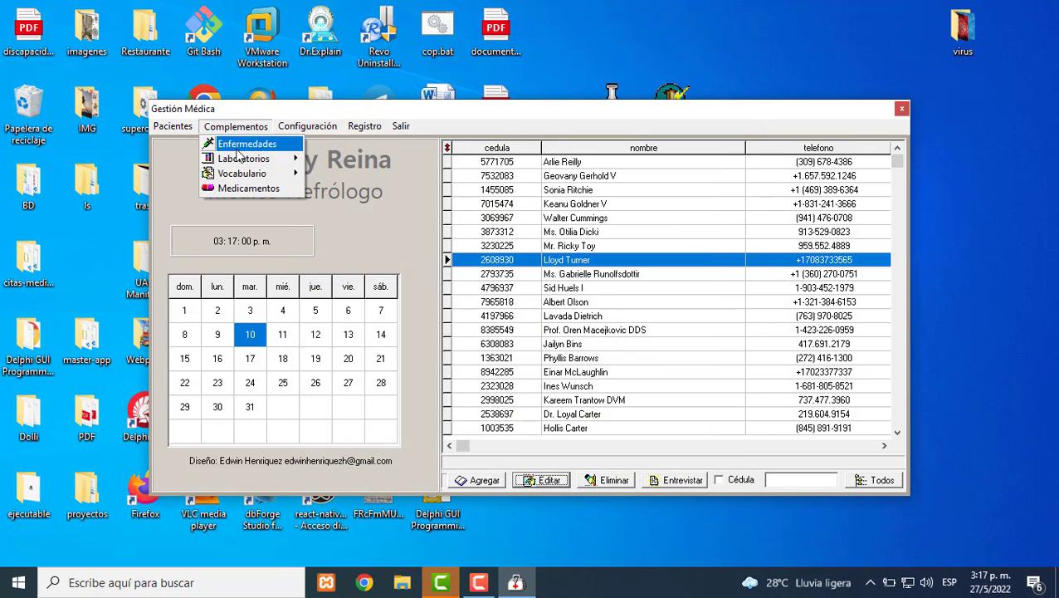
mouse_move(241, 159)
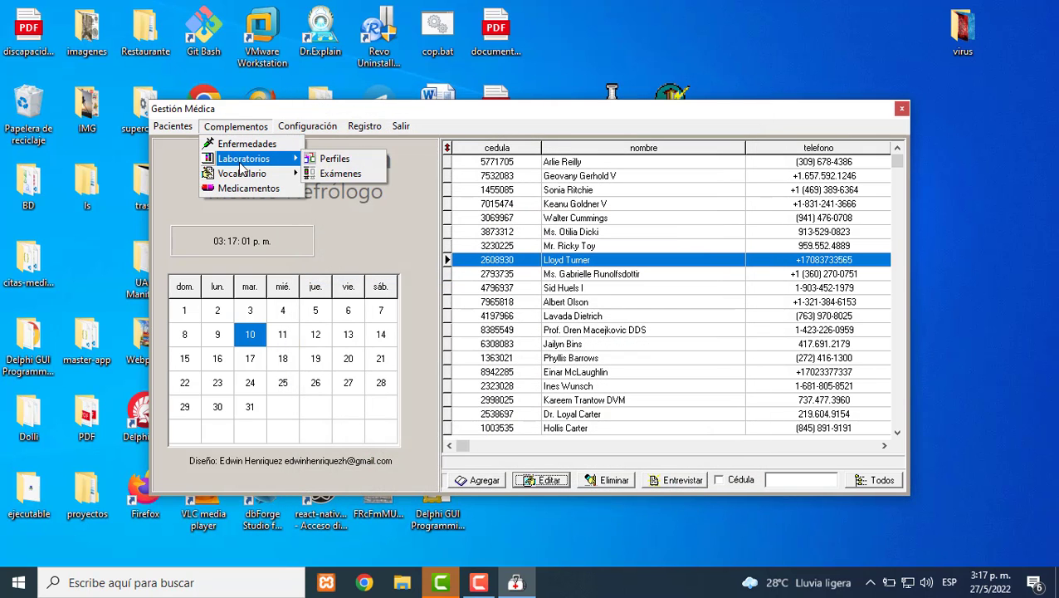
click(336, 160)
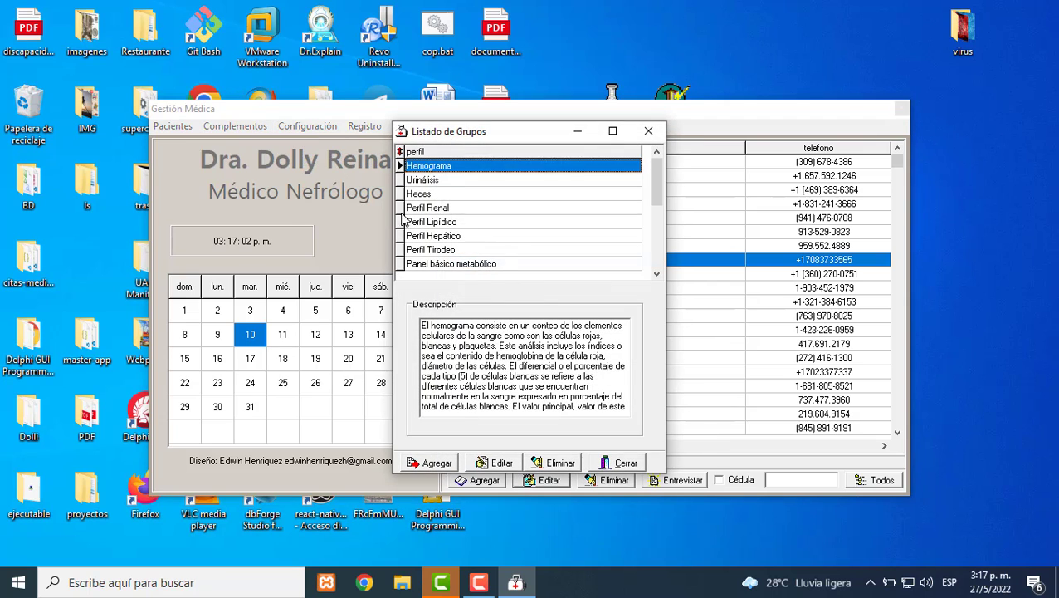
click(457, 181)
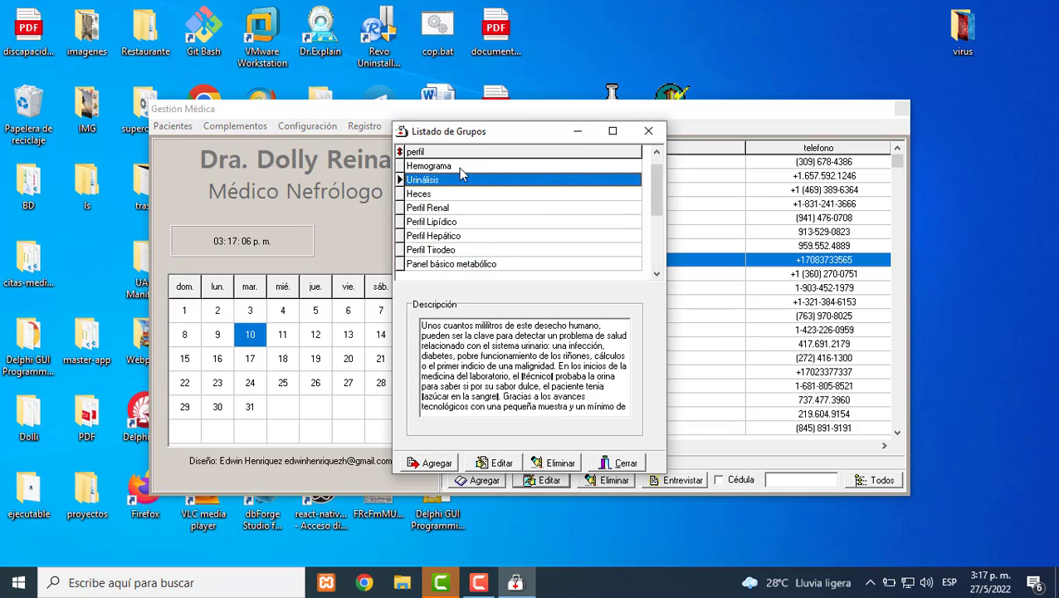
click(462, 172)
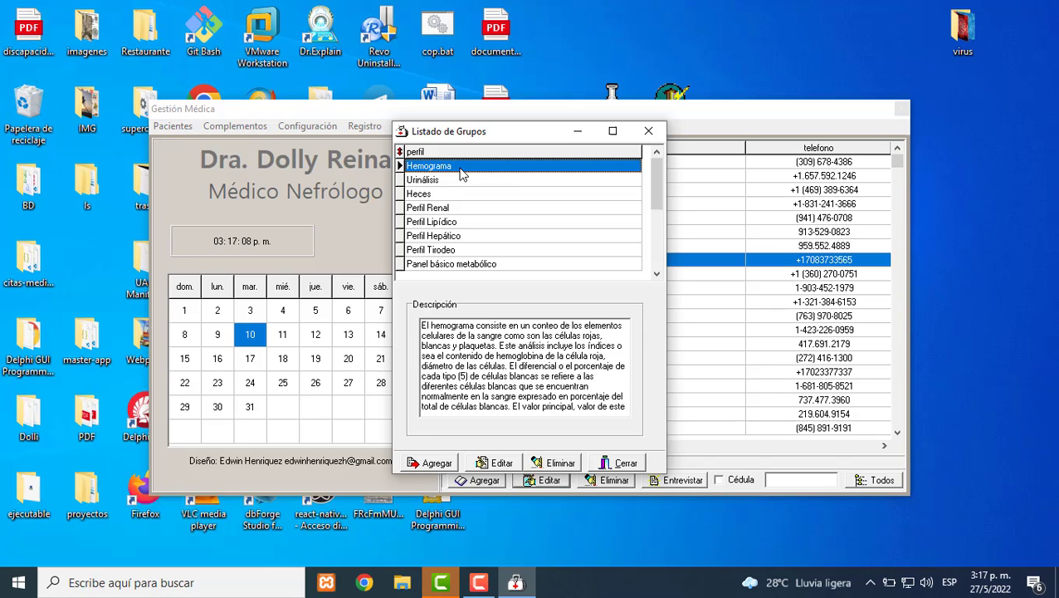
key(Down)
key(Down)
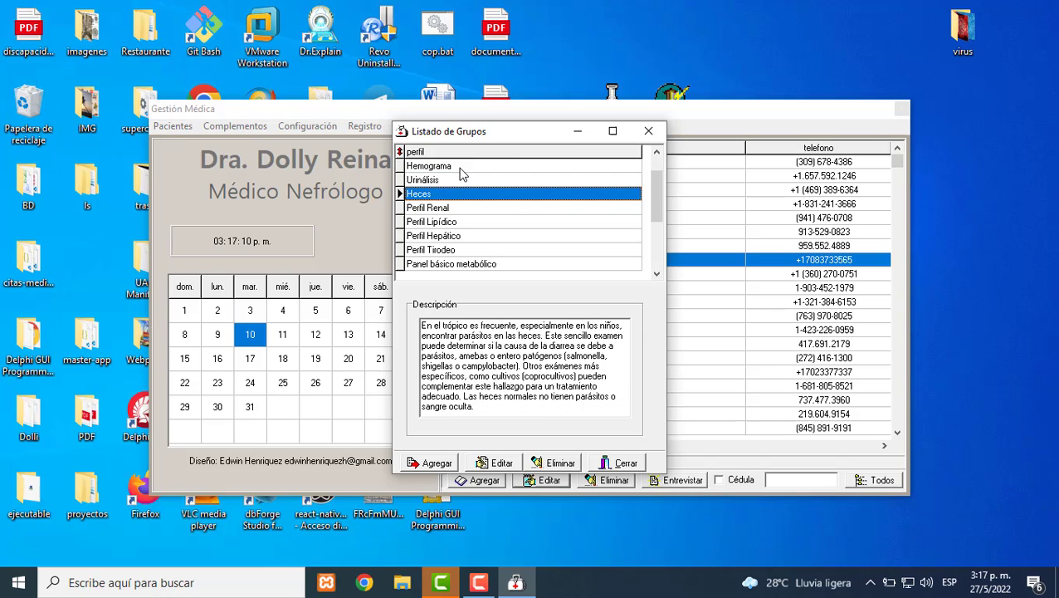
key(Down)
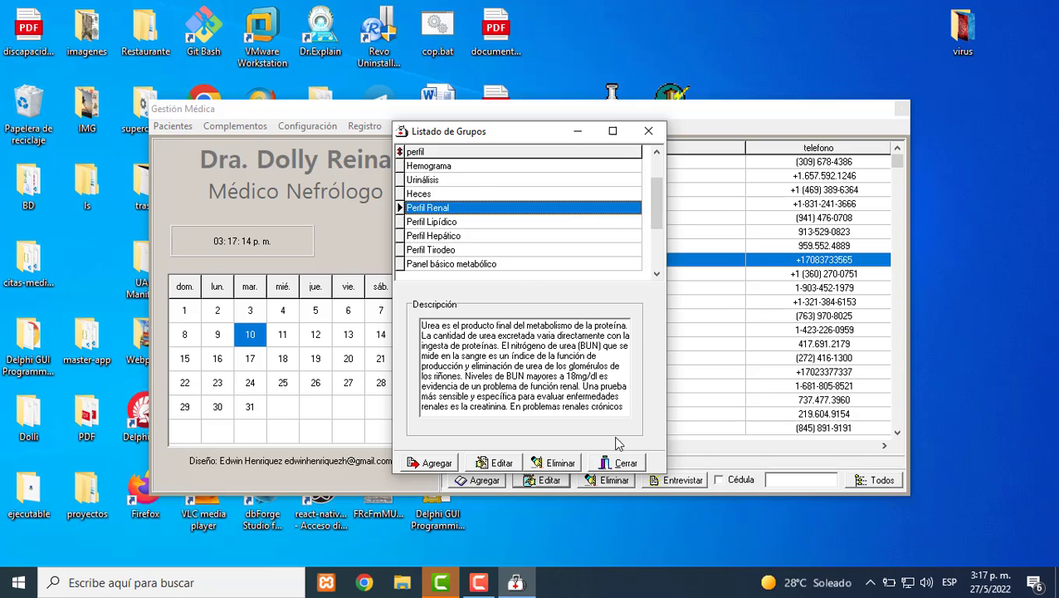
click(657, 245)
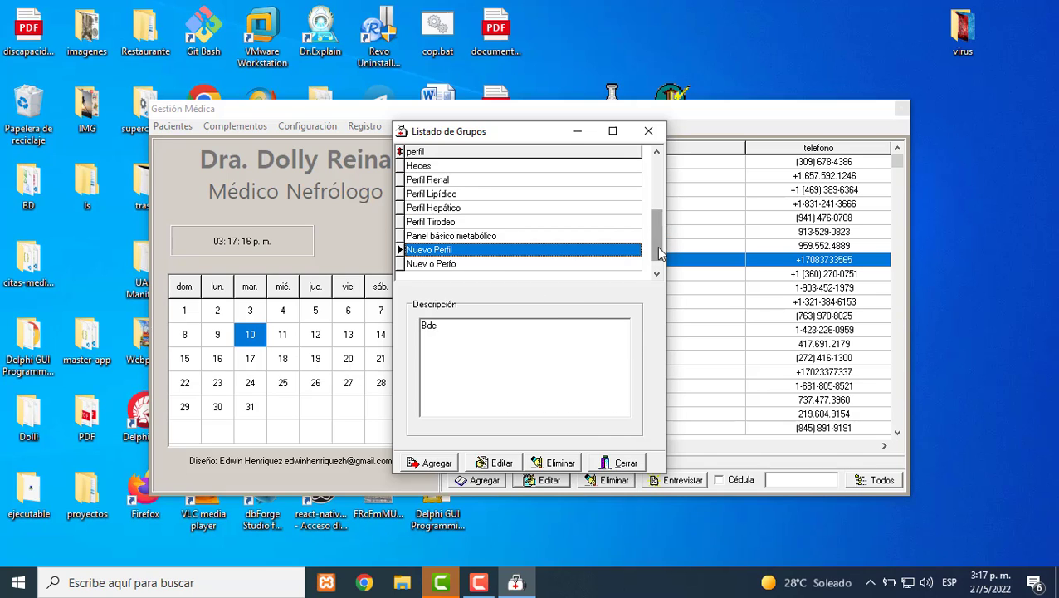
click(474, 264)
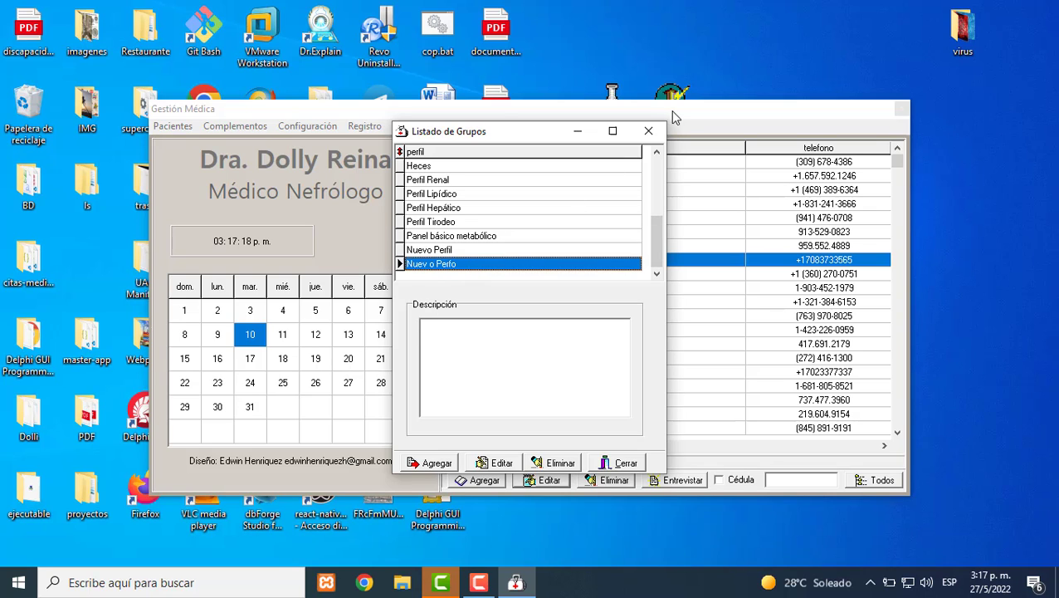
click(652, 137)
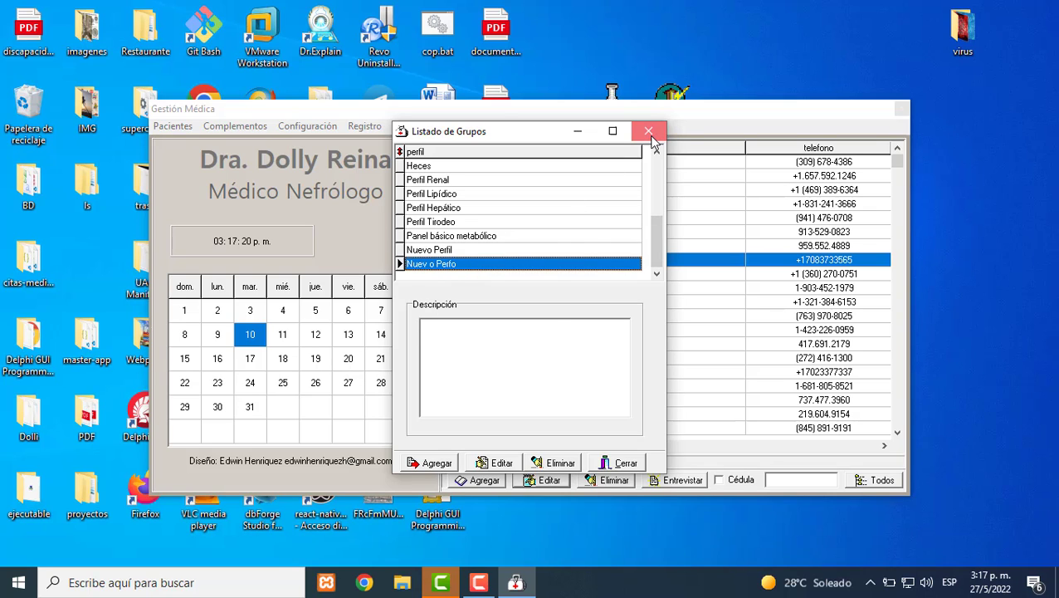
- Open the laboratory exams list and examine the Hematocrito test under the Hemograma profile
click(245, 131)
mouse_move(264, 158)
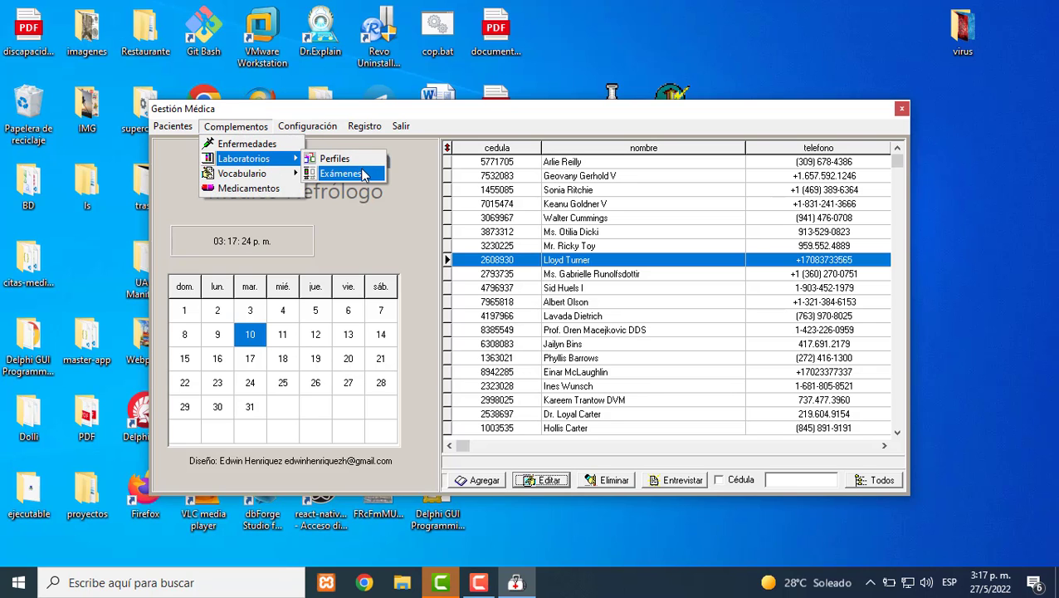
click(361, 172)
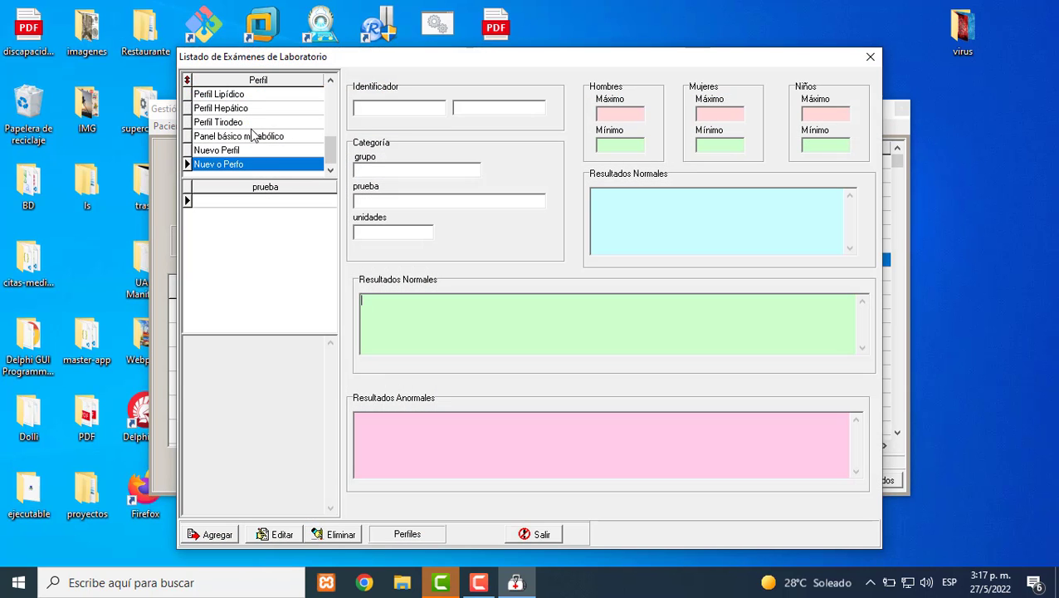
scroll(265, 126, up, 9)
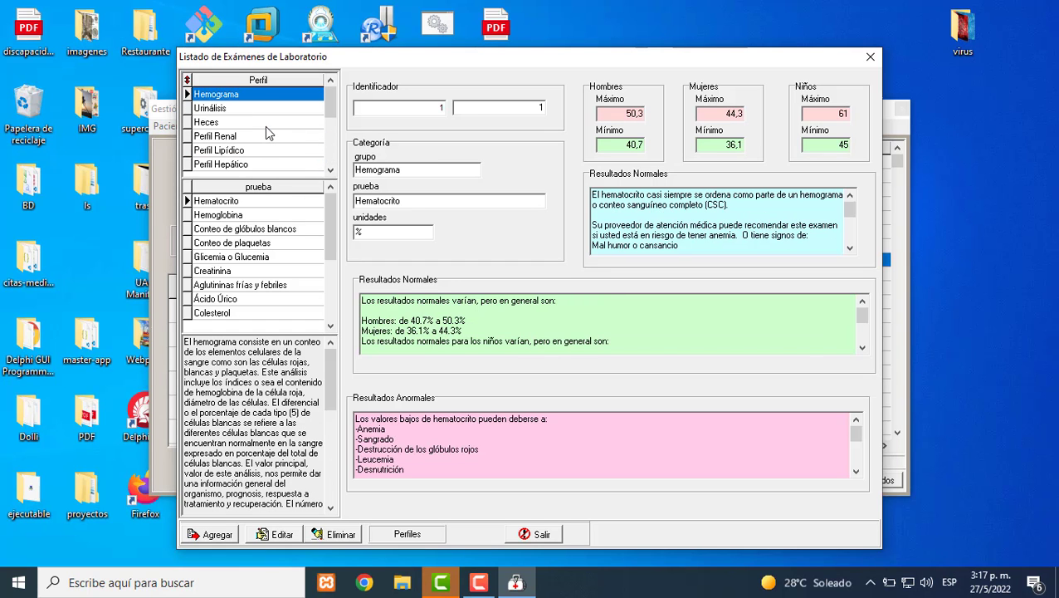
click(260, 206)
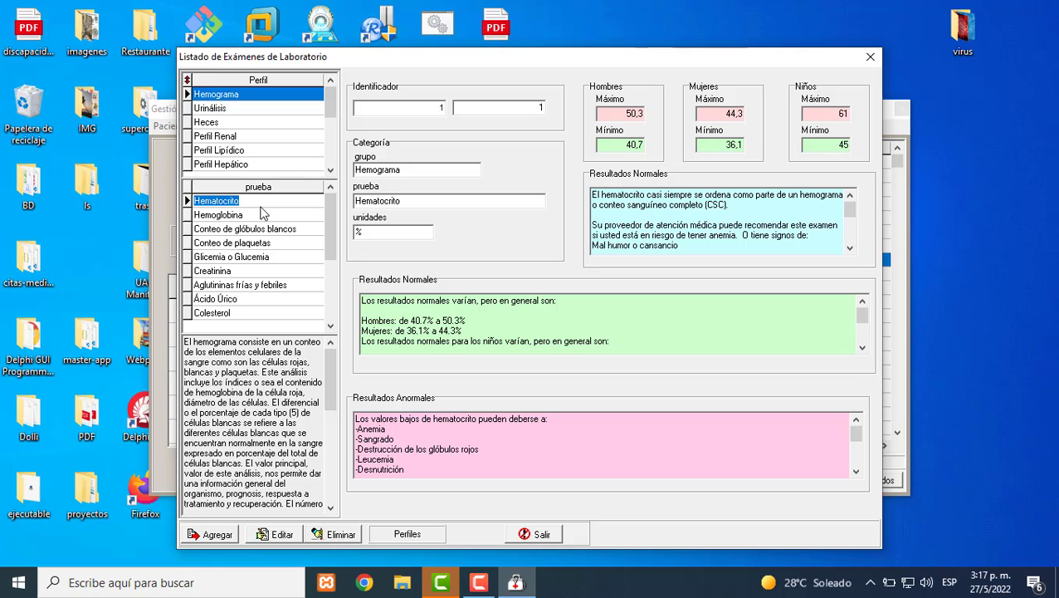
- Examine the Hemograma tests one by one from Hemoglobina to Colesterol, and return to Hematocrito
click(261, 213)
key(Down)
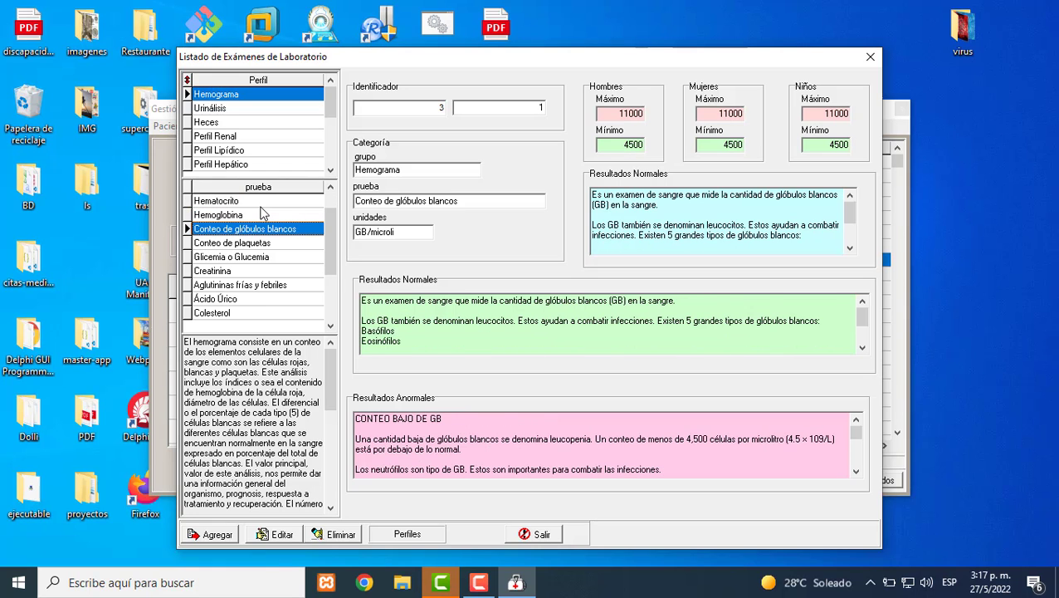
key(Down)
key(Down)
key(Down)
key(Down)
key(Down)
key(Down)
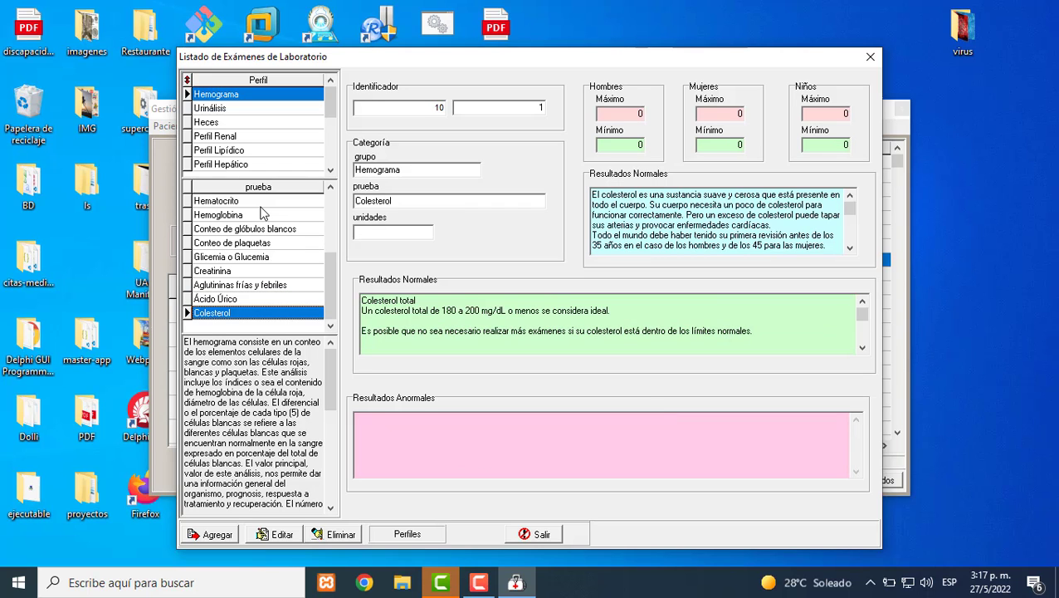
key(Up)
key(Up)
key(Page_Up)
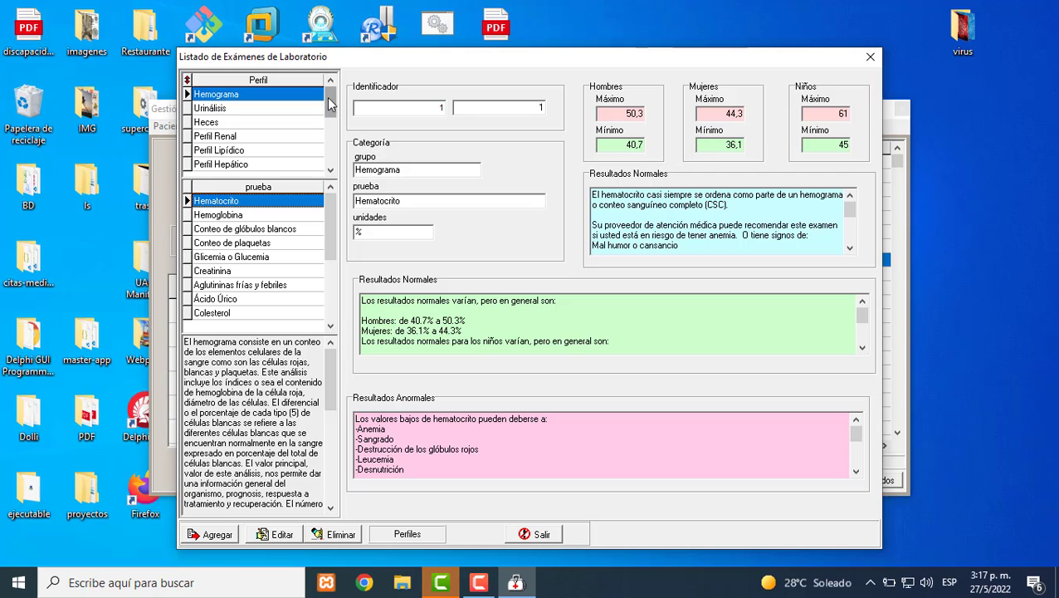
- Open a blank laboratory exam form for the profile Nuev o Perfo, and abandon it without saving
drag(329, 103, 329, 162)
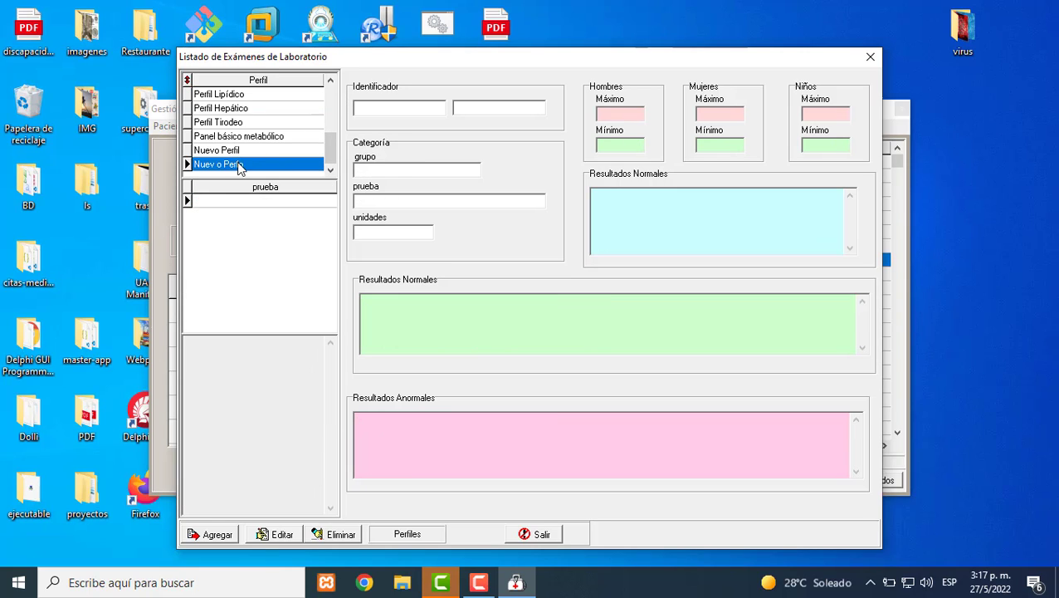
click(213, 536)
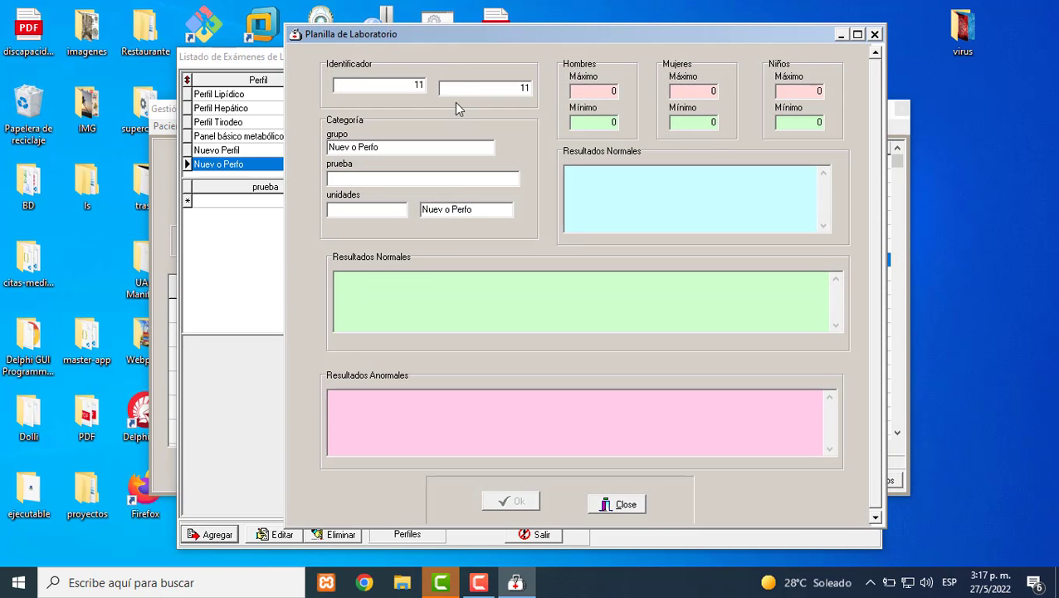
click(364, 180)
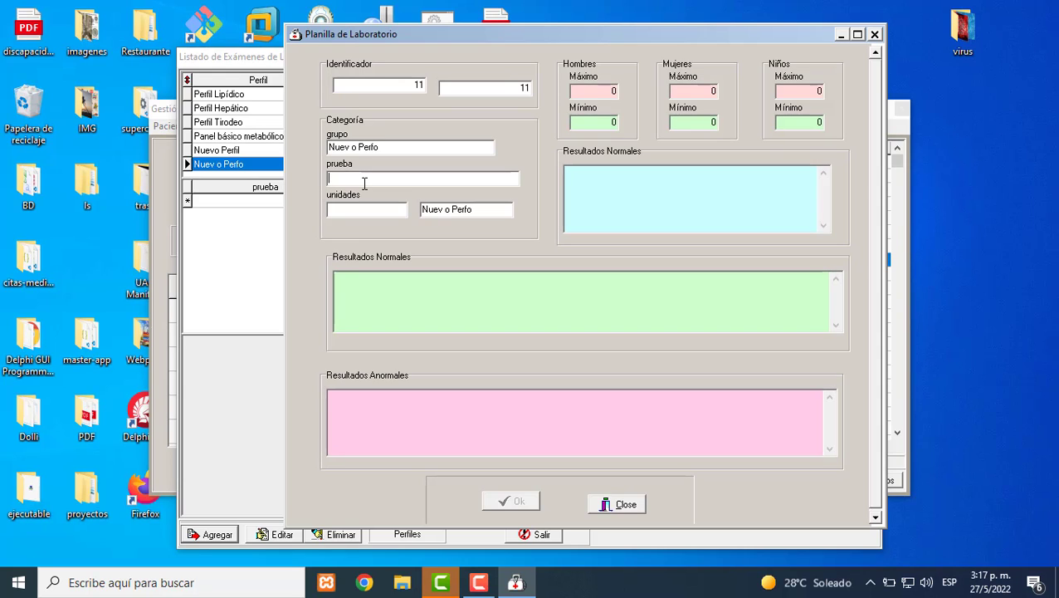
click(876, 35)
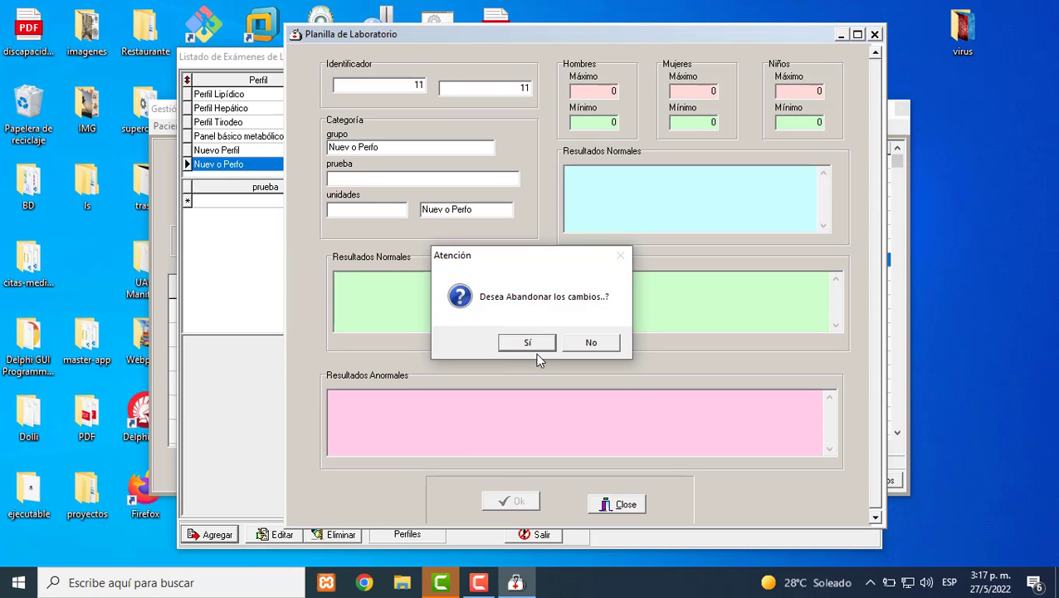
click(527, 344)
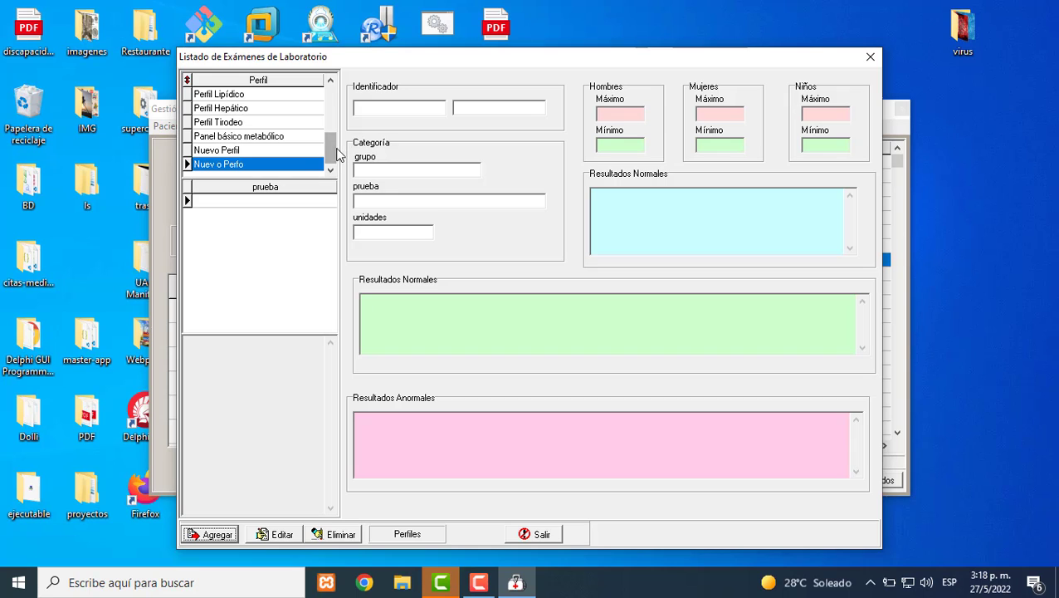
- Examine the urea exam under the Urinálisis profile, and return to the Hemograma profile
drag(332, 154, 331, 104)
click(241, 95)
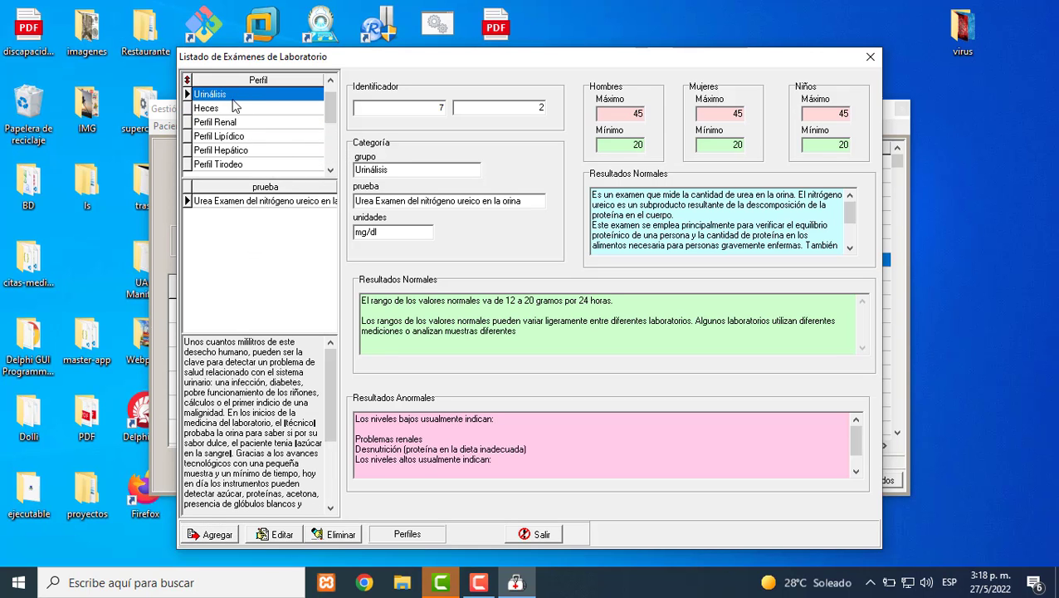
drag(330, 113, 331, 98)
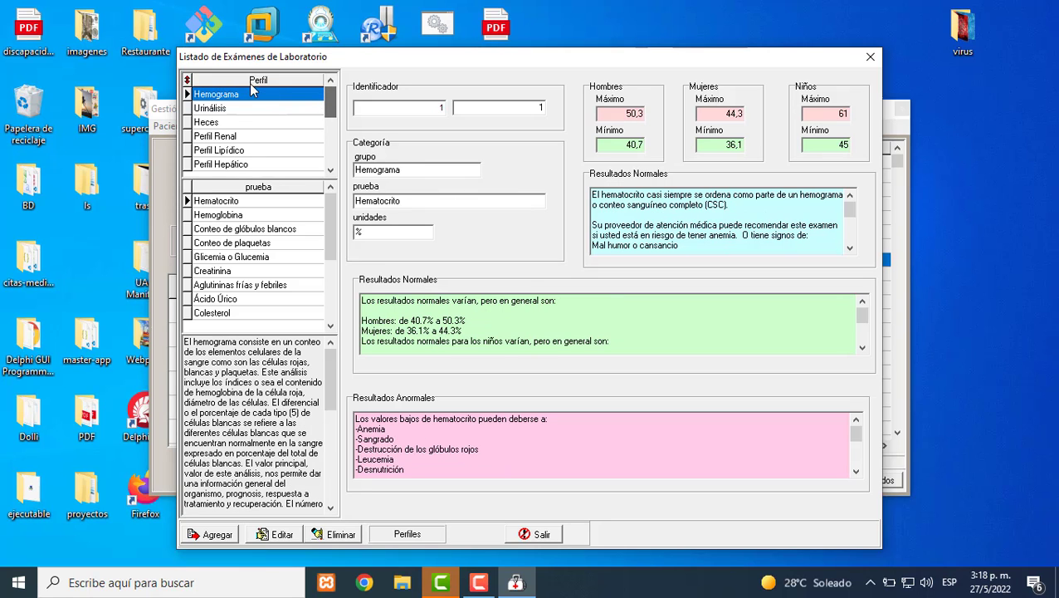
click(240, 95)
- Examine the Hemograma tests Conteo de glóbulos blancos, Conteo de plaquetas, Glicemia o Glucemia and Creatinina, and close the laboratory exams list
click(214, 230)
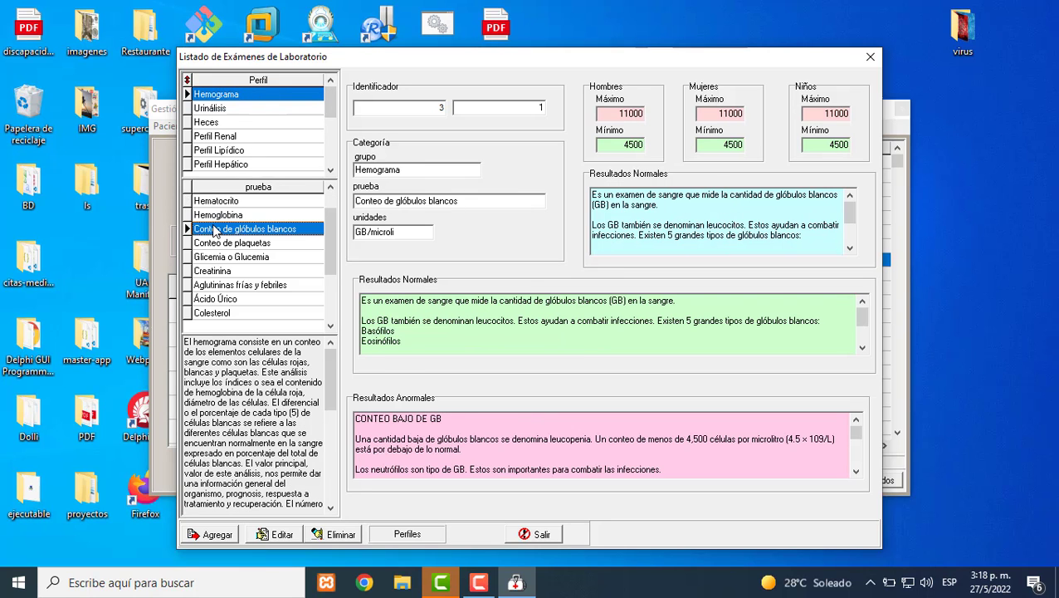
key(Down)
key(Down)
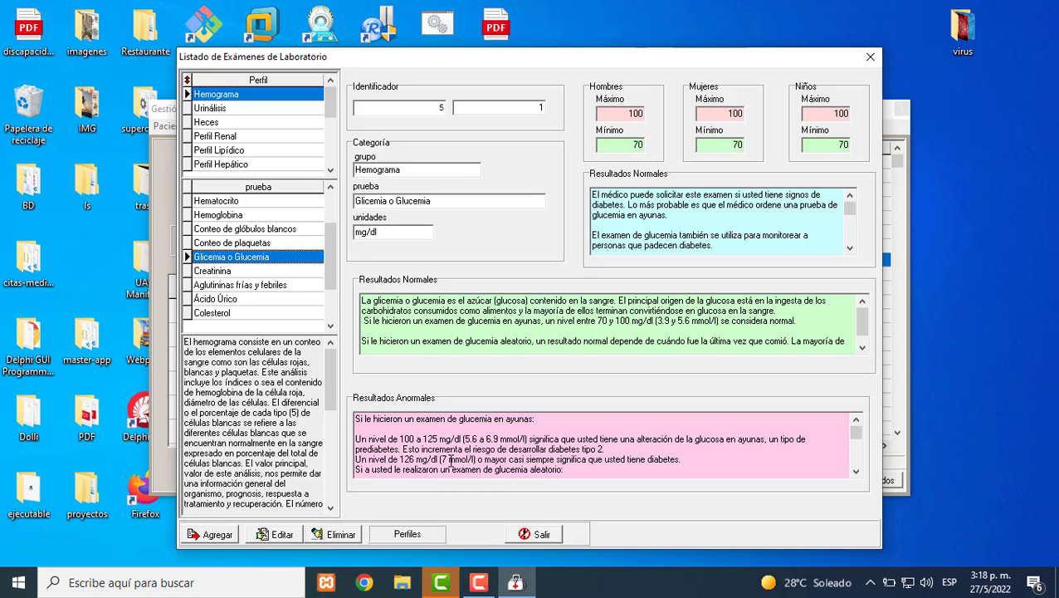
click(278, 232)
click(256, 246)
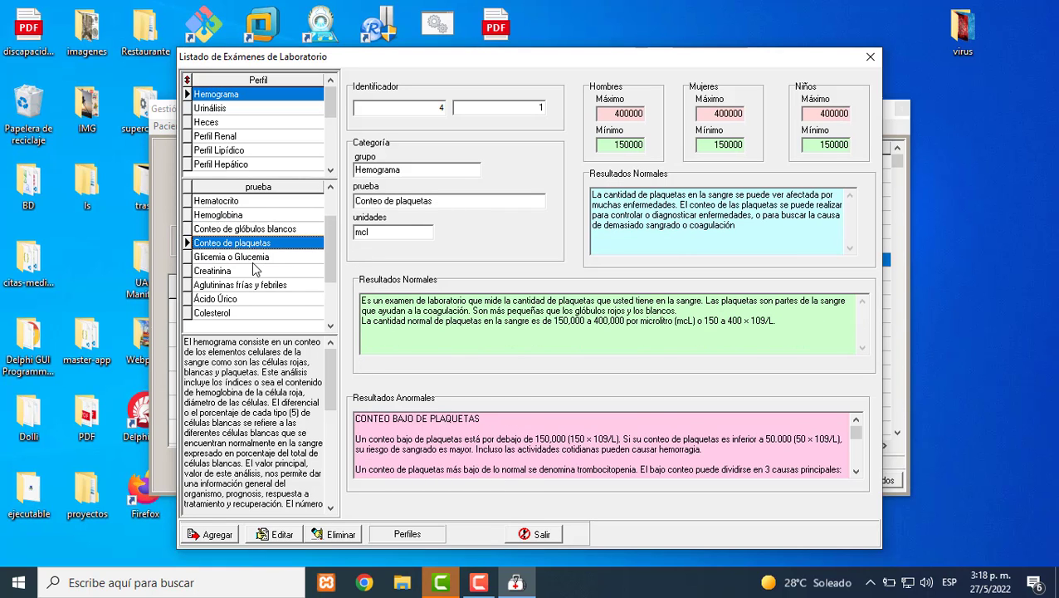
click(253, 259)
click(239, 272)
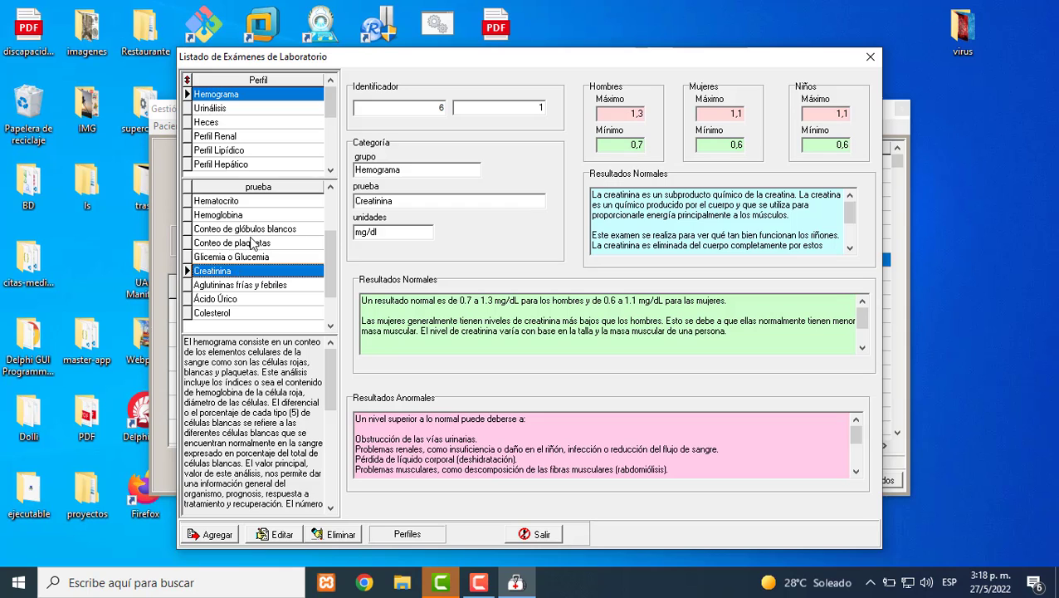
click(254, 242)
click(259, 231)
click(255, 244)
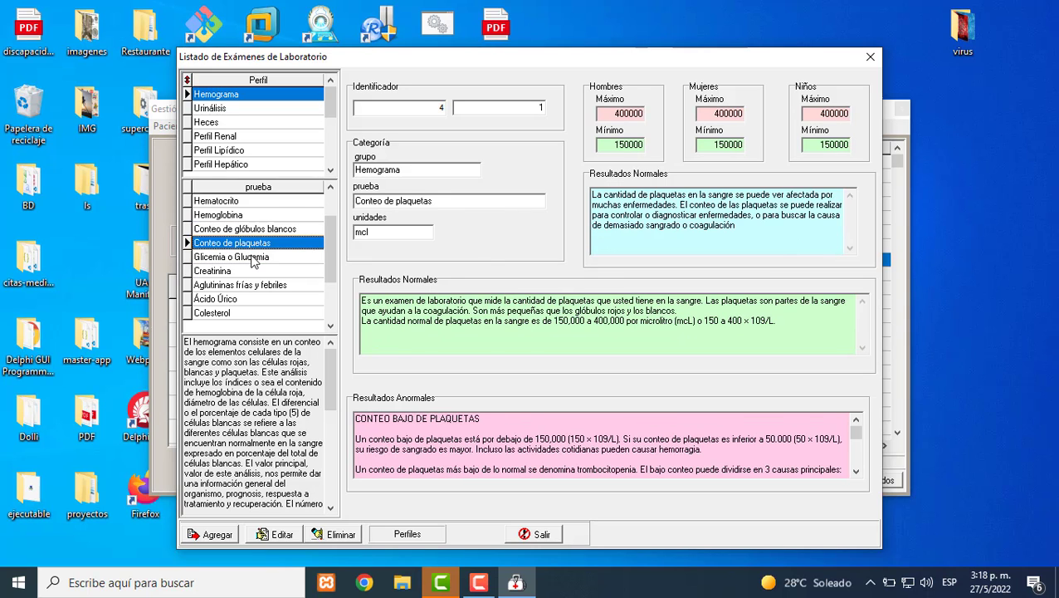
click(254, 259)
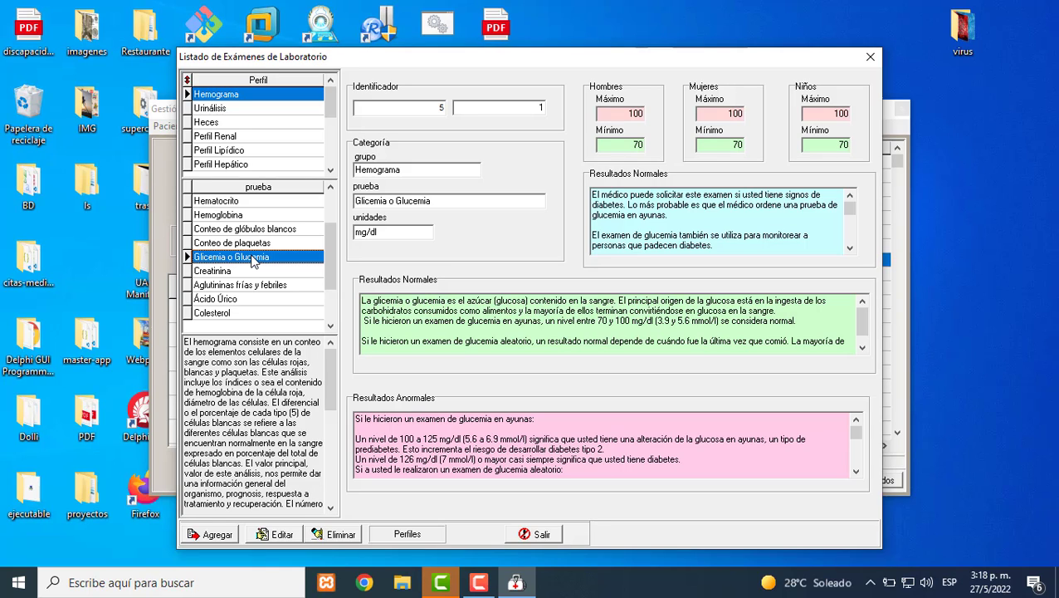
click(540, 535)
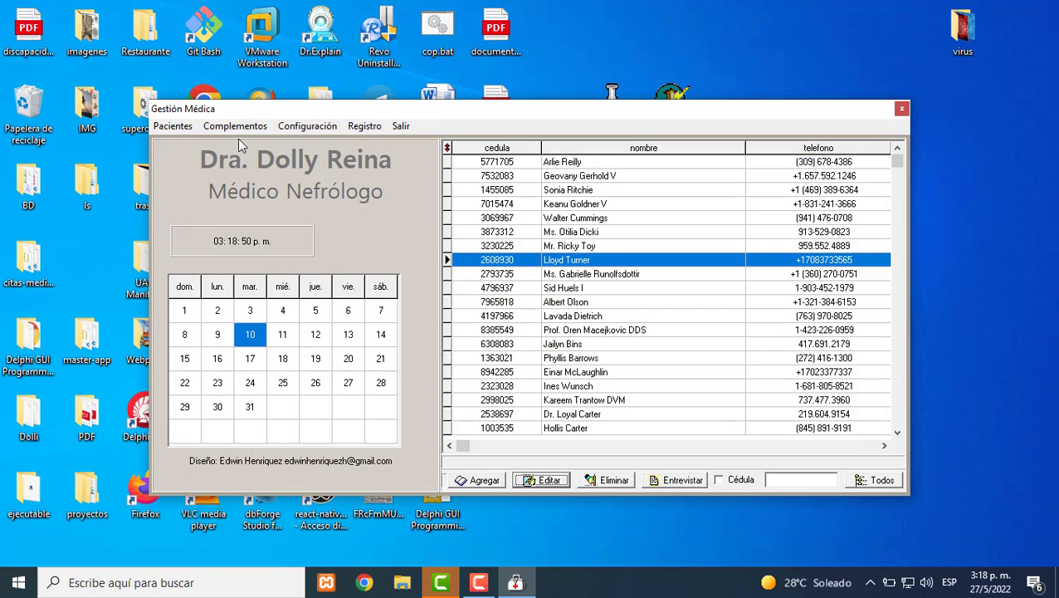
- Open the vocabulary categories list and examine the default-category option for evaluaciones
click(236, 126)
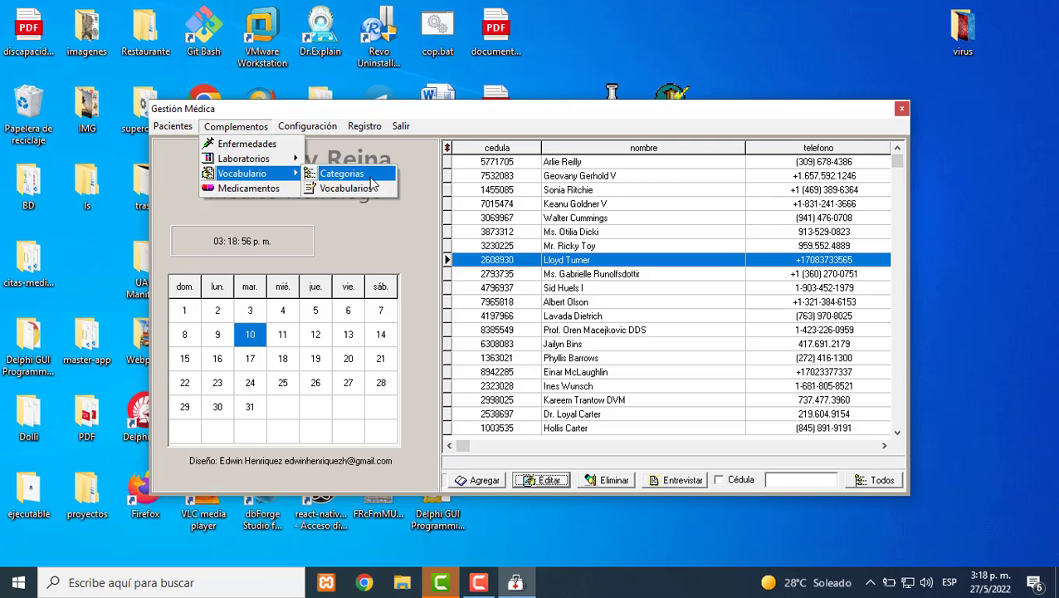
click(371, 179)
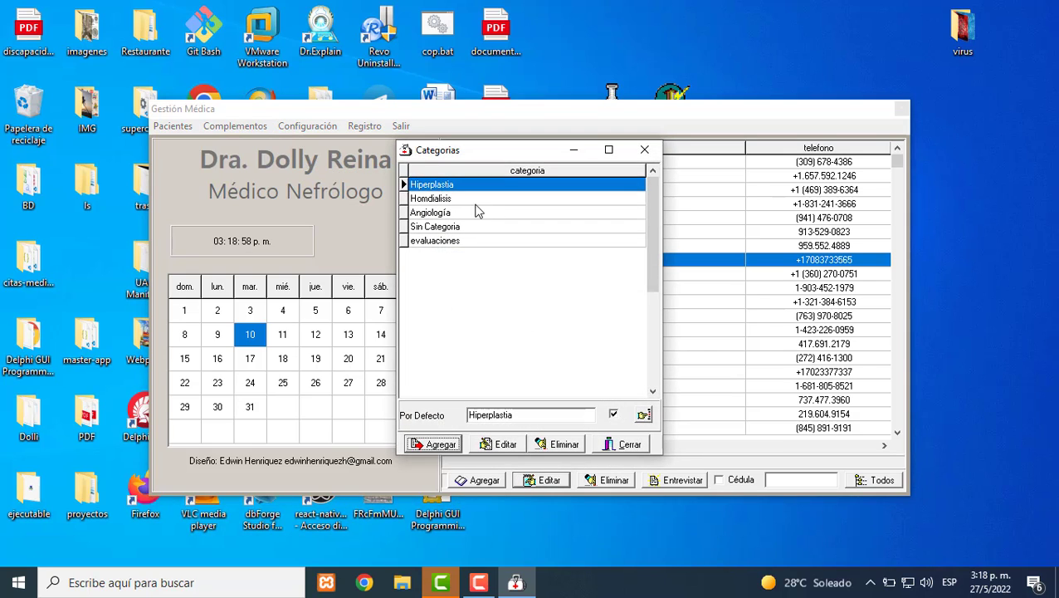
click(459, 240)
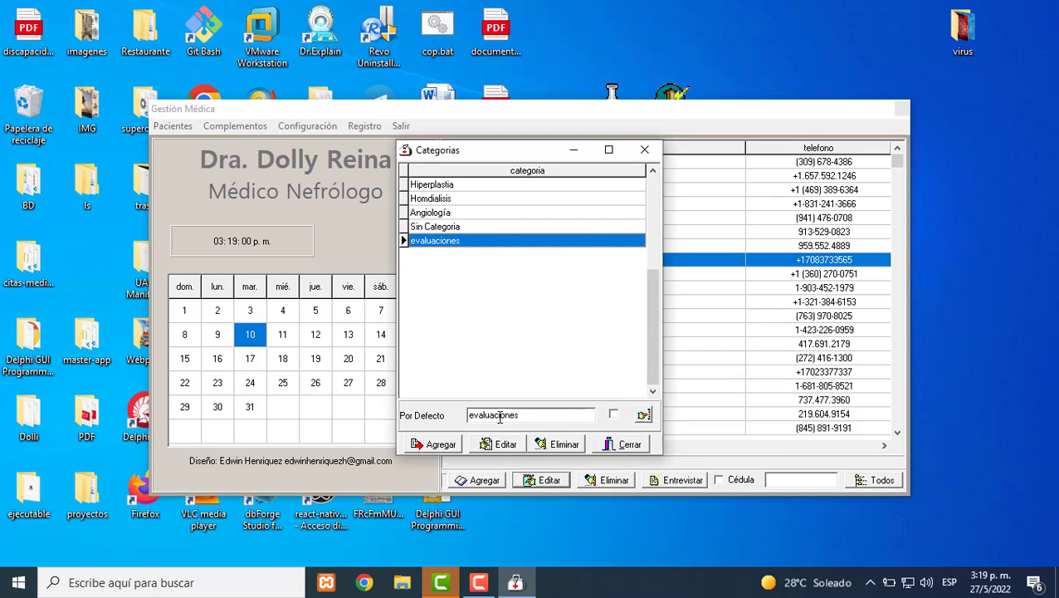
click(645, 416)
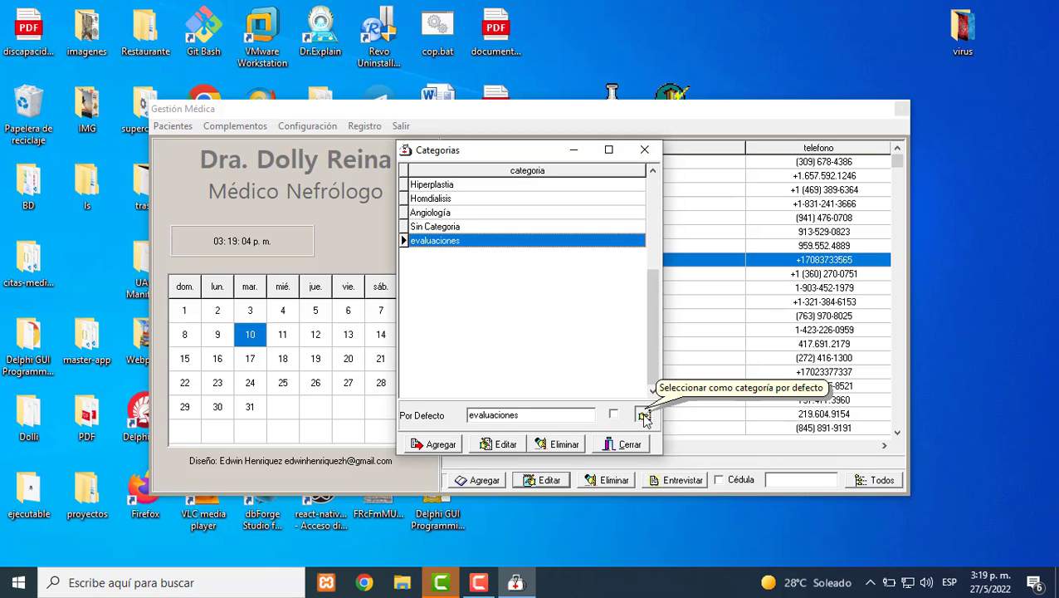
- Add the vocabulary category Diagnóstico and close the categories list
click(432, 441)
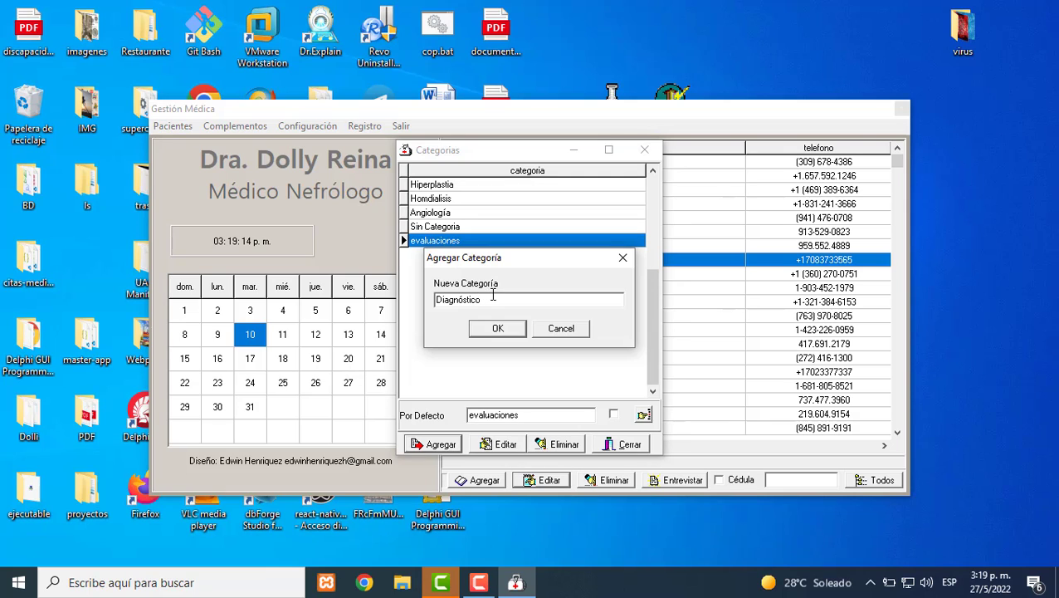
click(498, 328)
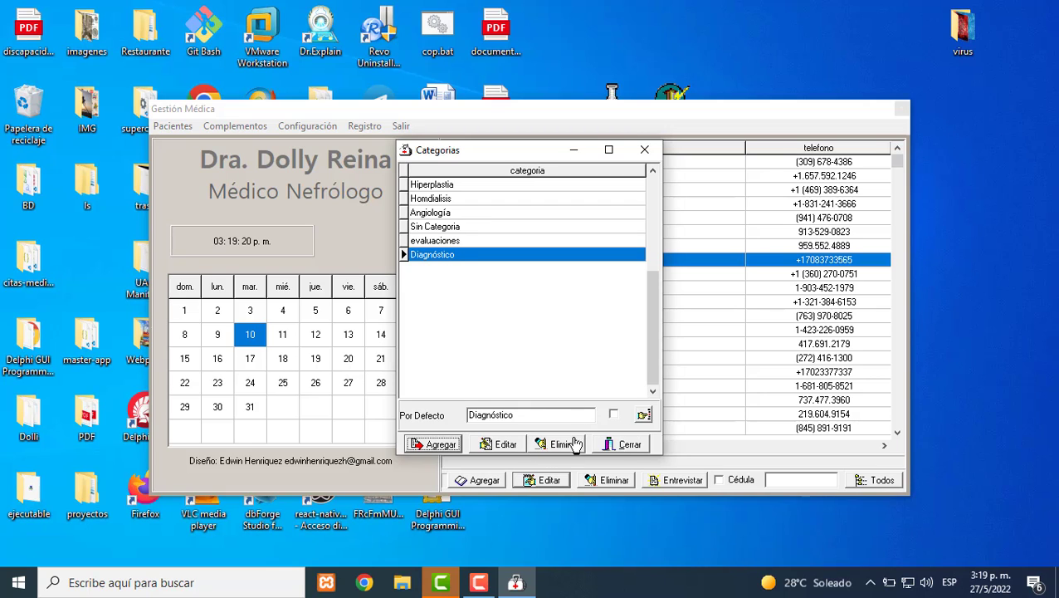
click(628, 445)
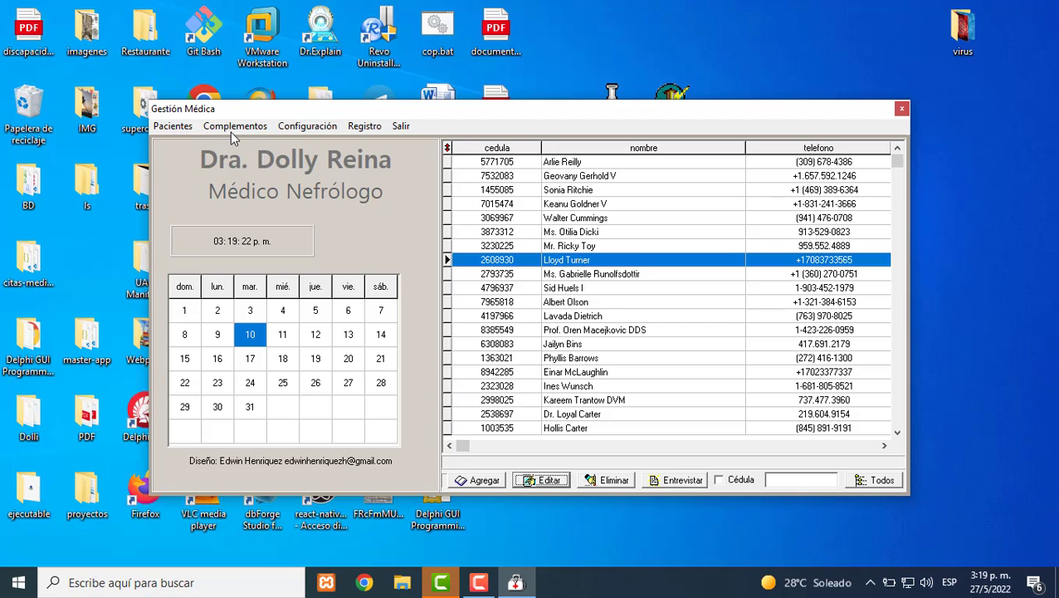
- Open the vocabularies list and add the entry "Diagnóstico 1" in the category Diagnóstico
click(237, 128)
mouse_move(286, 174)
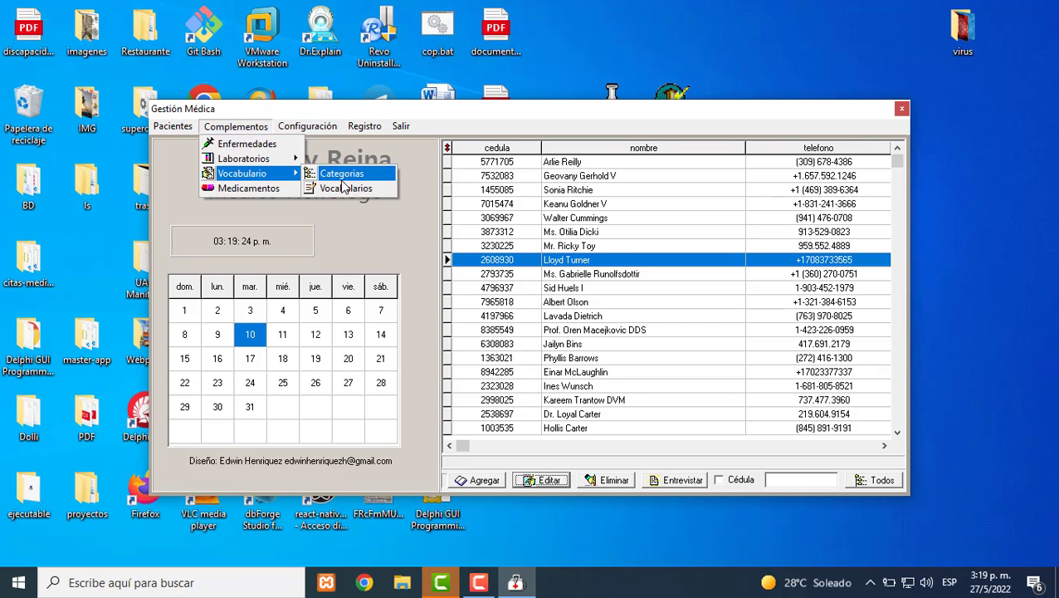
click(345, 189)
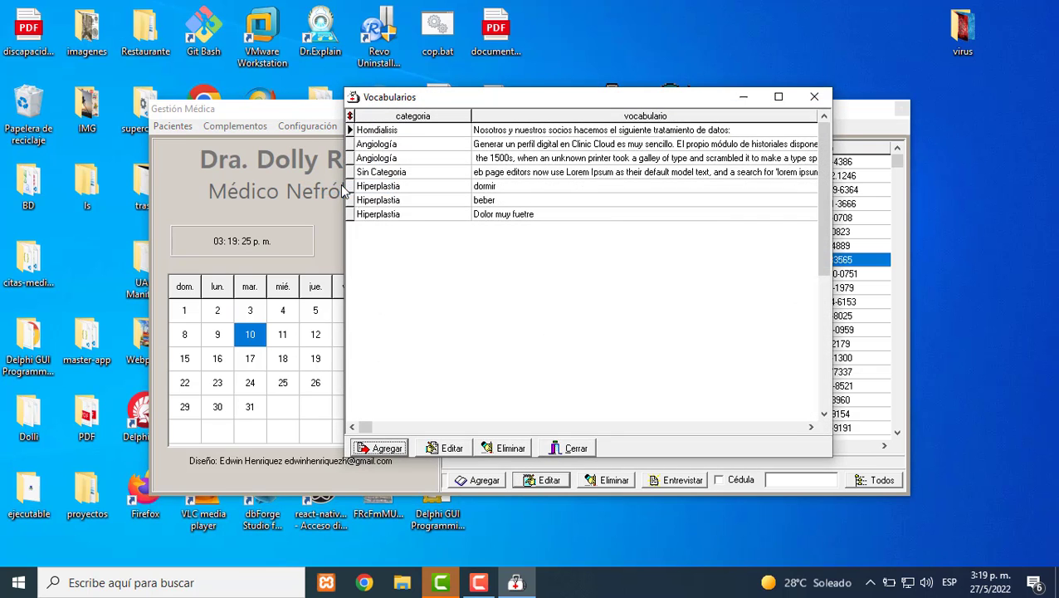
click(372, 447)
click(420, 148)
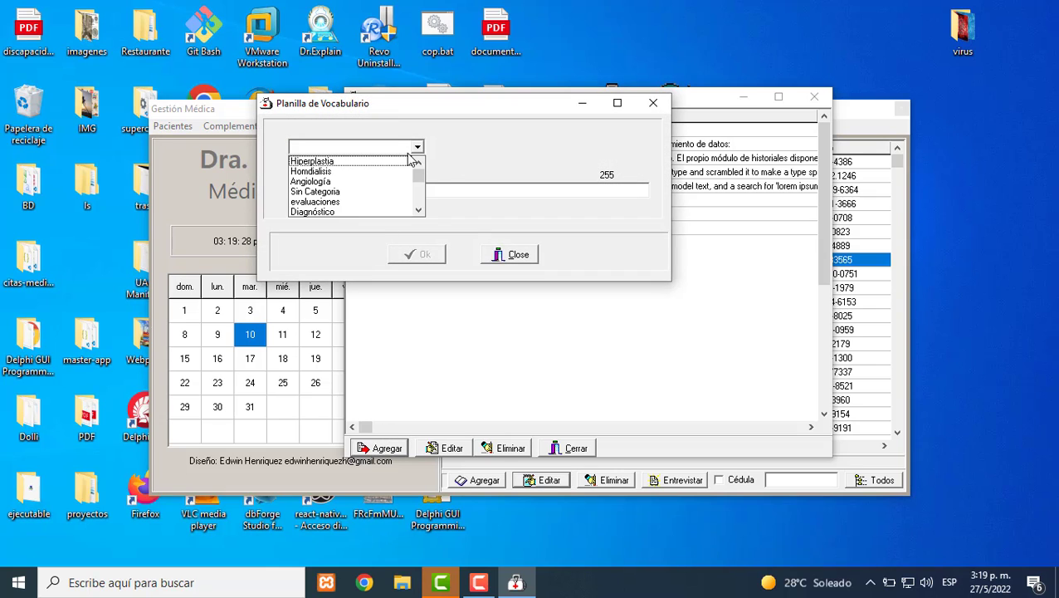
click(348, 213)
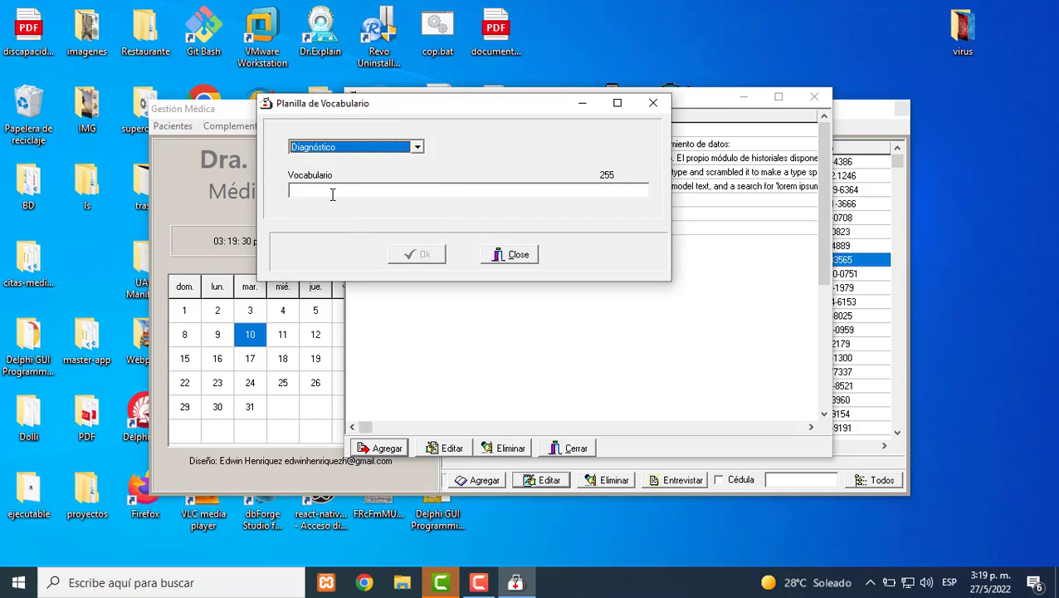
click(332, 194)
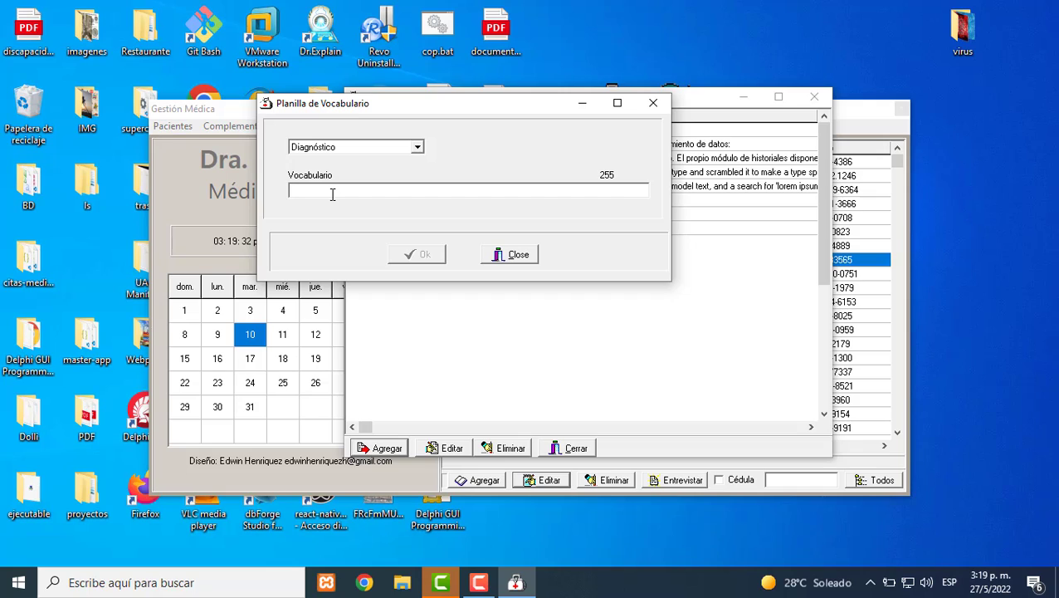
text(Diagnóstico 1)
click(415, 254)
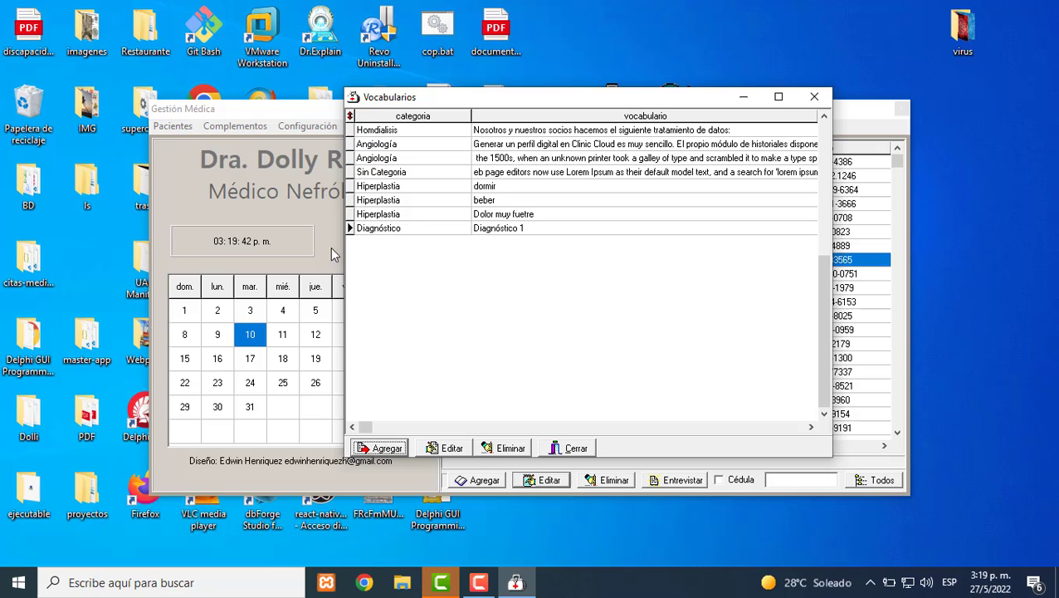
- Add the vocabulary entry "Diagnóstico 2" in the category Diagnóstico
click(387, 447)
click(418, 147)
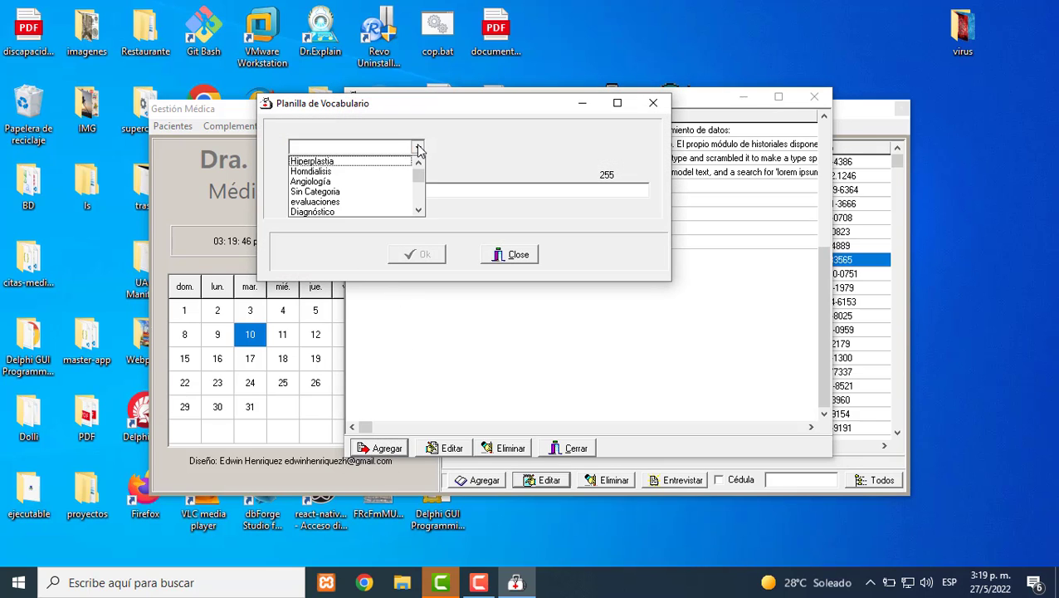
click(339, 212)
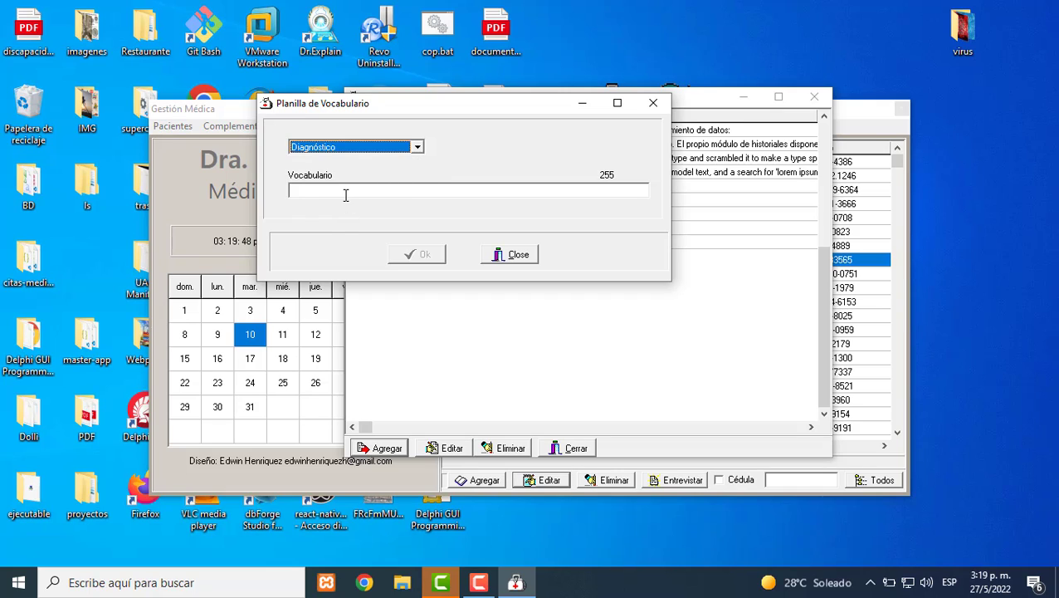
click(344, 191)
text(Diagnóstico 2)
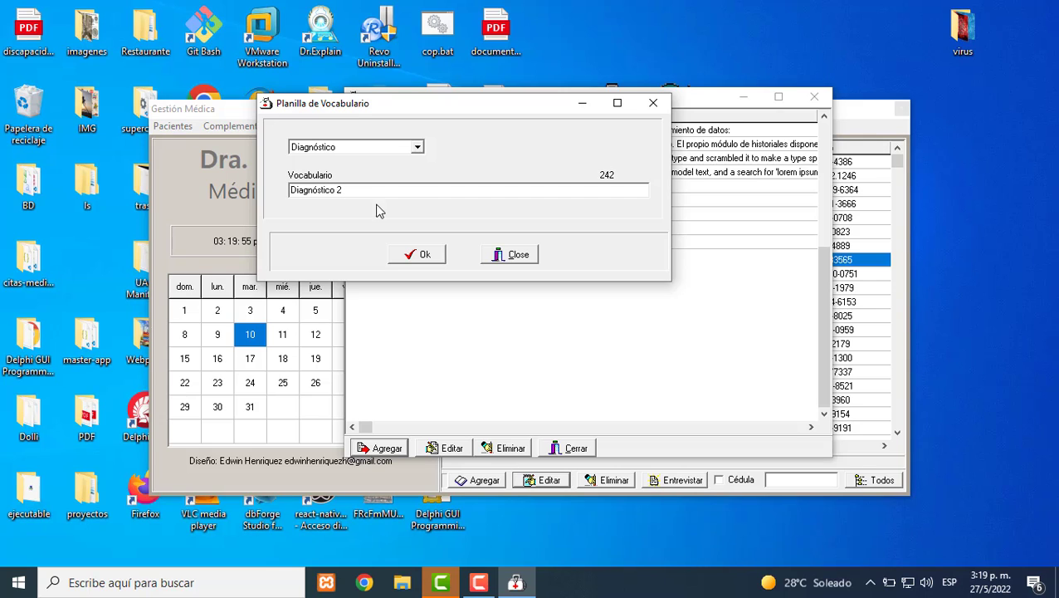
click(419, 255)
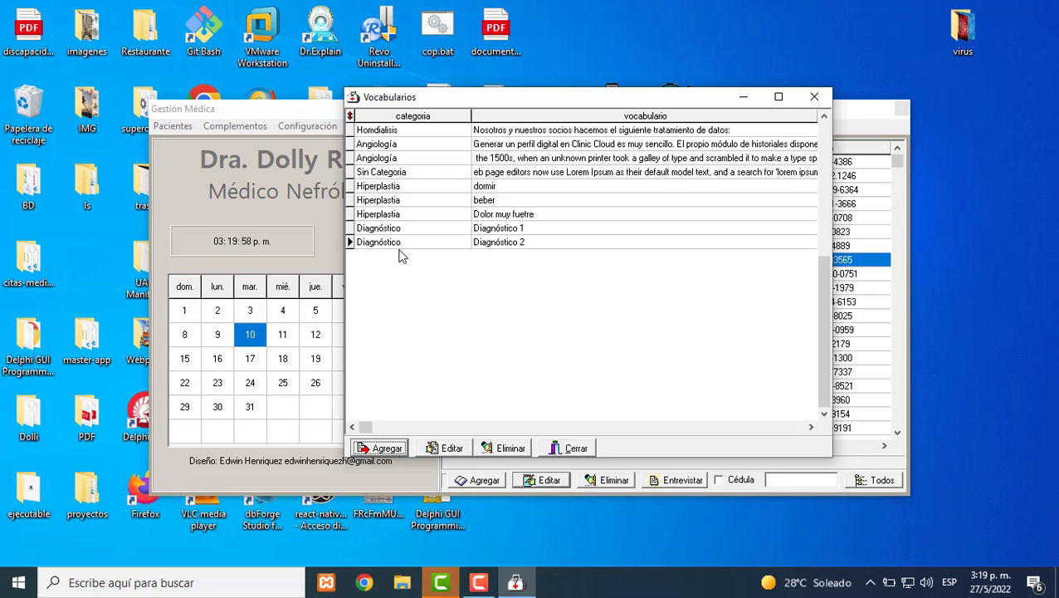
- Try to filter the vocabularies list to records whose categoria equals "diagnostico"
click(351, 116)
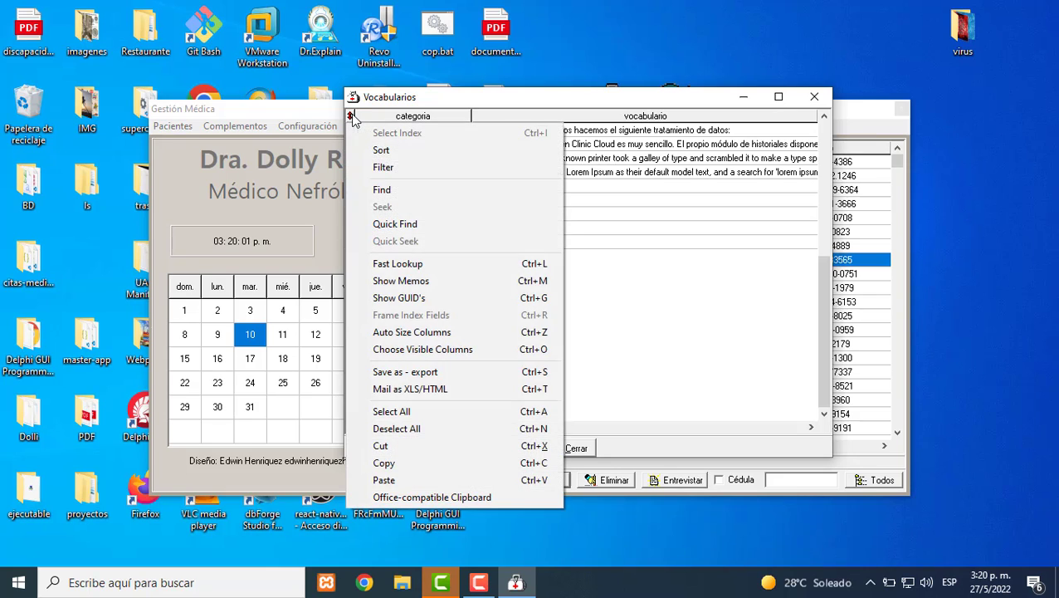
click(392, 169)
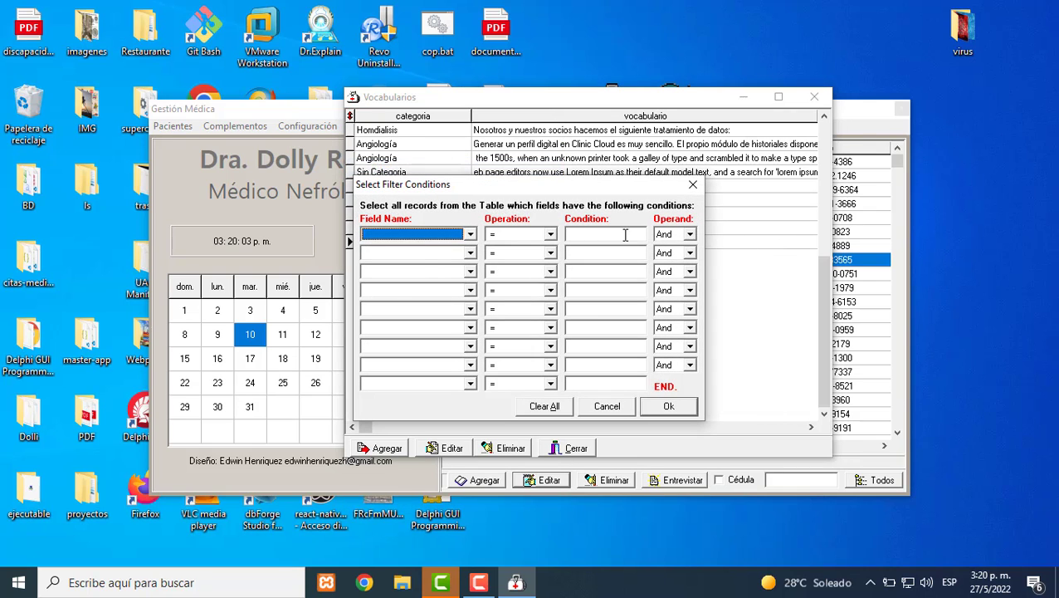
click(469, 235)
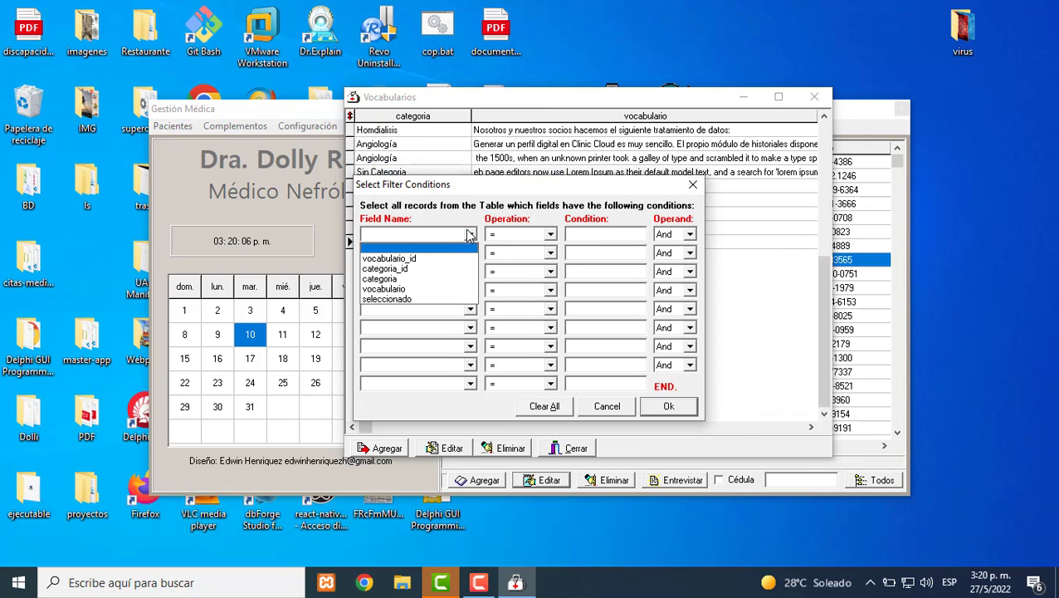
click(425, 278)
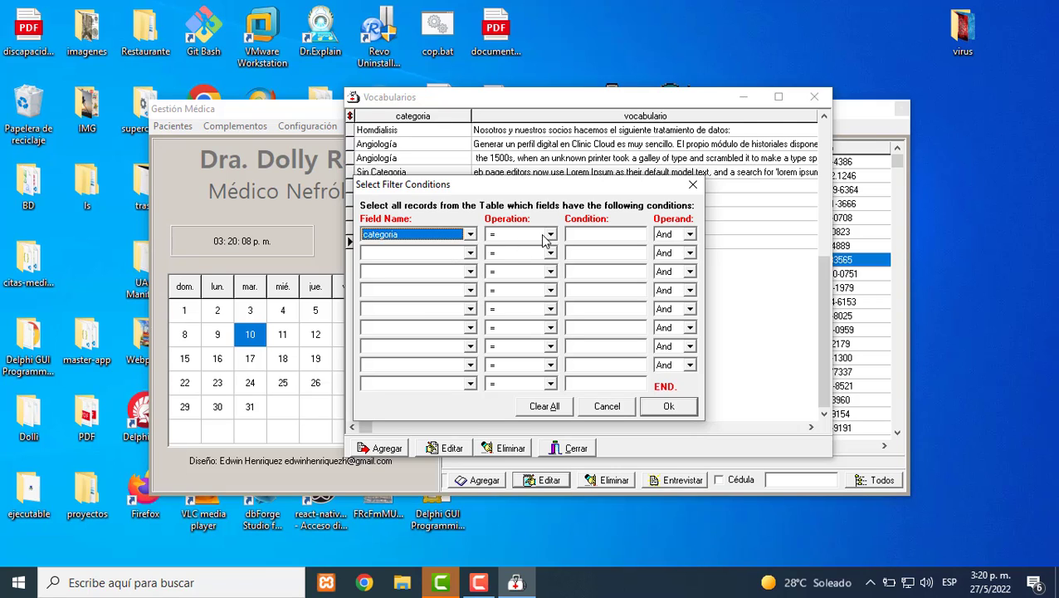
click(592, 235)
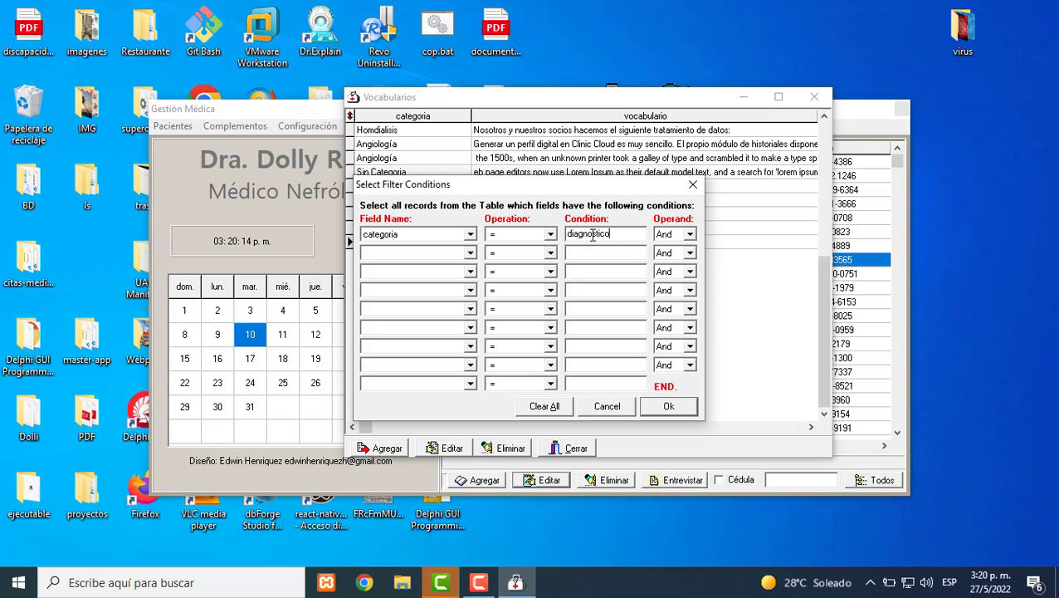
click(668, 406)
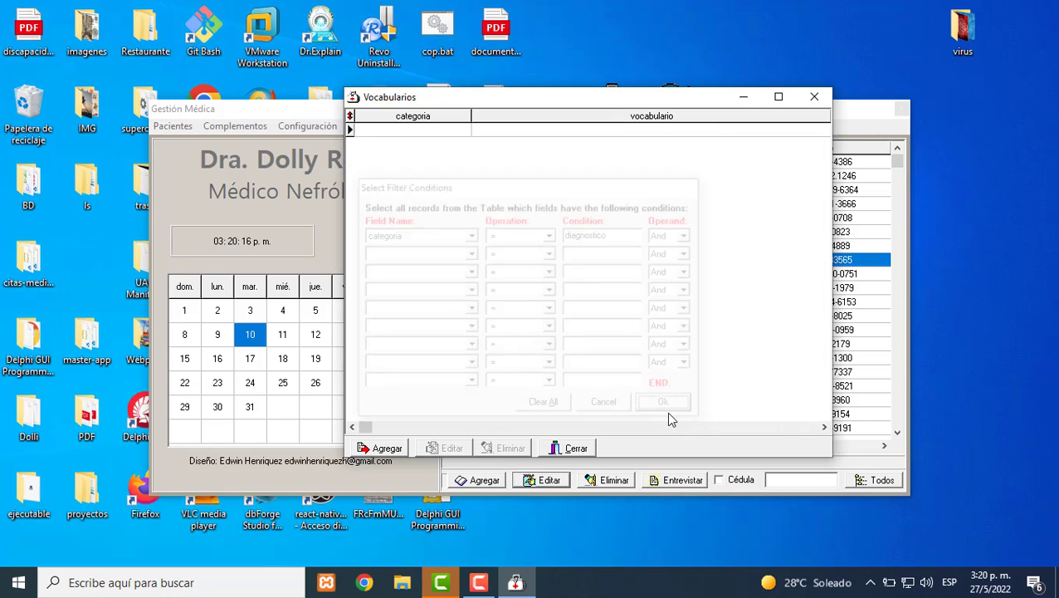
click(406, 449)
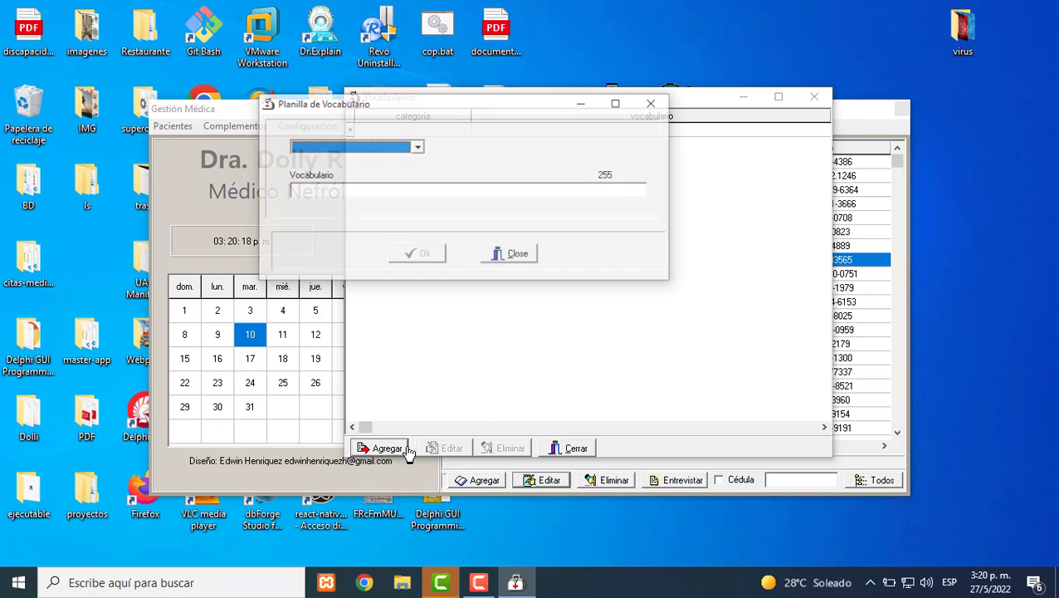
key(Escape)
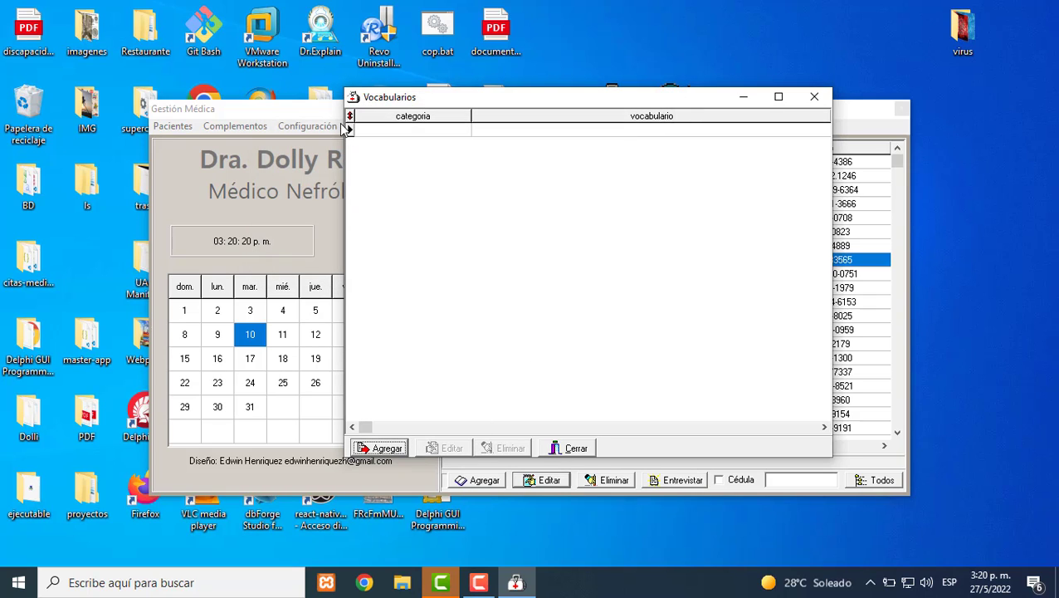
- Try the vocabularies filter on categoria again with the LIKE operation for "diagnostico"
right_click(350, 125)
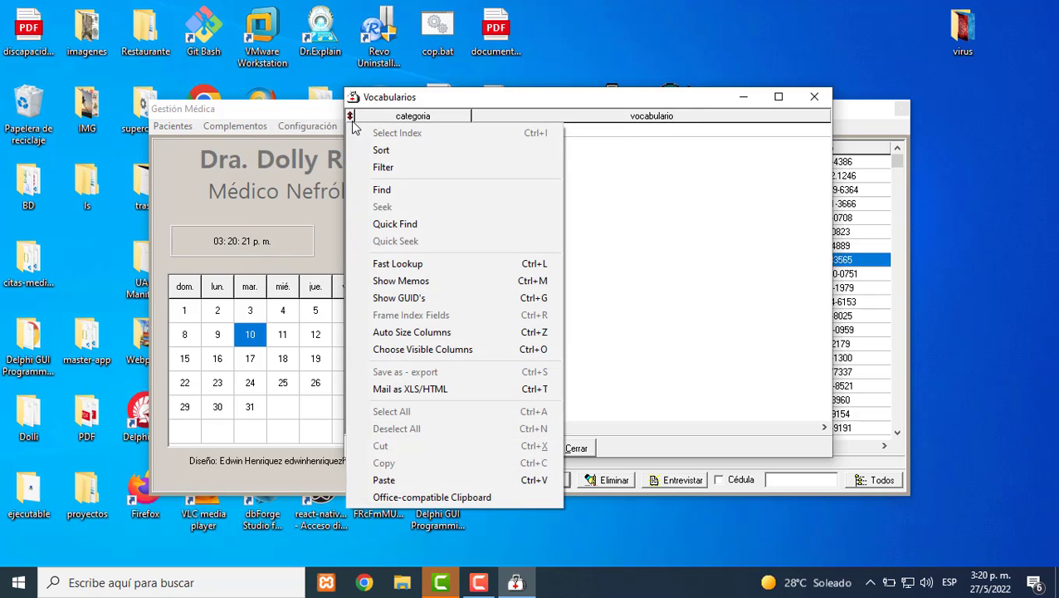
click(388, 169)
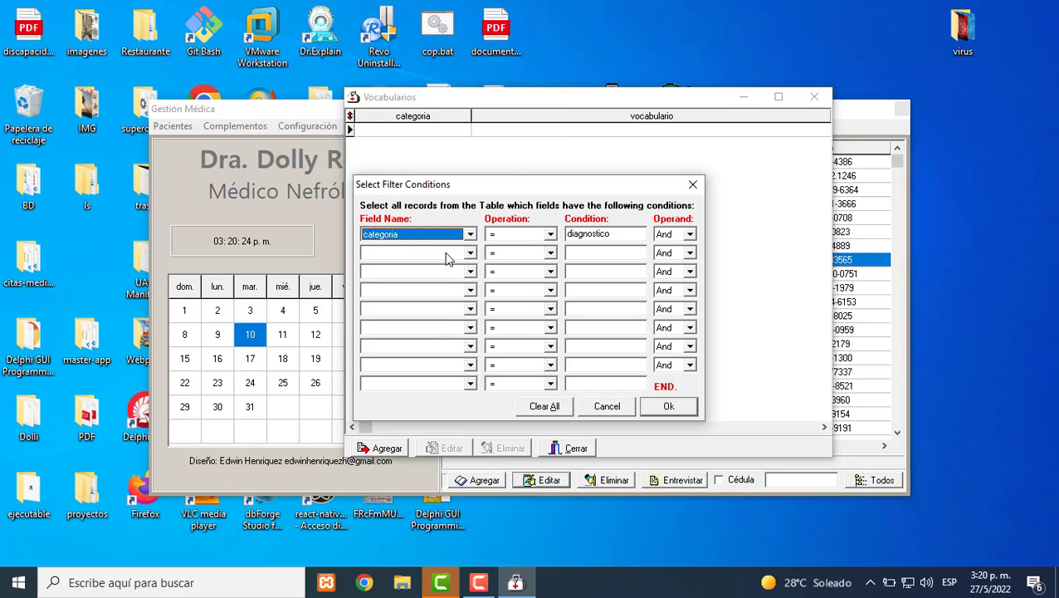
click(550, 234)
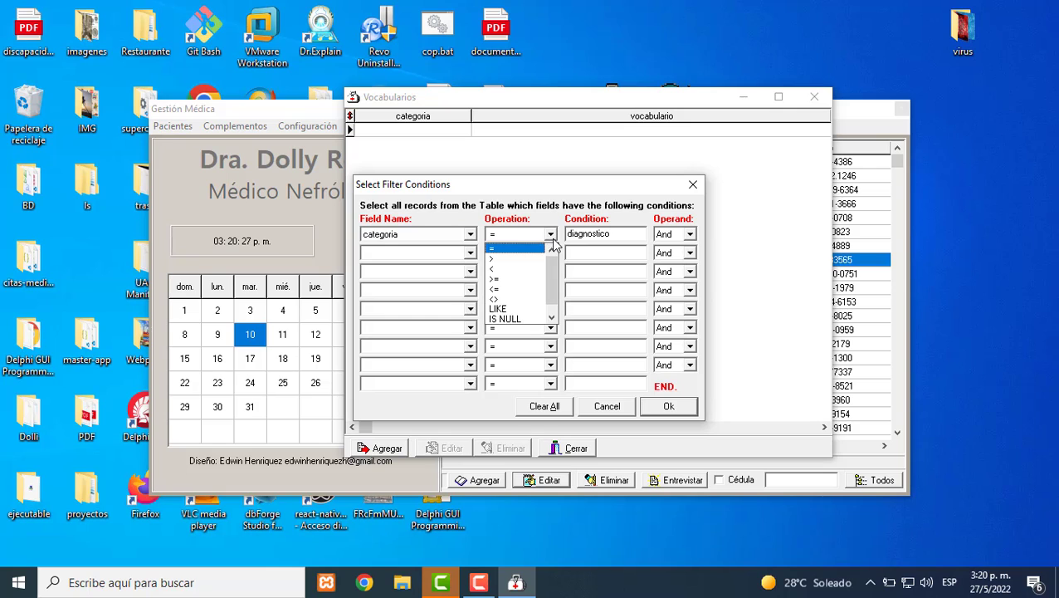
click(508, 309)
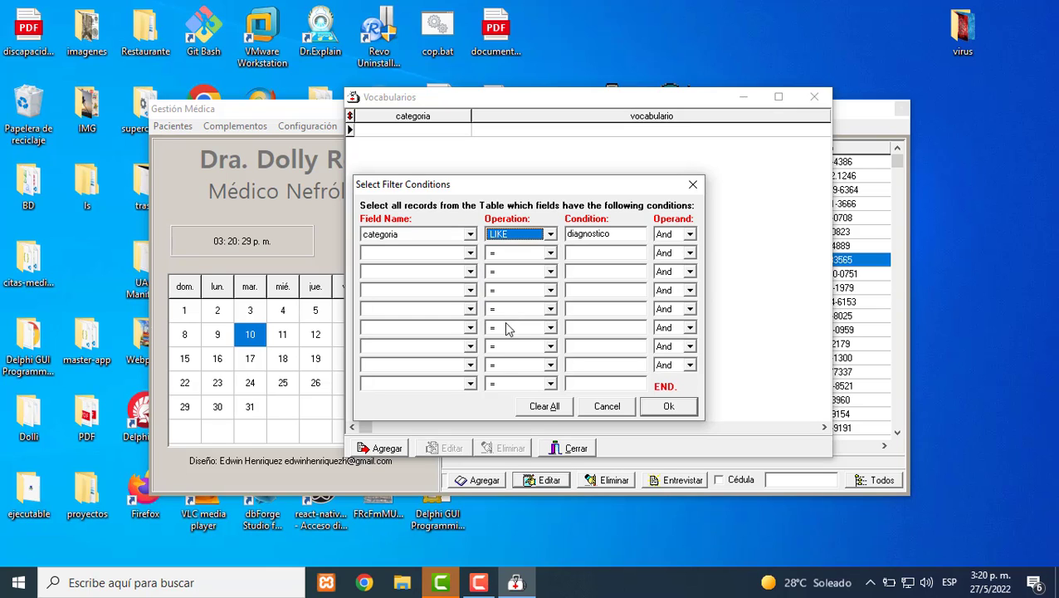
click(663, 410)
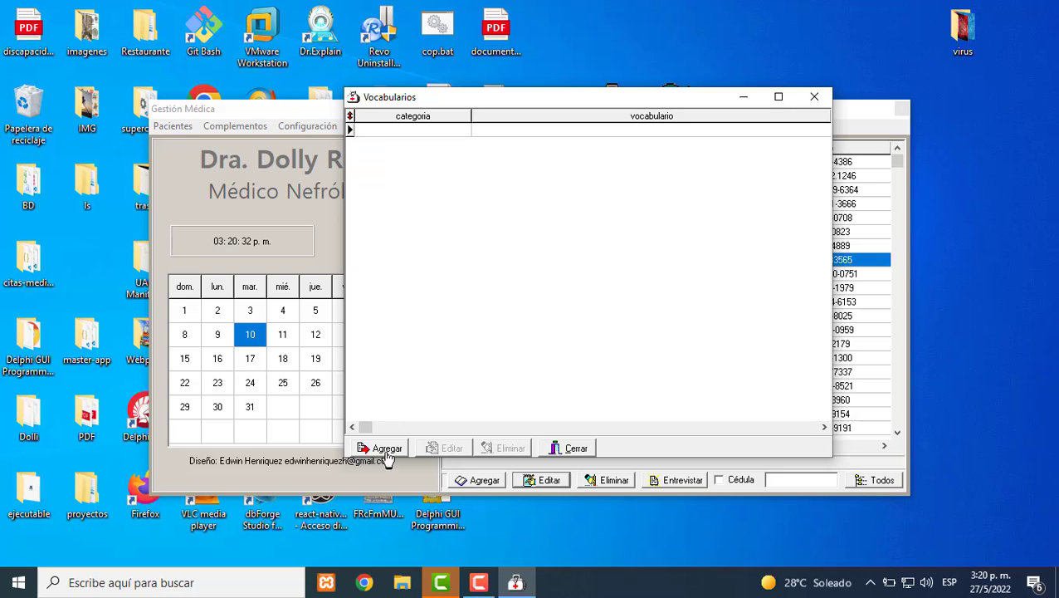
- Clear all filter conditions on the vocabularies list and apply the empty filter
click(350, 118)
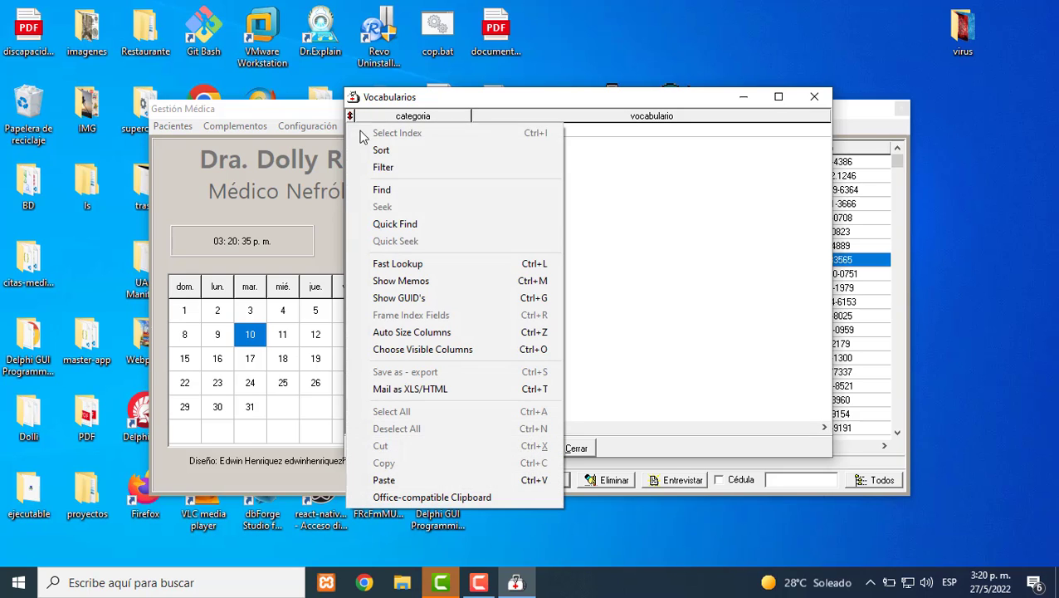
click(383, 170)
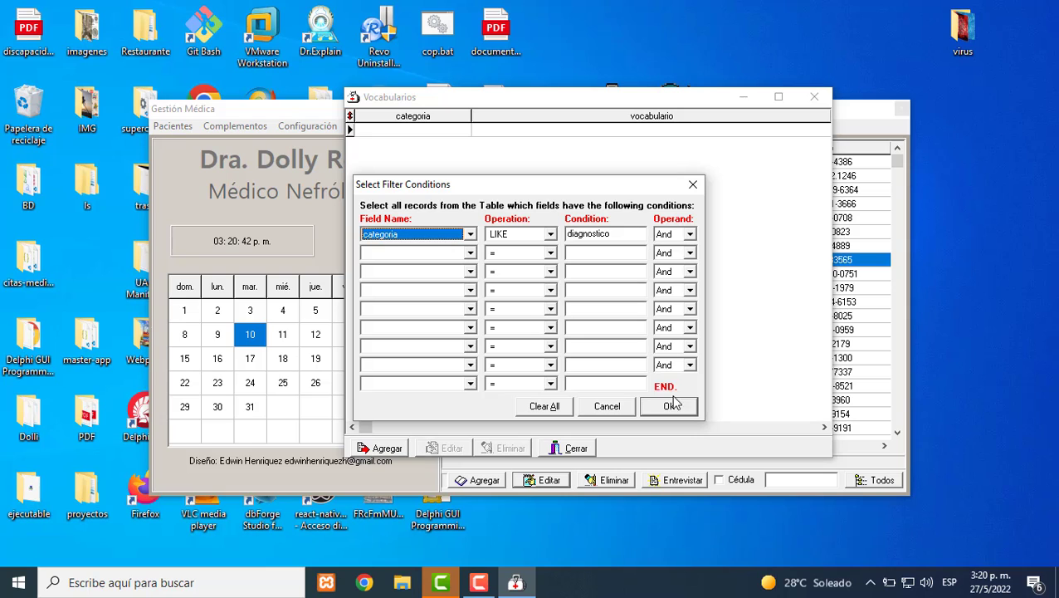
click(567, 406)
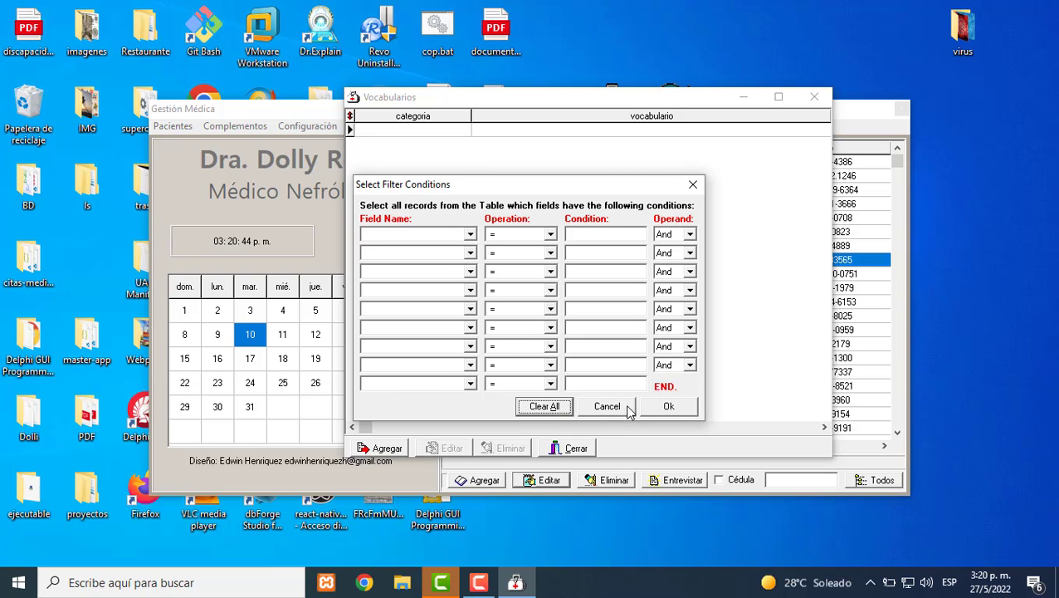
click(677, 410)
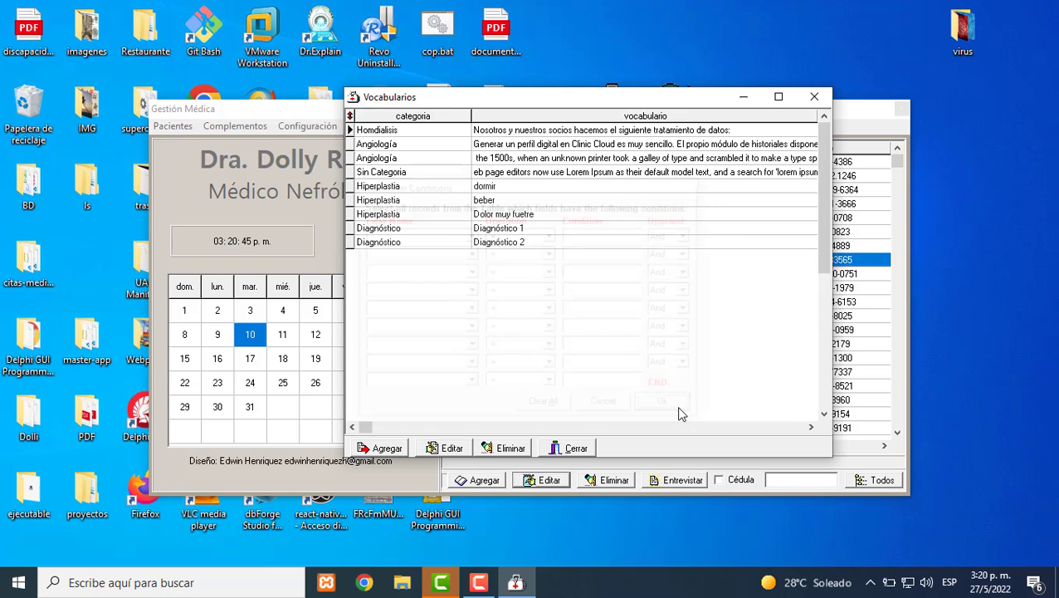
- Sort the vocabularies list by categoria in ascending order, then close the list
click(399, 242)
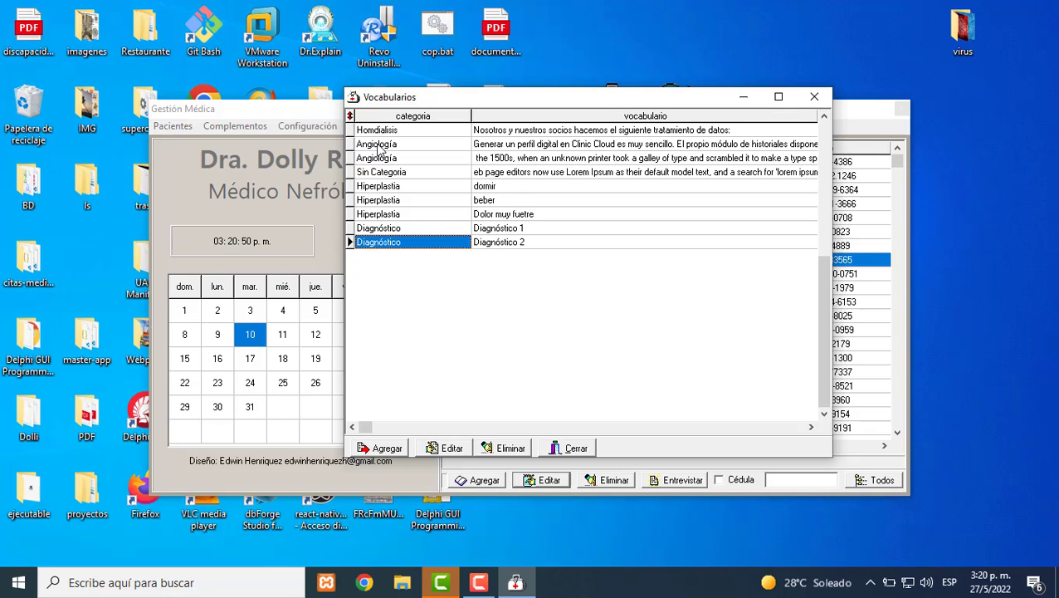
click(349, 116)
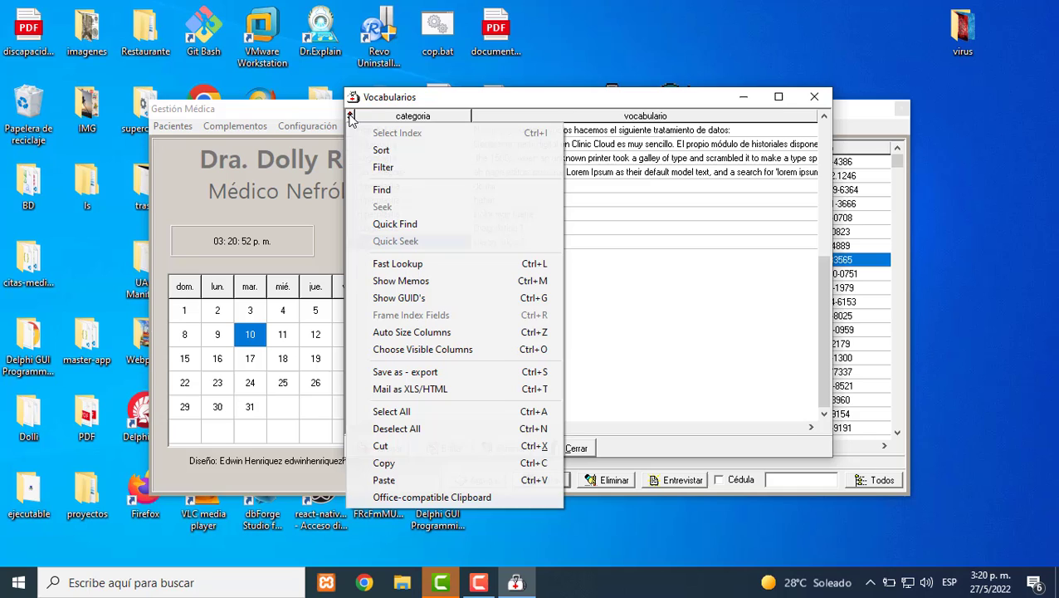
click(382, 151)
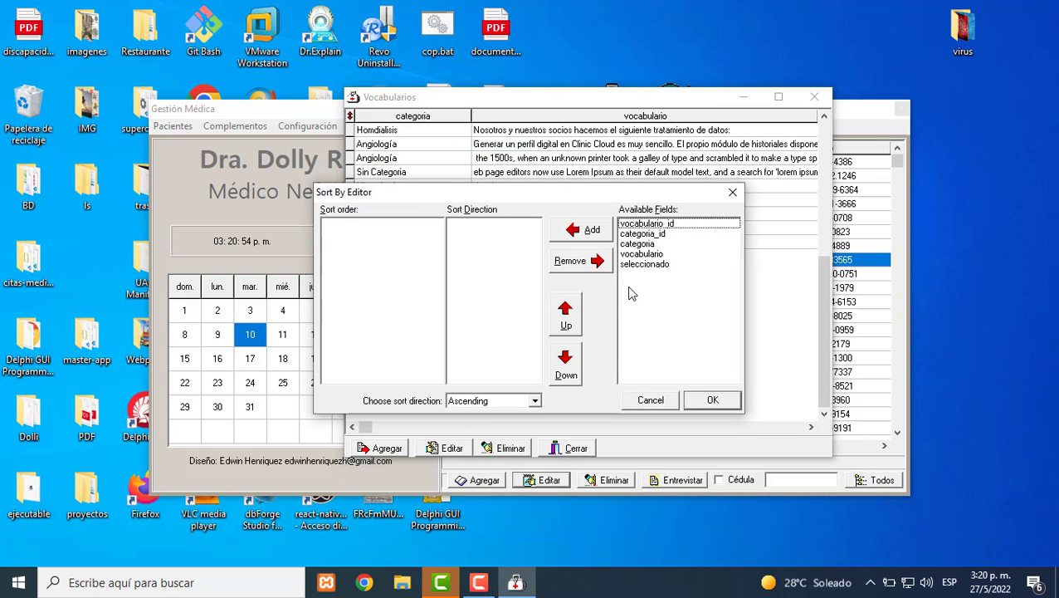
click(656, 243)
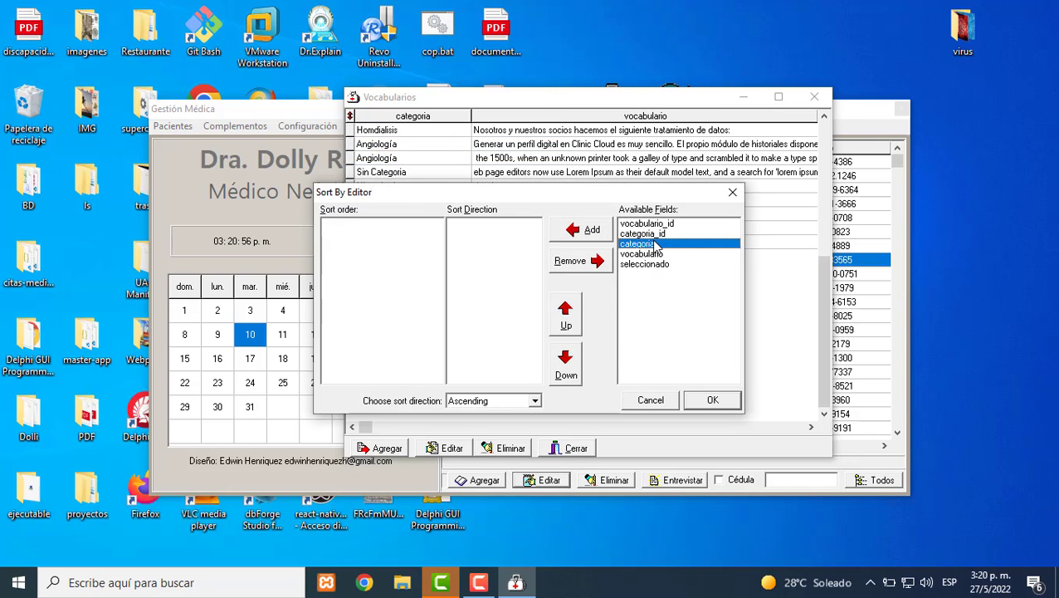
click(585, 233)
click(721, 403)
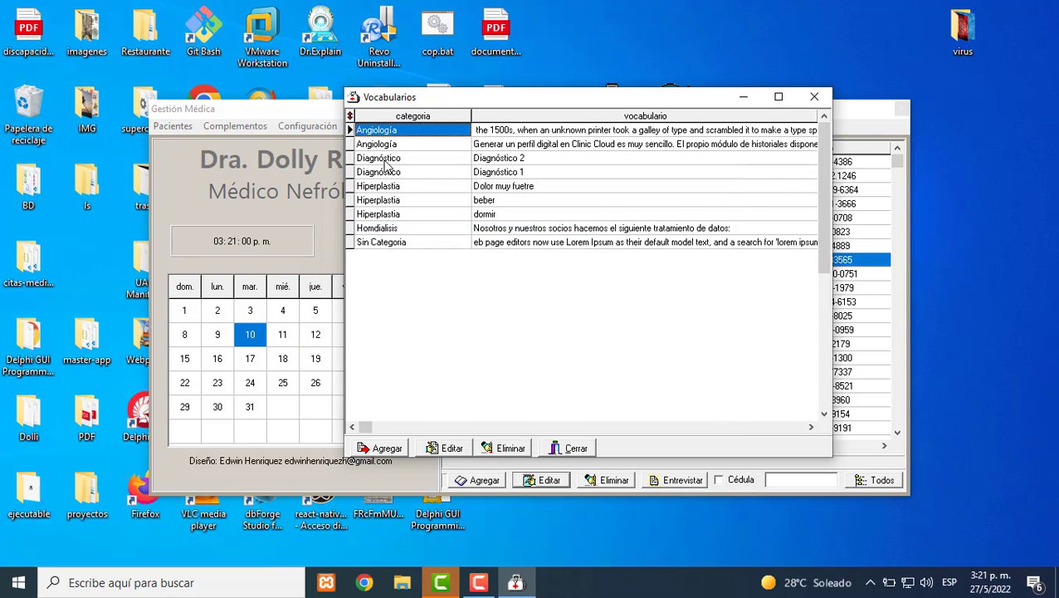
click(387, 159)
click(576, 452)
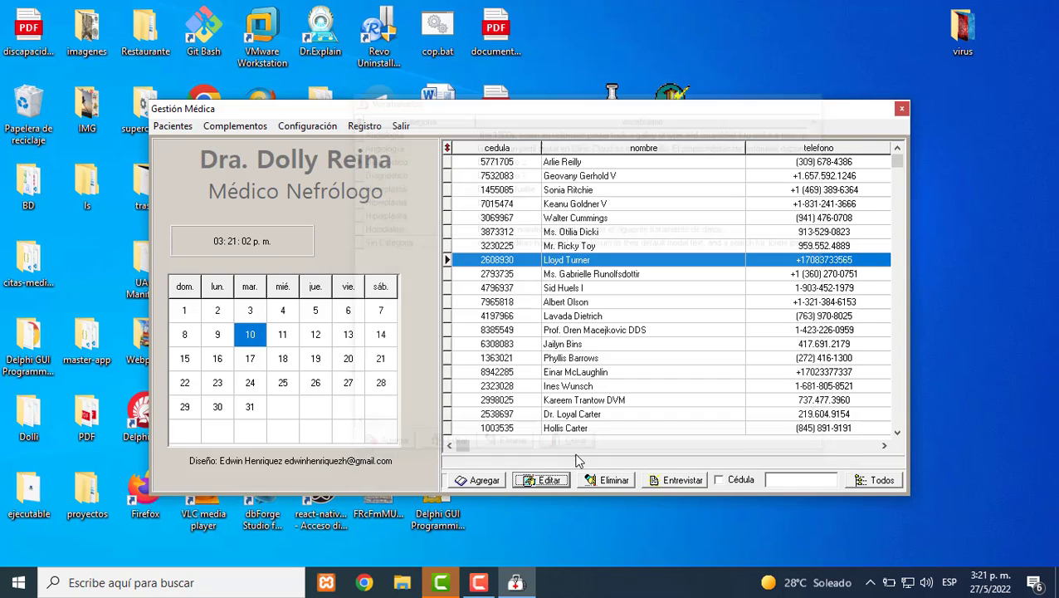
- Open the medicines list, examine its entries and columns, and close it
click(257, 131)
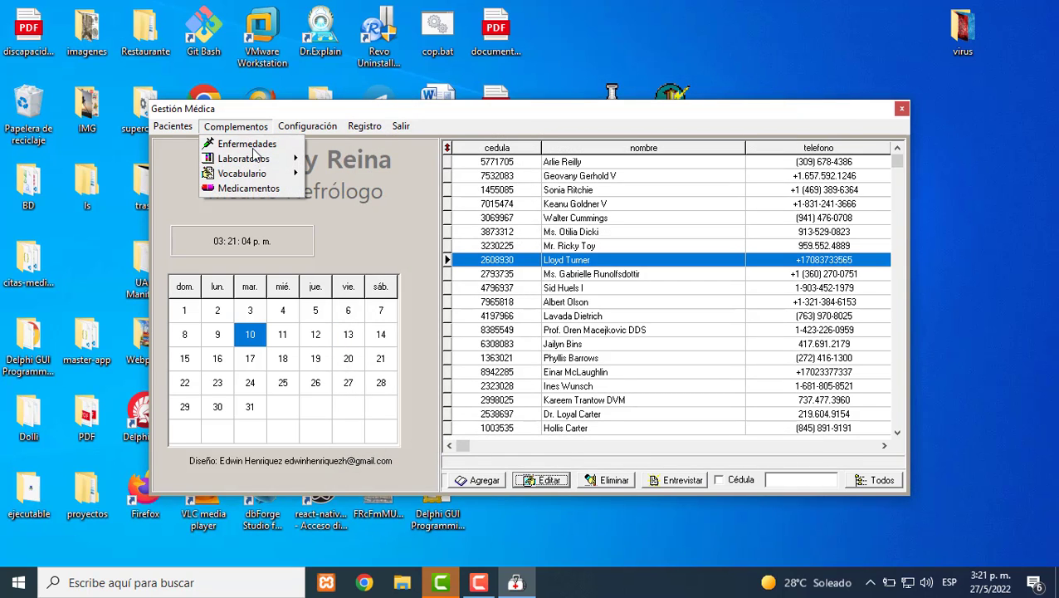
click(236, 186)
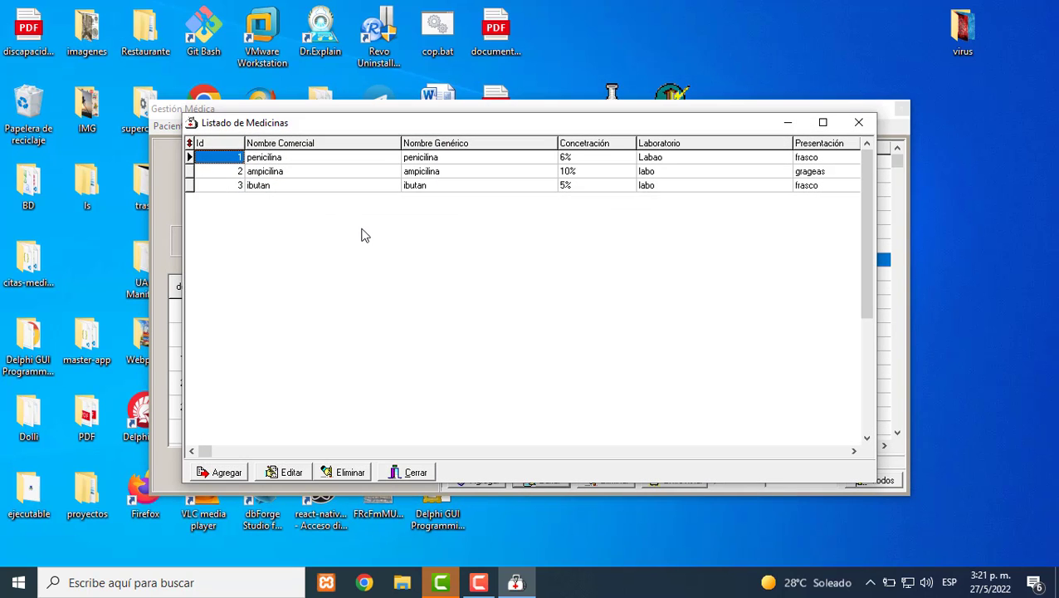
click(375, 175)
click(478, 185)
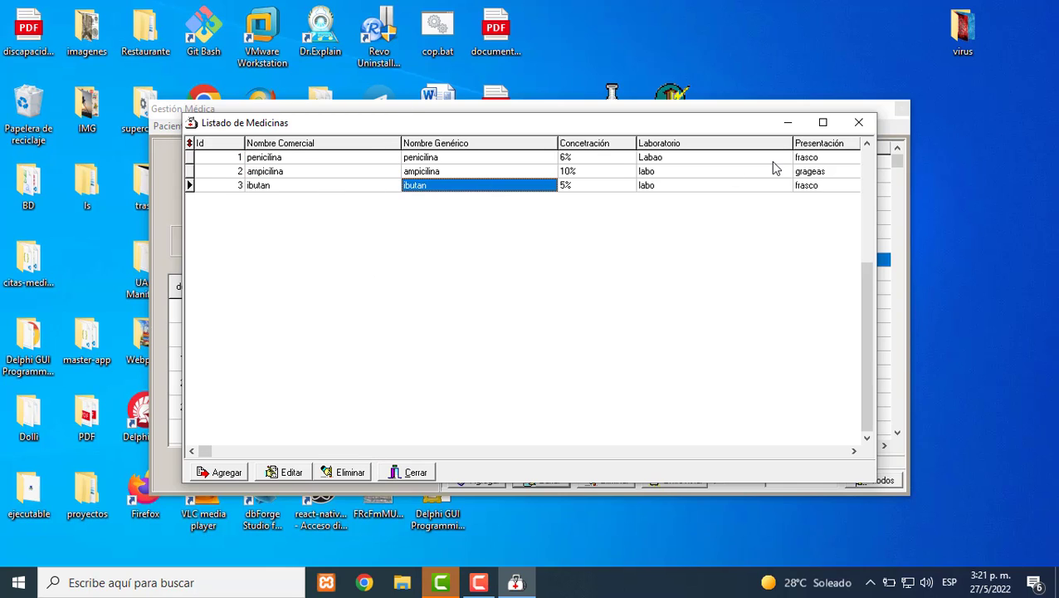
click(860, 123)
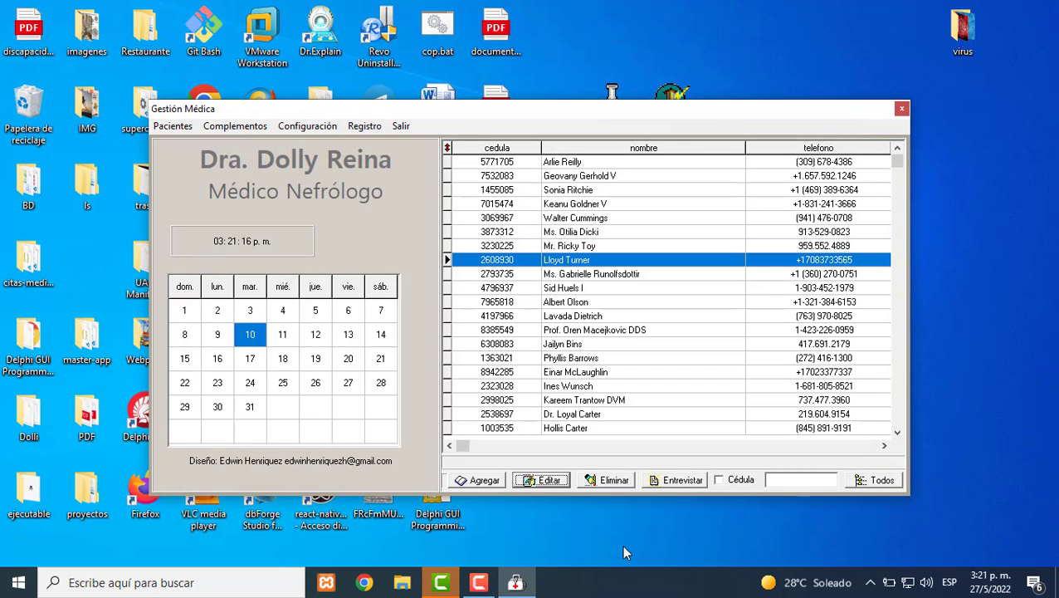
- Open the selected patient's medical interview and add Hidrocefalia, year 1980, marked as hereditary, to the disease history
click(683, 482)
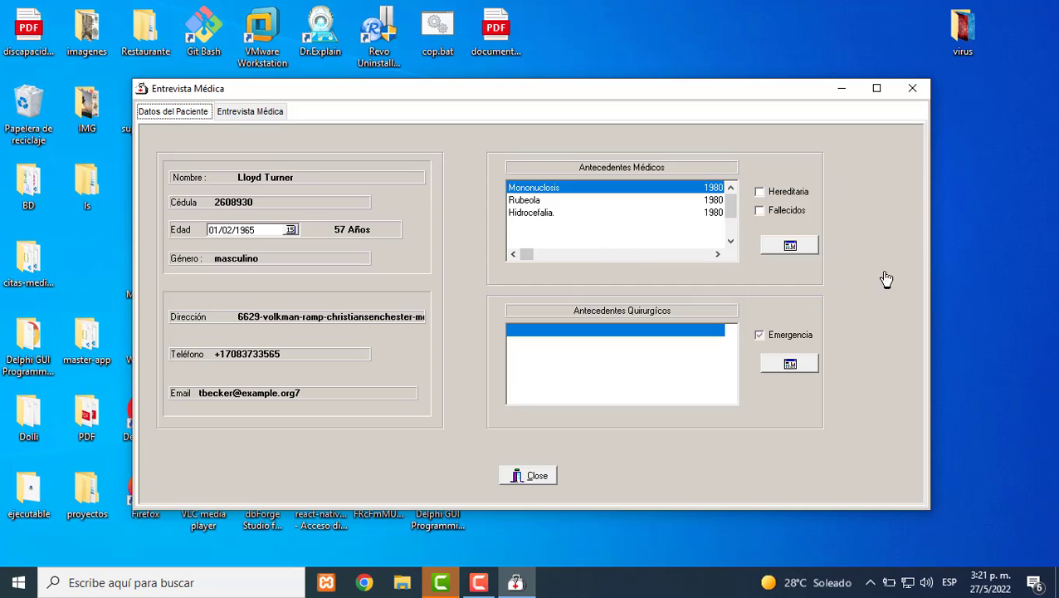
click(795, 252)
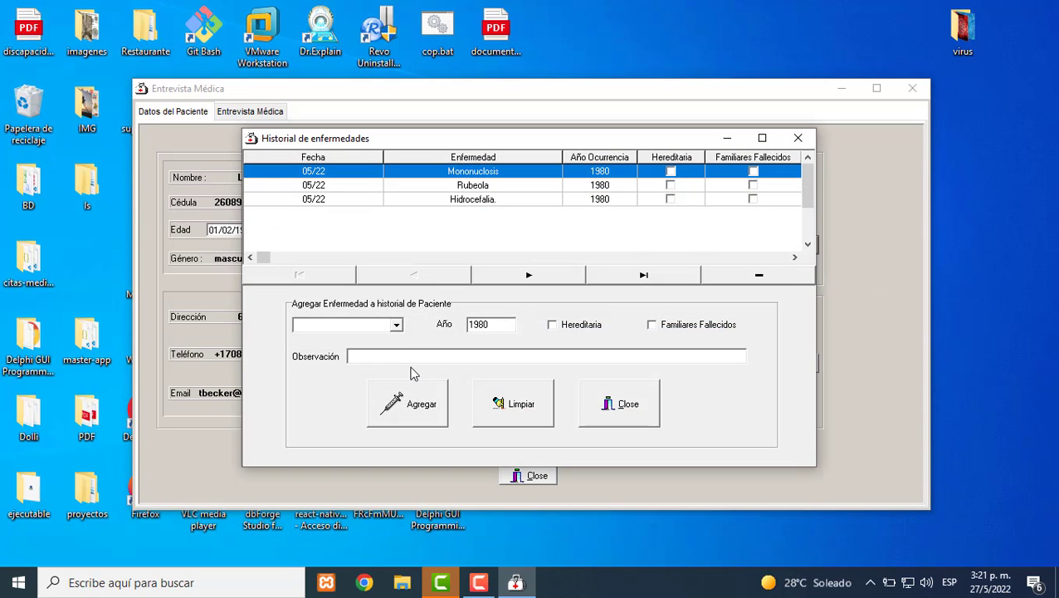
click(397, 325)
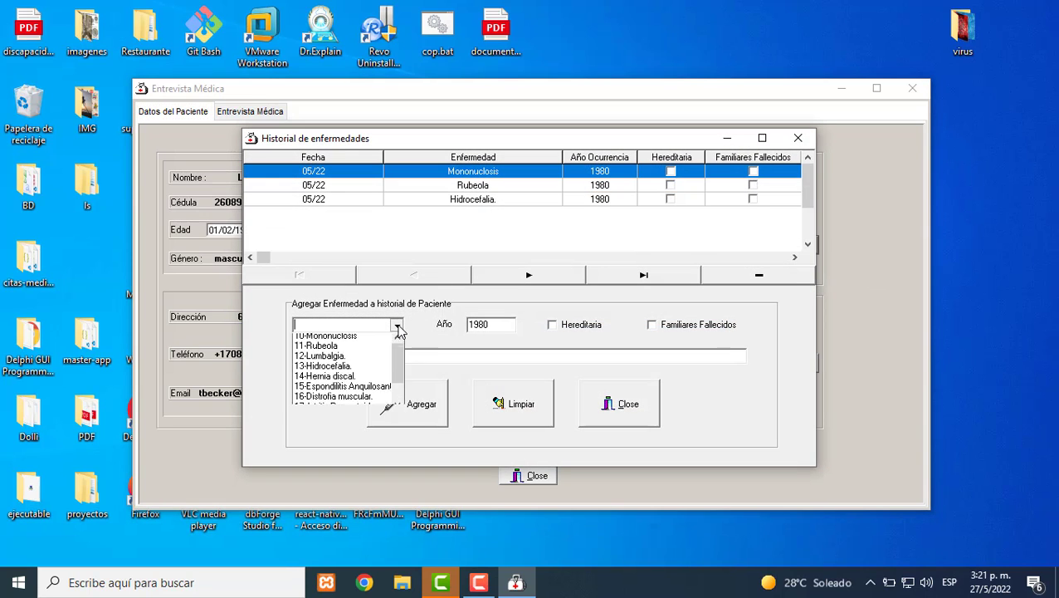
click(319, 370)
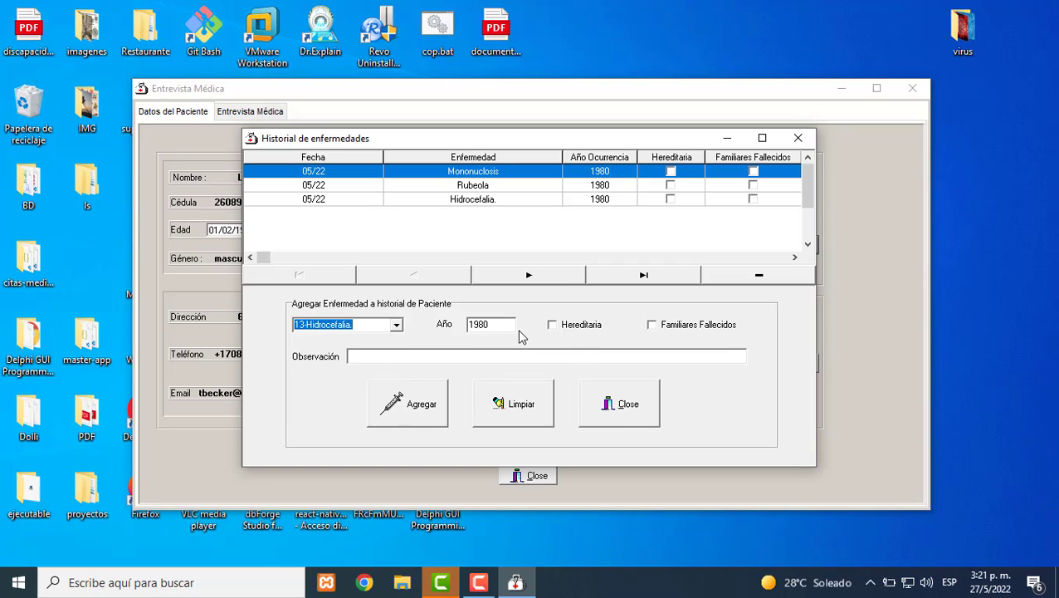
click(558, 328)
click(441, 402)
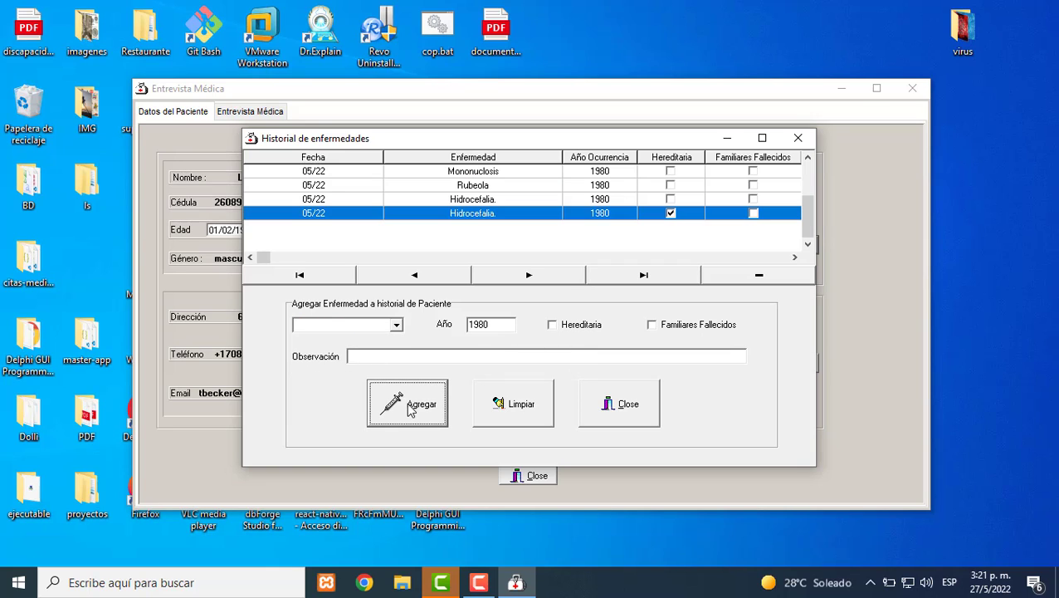
click(612, 412)
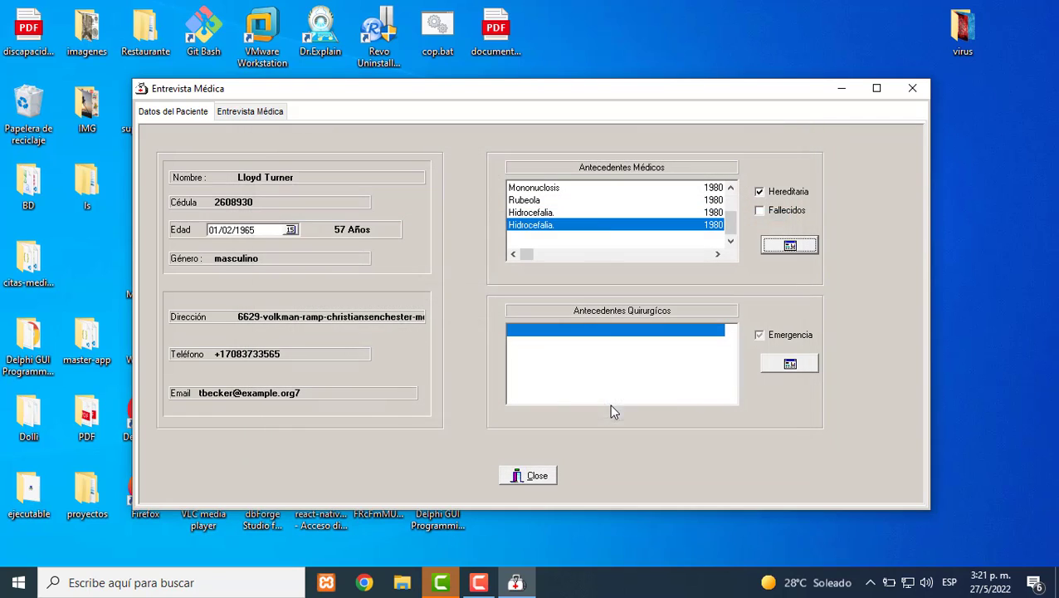
- Check the Mononuclosis entry in the patient's medical history and open the Entrevista Médica page
click(554, 189)
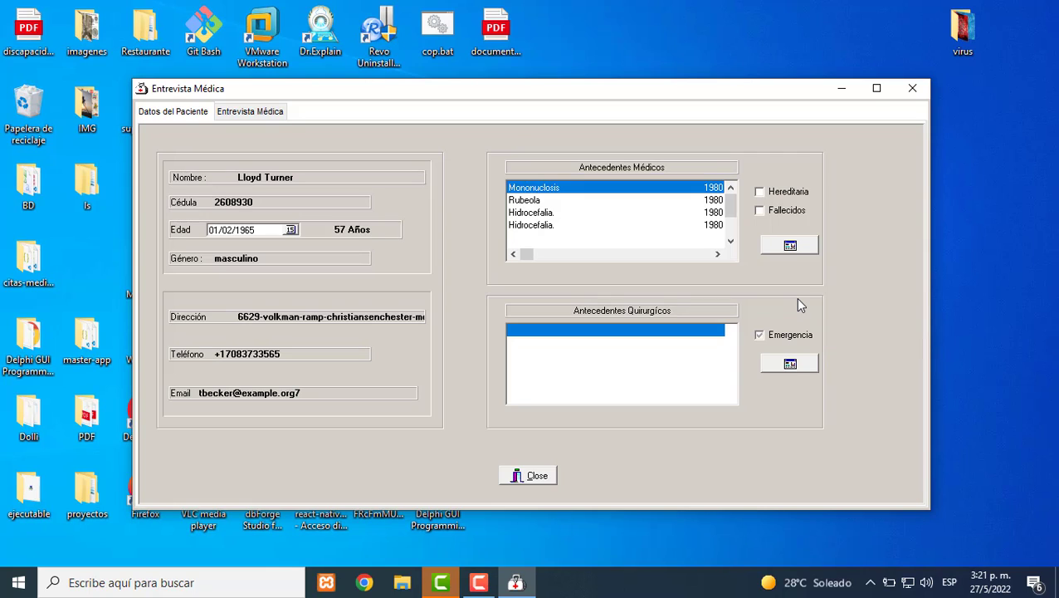
click(251, 115)
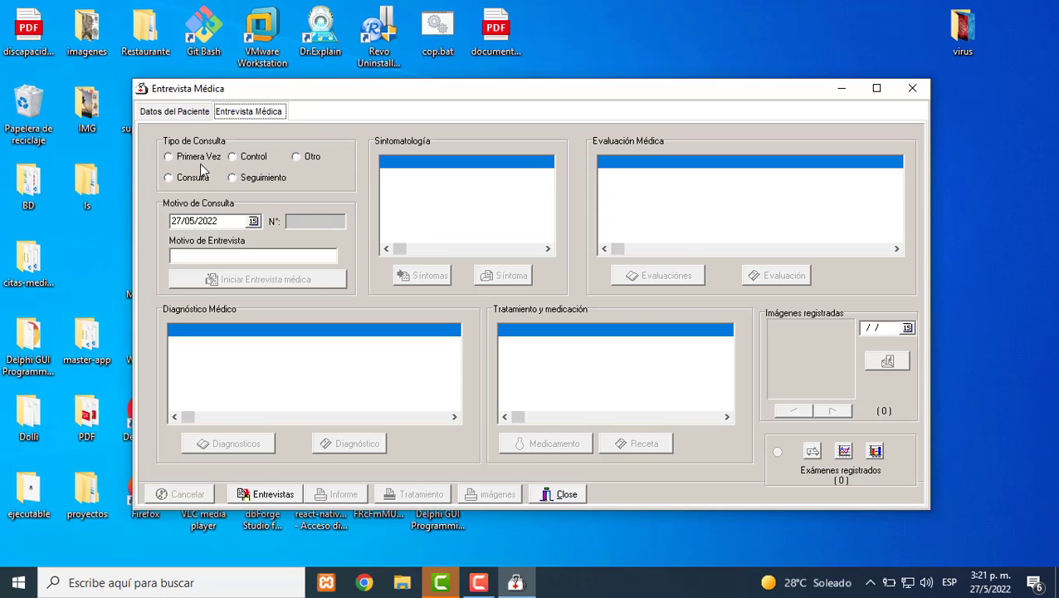
- Start a medical interview of type Primera Vez with the reason "Dolores Múltiples"
click(178, 159)
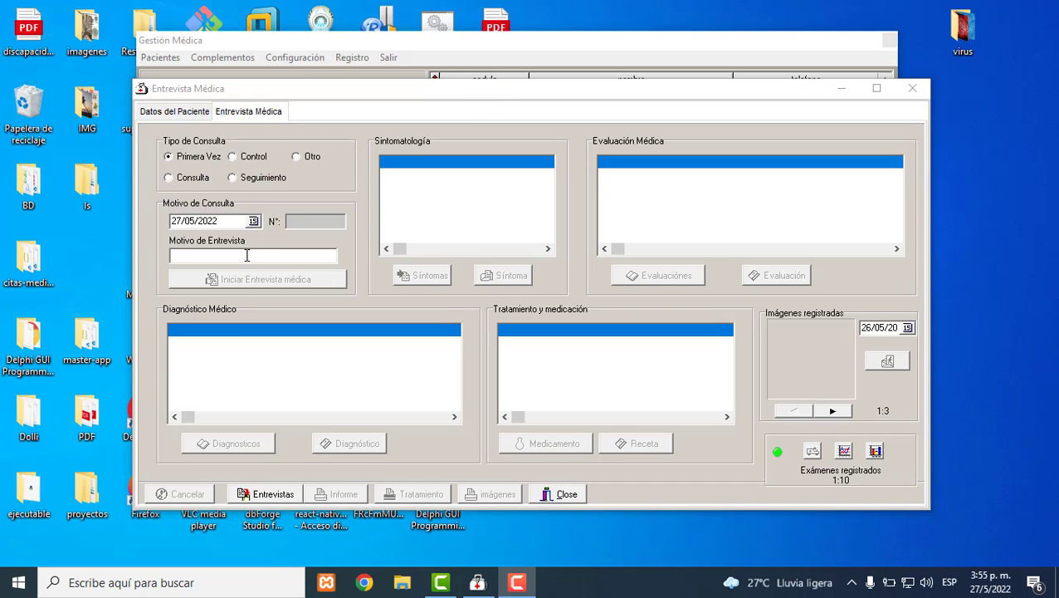
click(221, 257)
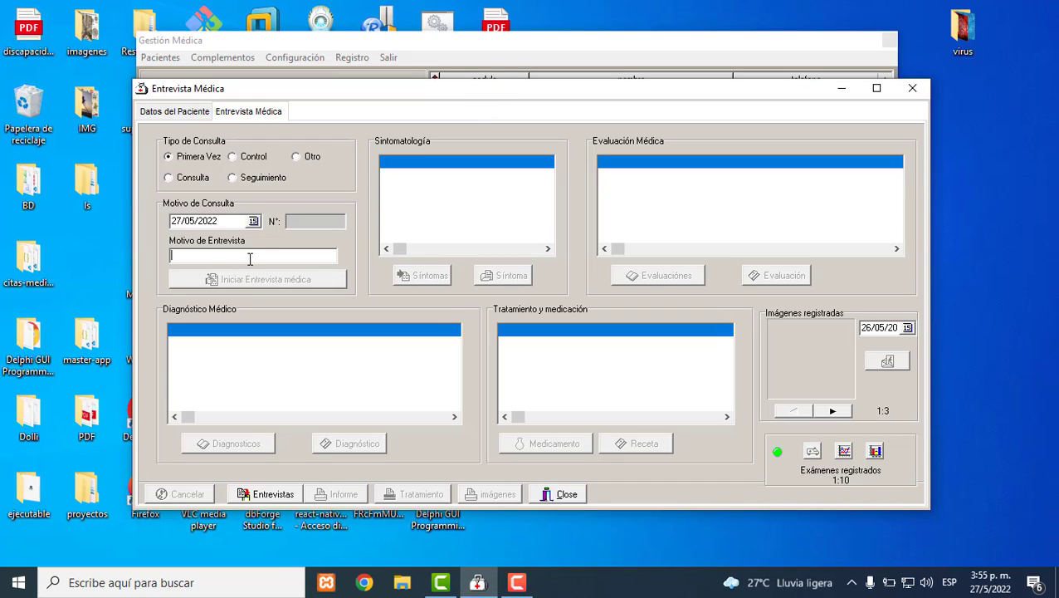
text(Dolores Múltiples)
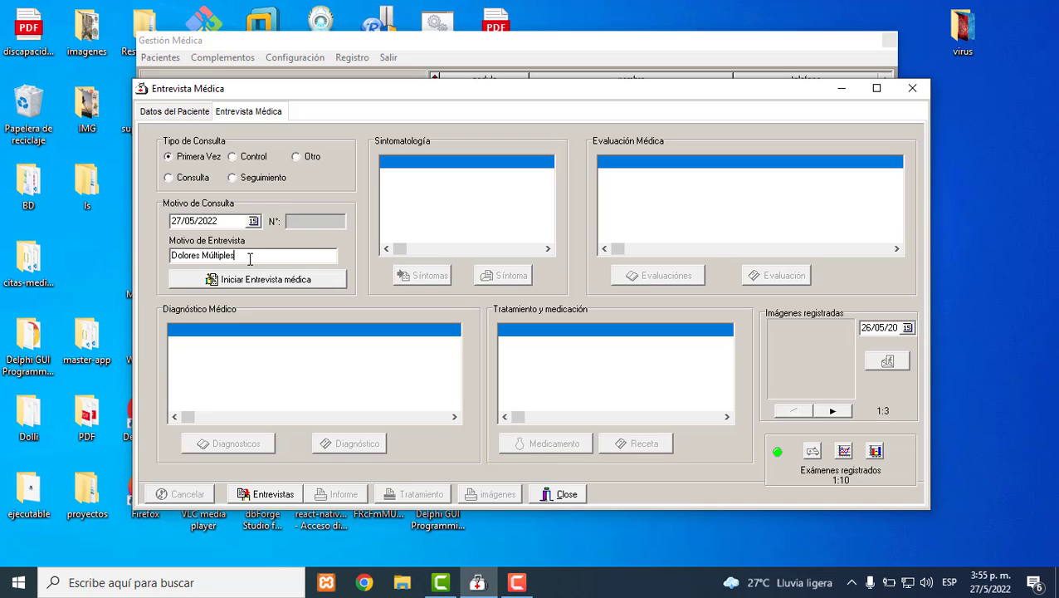
click(282, 279)
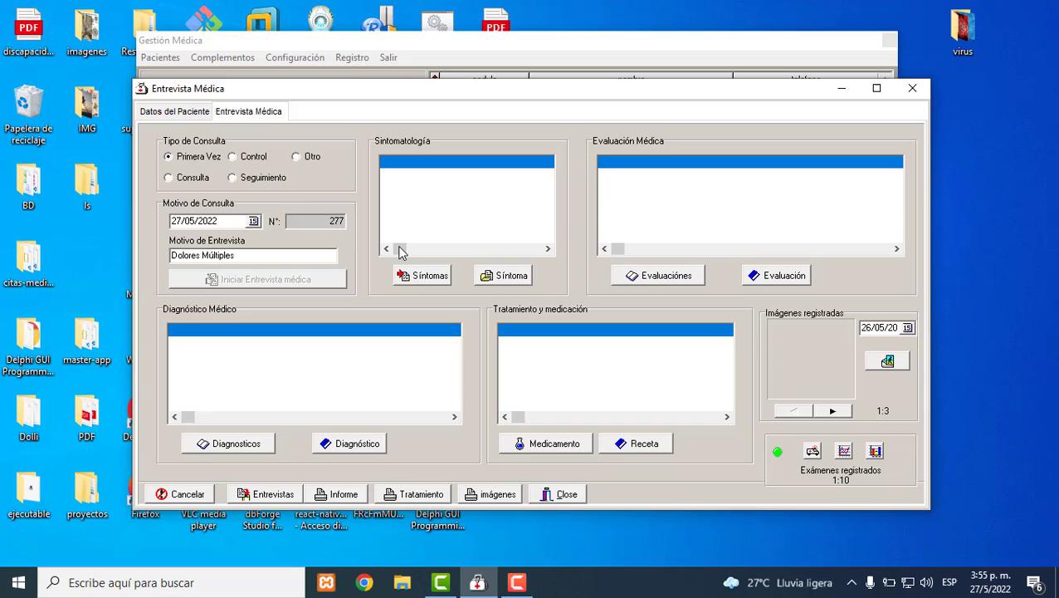
- Attach the symptoms Dolor de Cabez, Fiebre alta, Malestar éstomacal, dolor abdominal and Insomnio to the interview's symptomatology
click(432, 275)
click(421, 215)
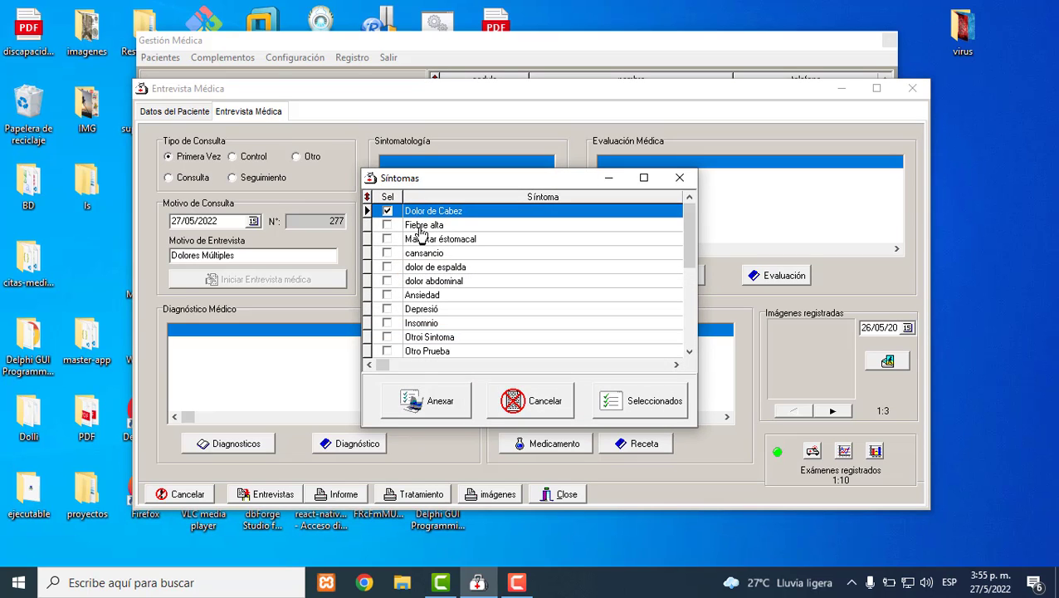
click(421, 226)
click(421, 240)
click(417, 282)
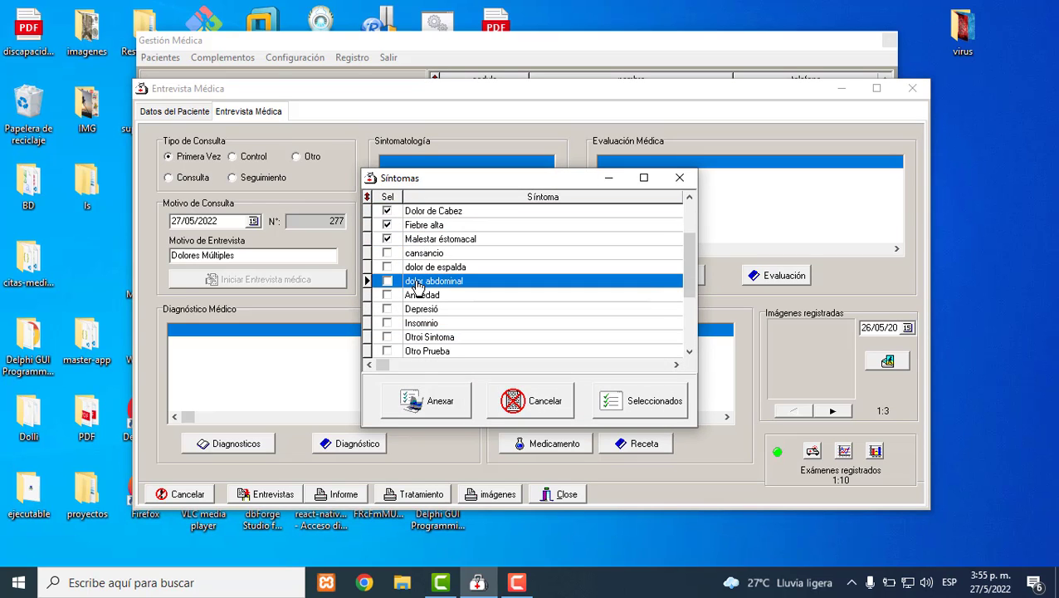
click(417, 324)
click(438, 392)
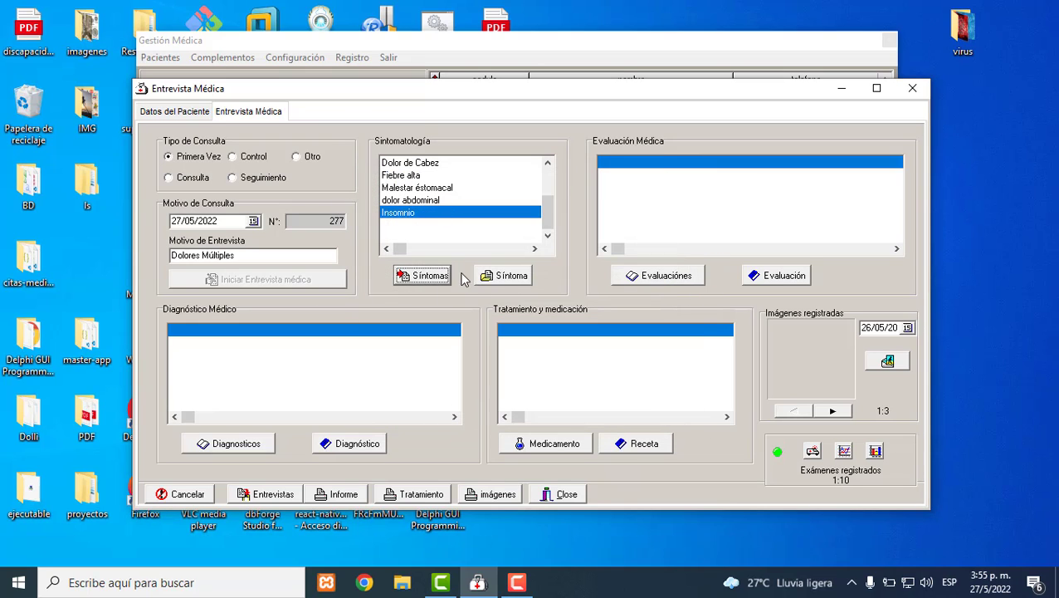
- Add the new symptom "Presenta nauseas" to the interview and check it in the symptom catalogue
click(512, 279)
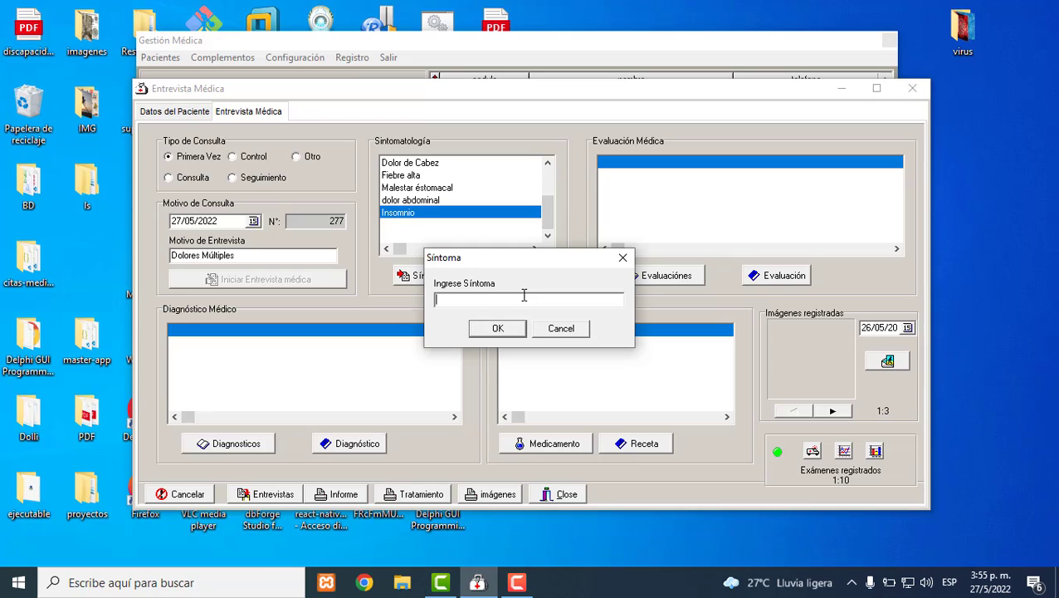
text(resenta nauseas)
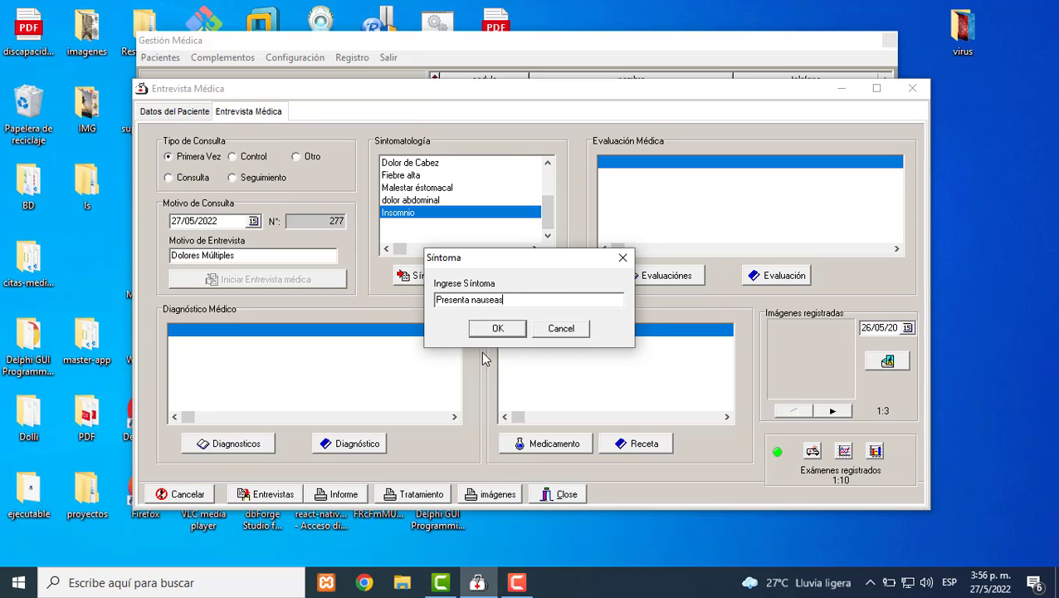
click(498, 328)
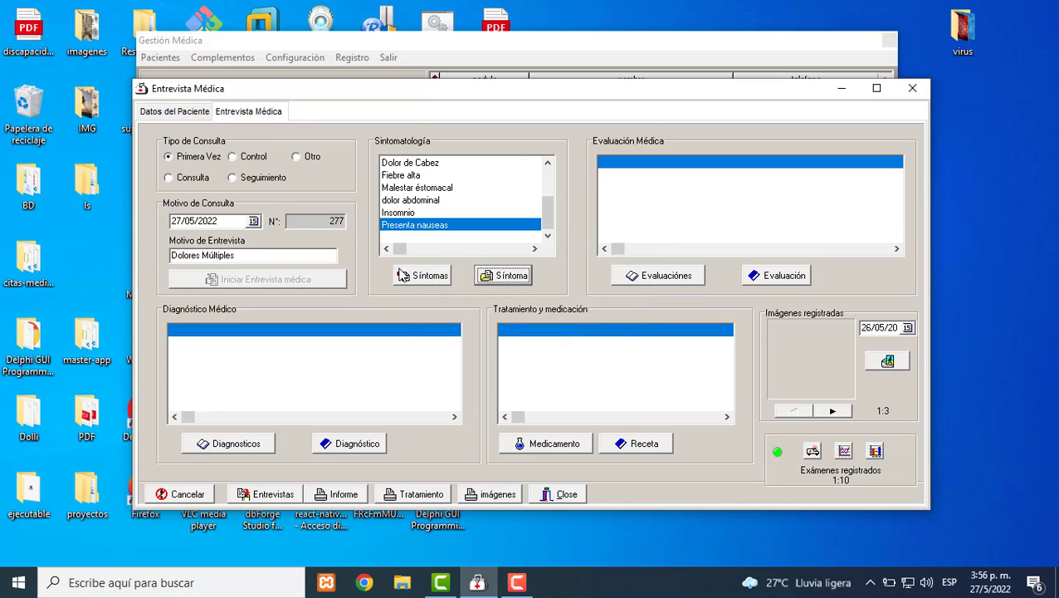
click(424, 281)
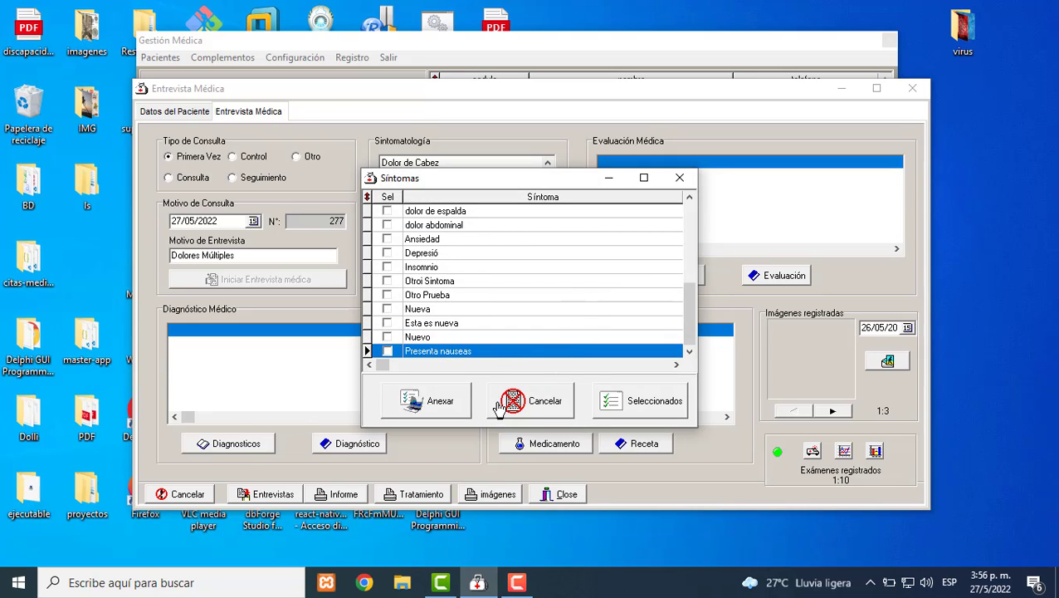
click(529, 402)
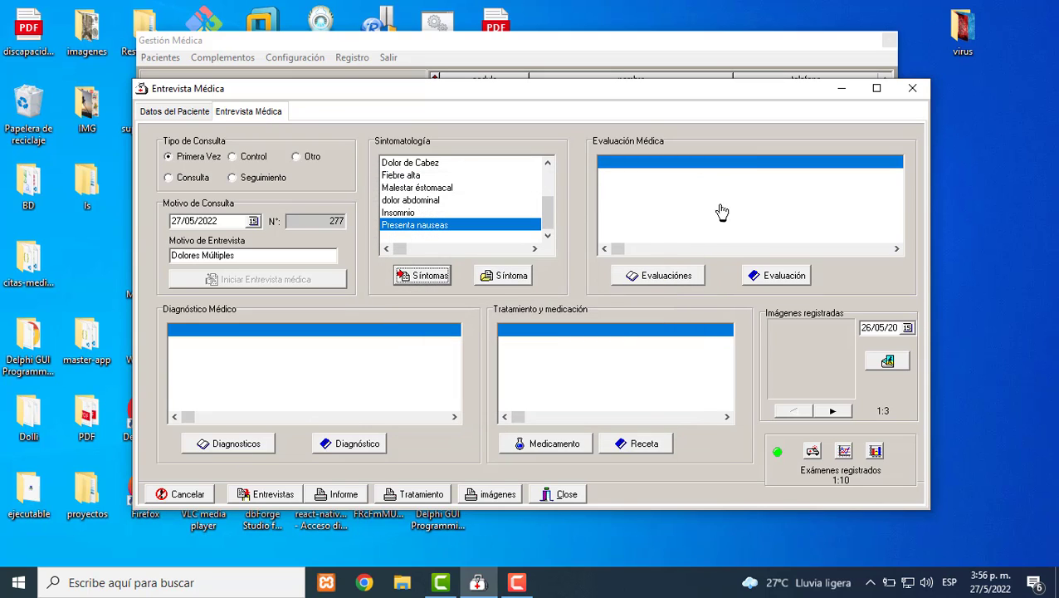
- Attach the Homdialisis, both Angiología and the Sin Categoria vocabulary entries to the medical evaluation, and add the custom entry "Nueva Evaluación"
click(667, 278)
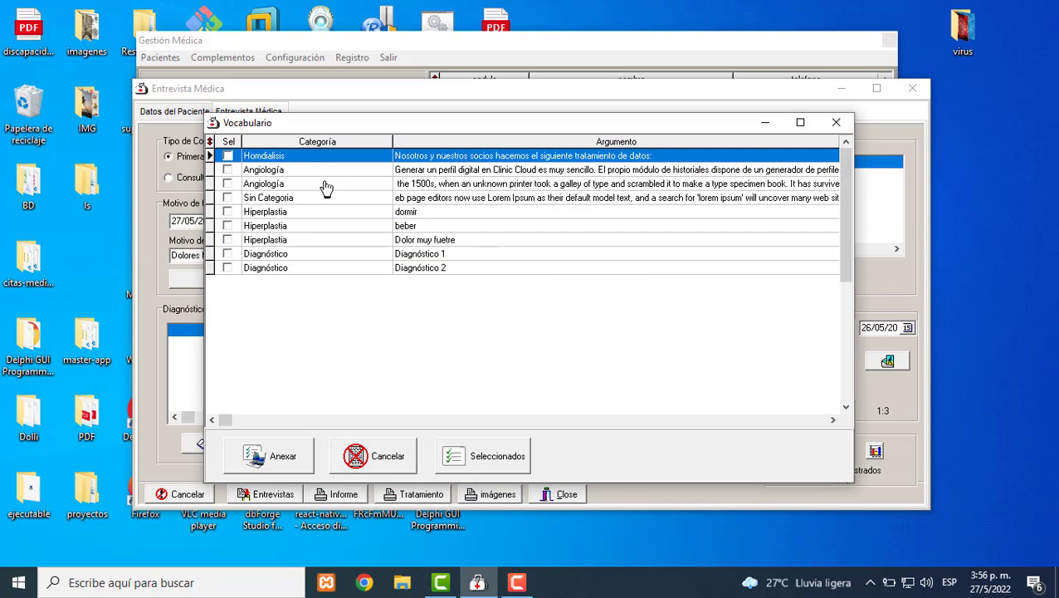
click(291, 199)
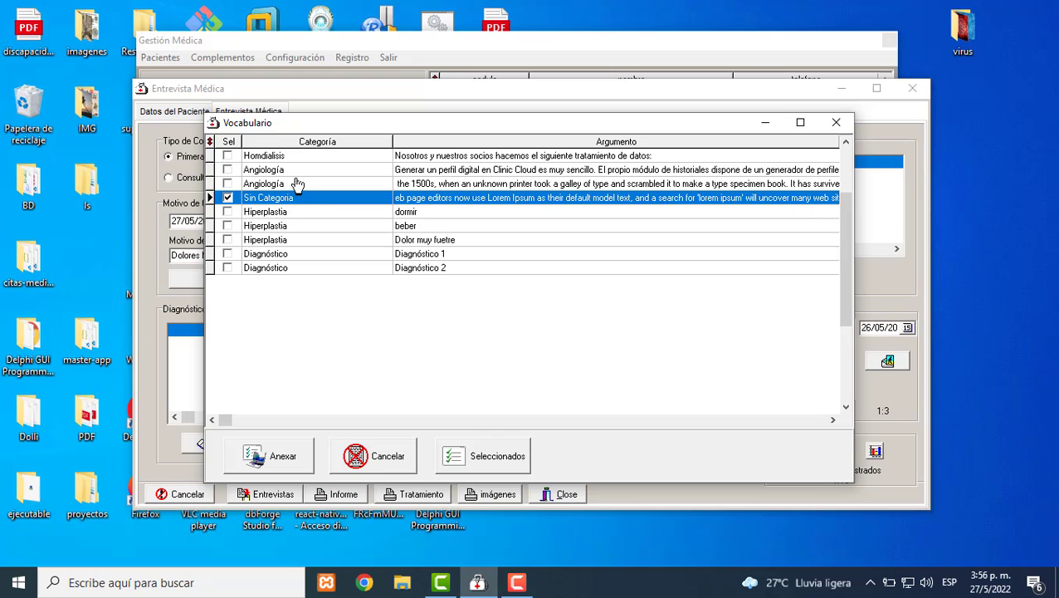
click(293, 184)
click(301, 170)
click(301, 157)
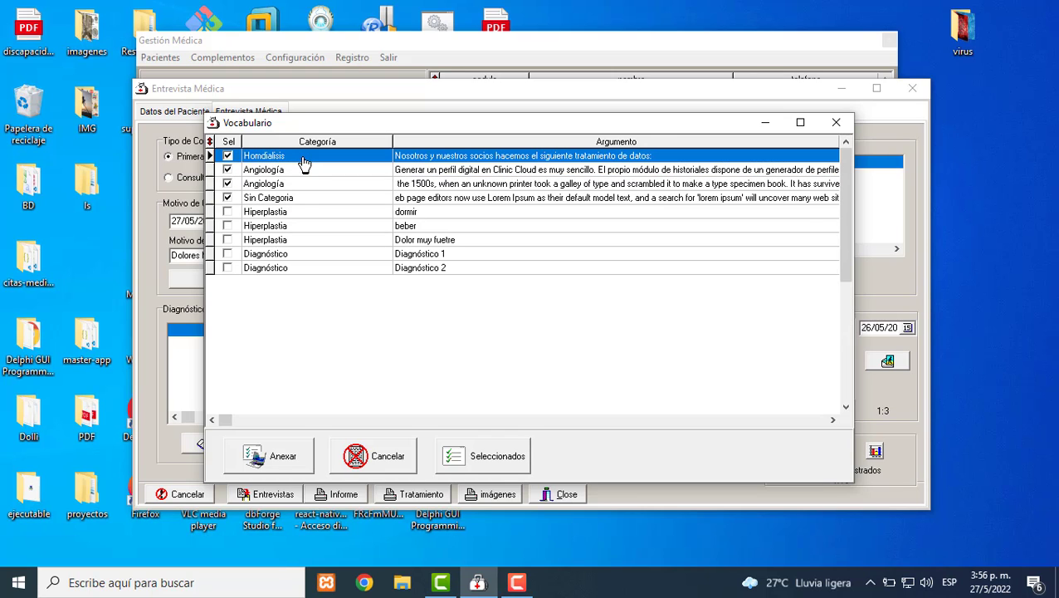
click(278, 462)
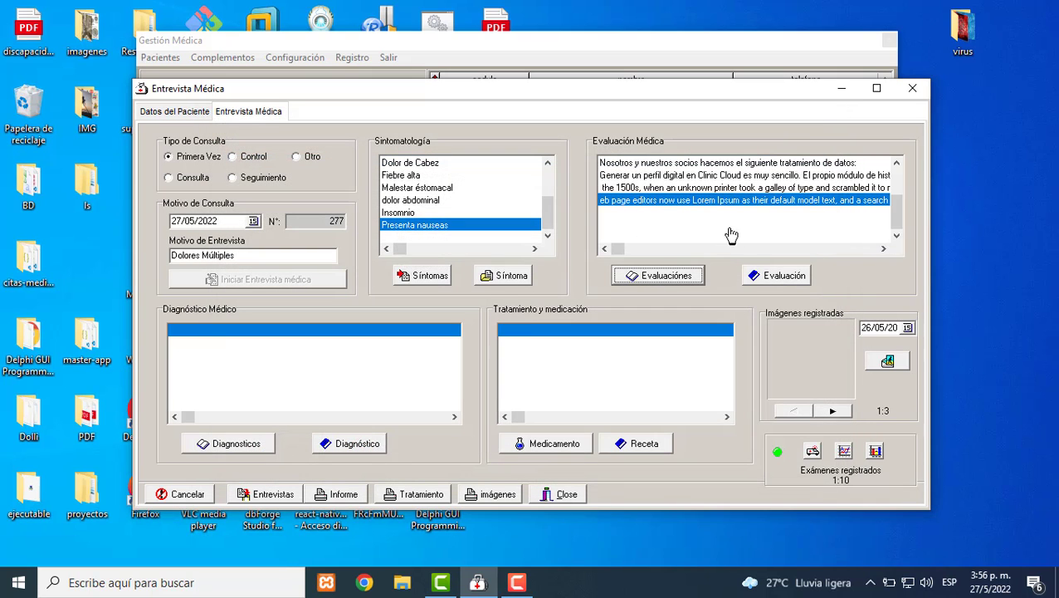
click(757, 276)
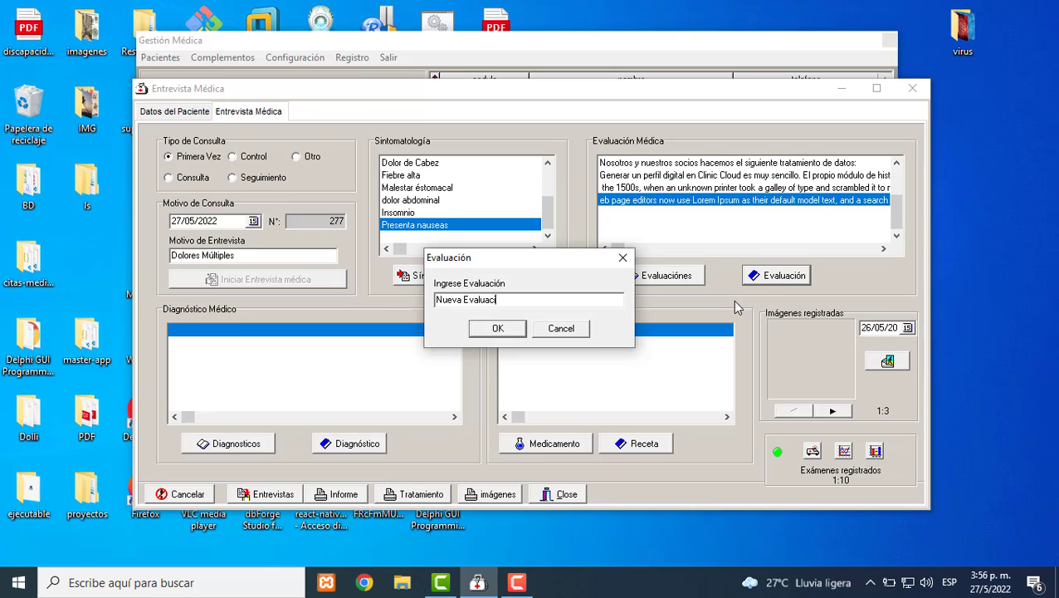
click(498, 328)
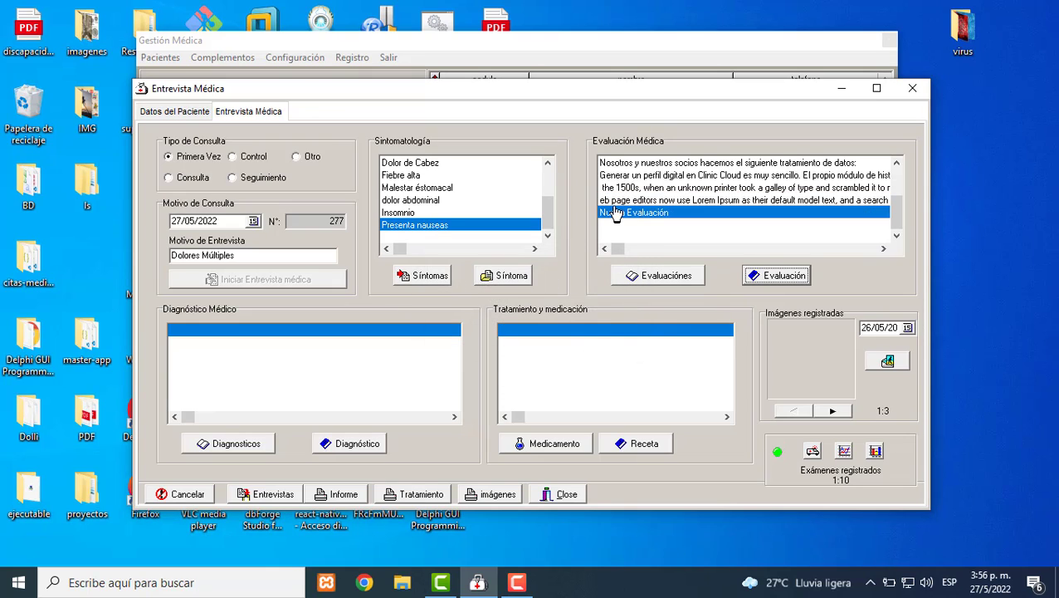
- Attach Diagnóstico 1, Diagnóstico 2 and the Angiología entry beginning "the 1500s" to the medical diagnosis
click(233, 443)
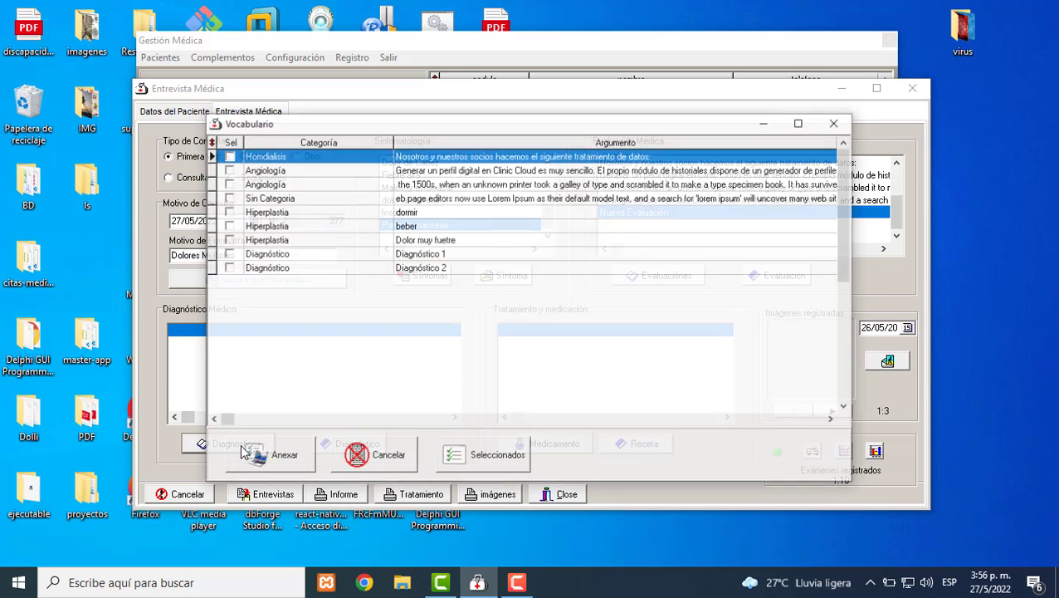
click(230, 254)
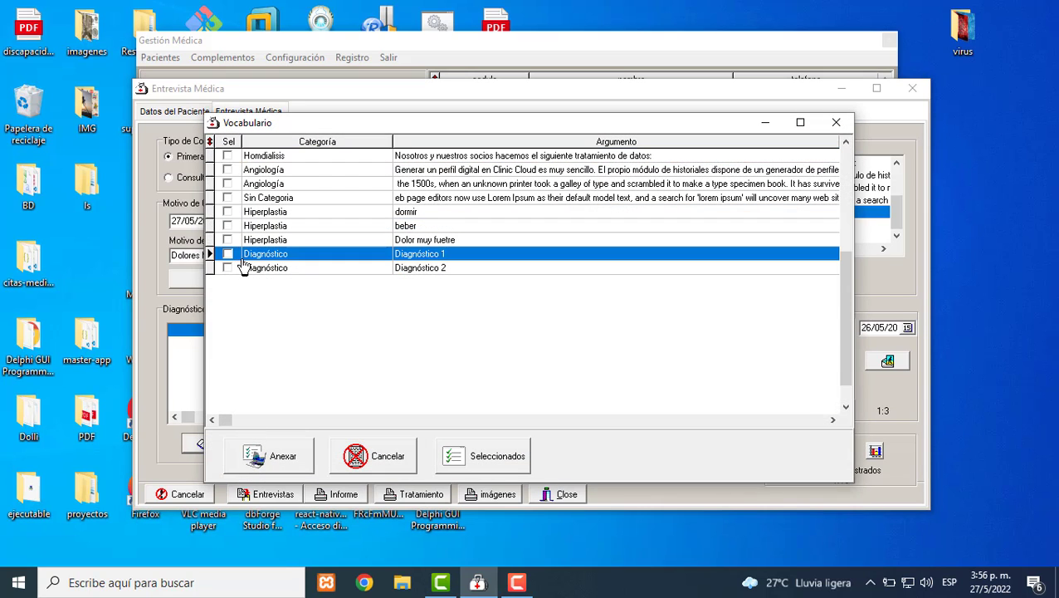
click(266, 271)
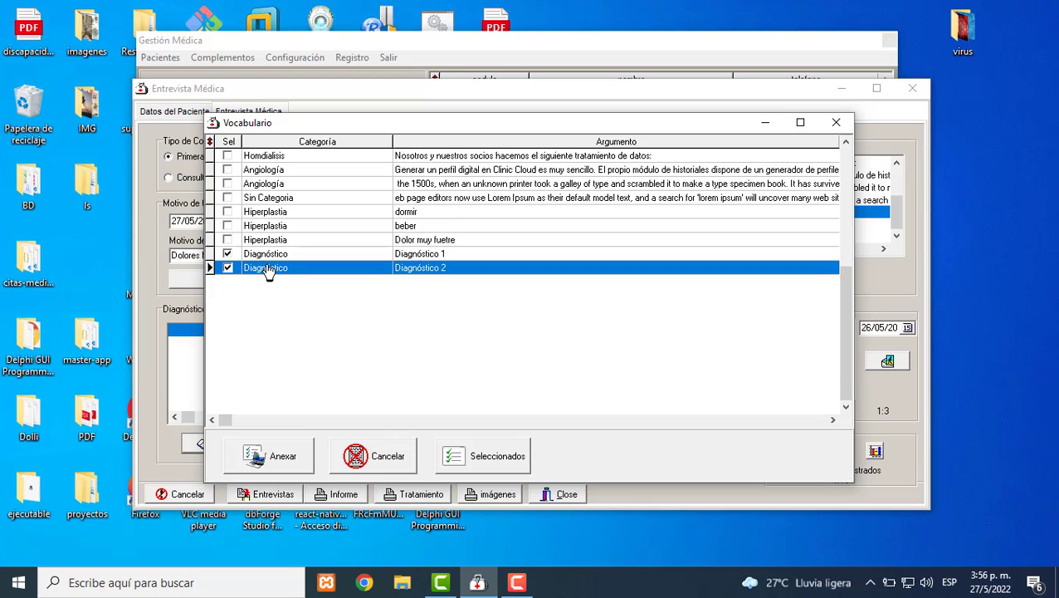
click(279, 462)
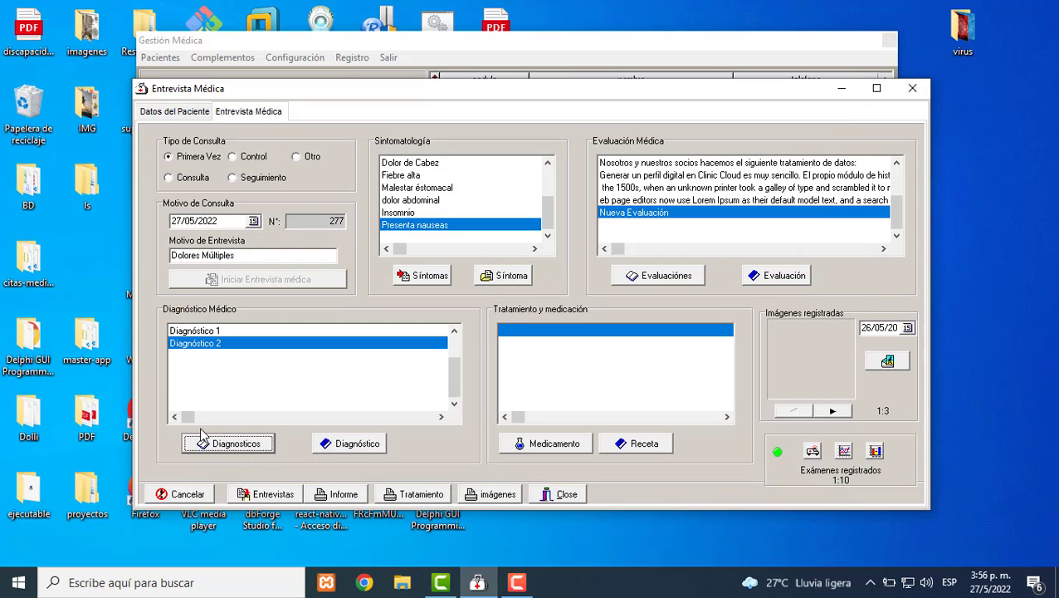
click(226, 446)
click(449, 184)
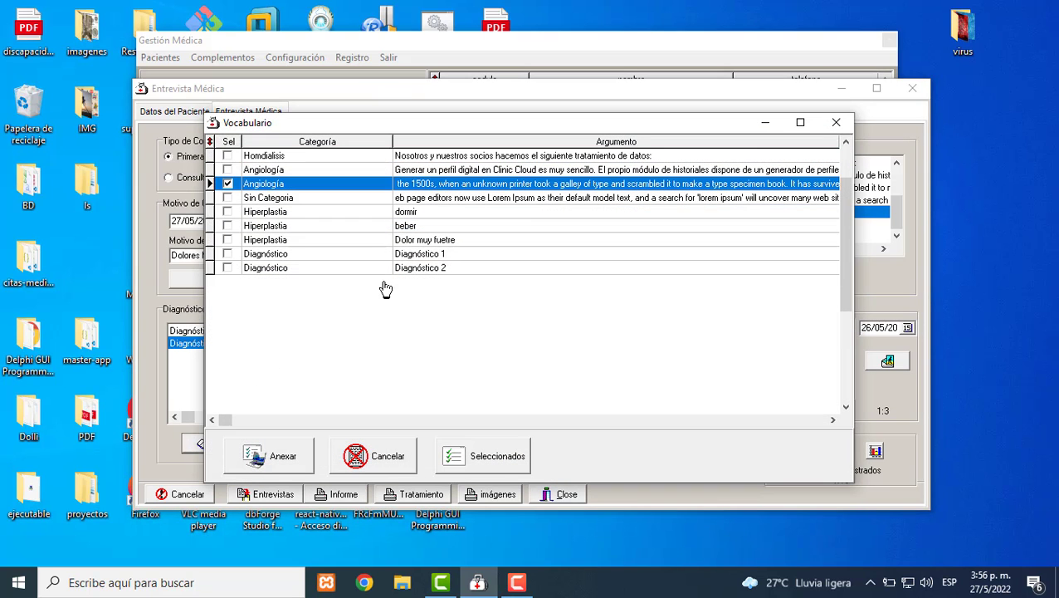
click(286, 461)
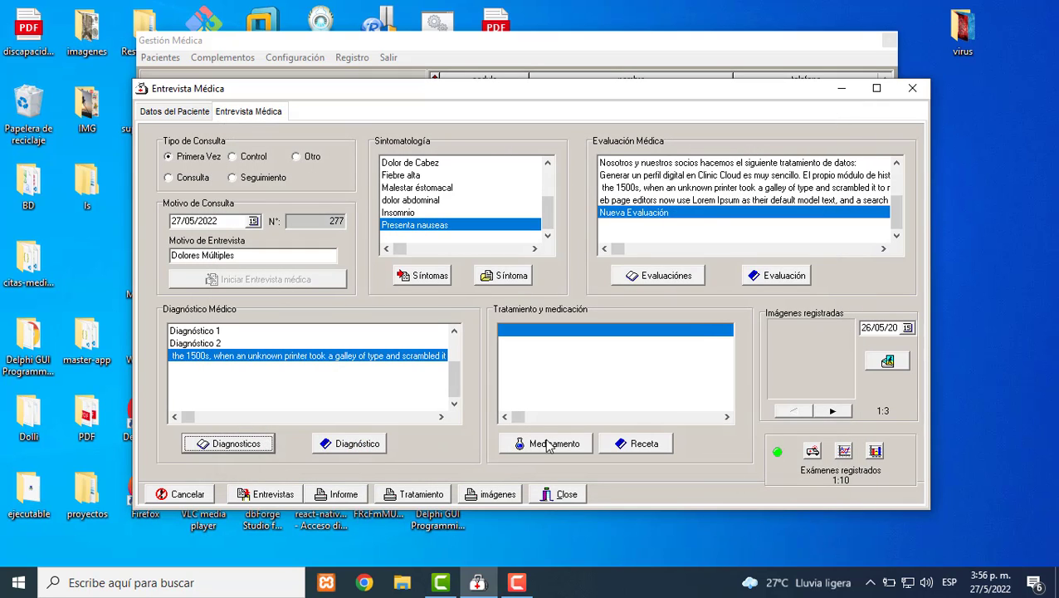
- Add penicilina to the treatment with frequency cada 6 horas-4 veces al día, dose "Dos Cuacharadas", a duration in days and psicologia "En ayuna"
click(548, 444)
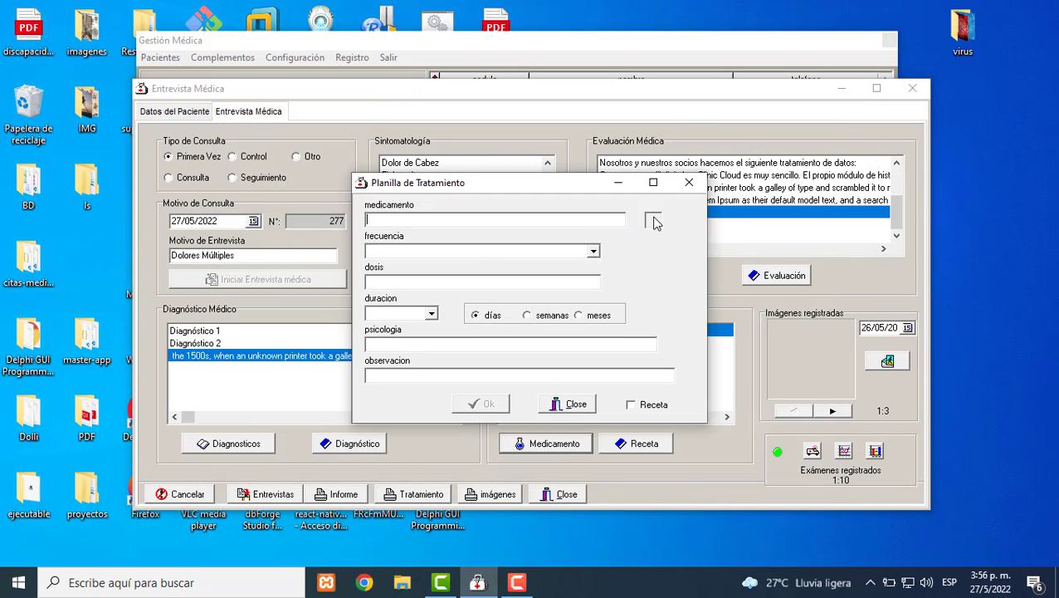
click(649, 221)
click(425, 458)
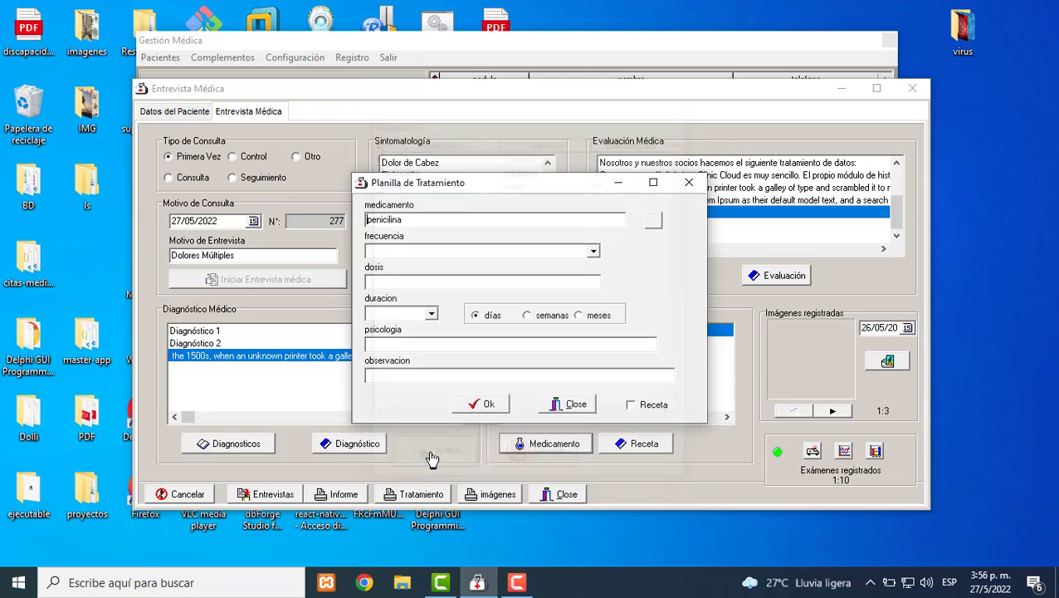
click(593, 251)
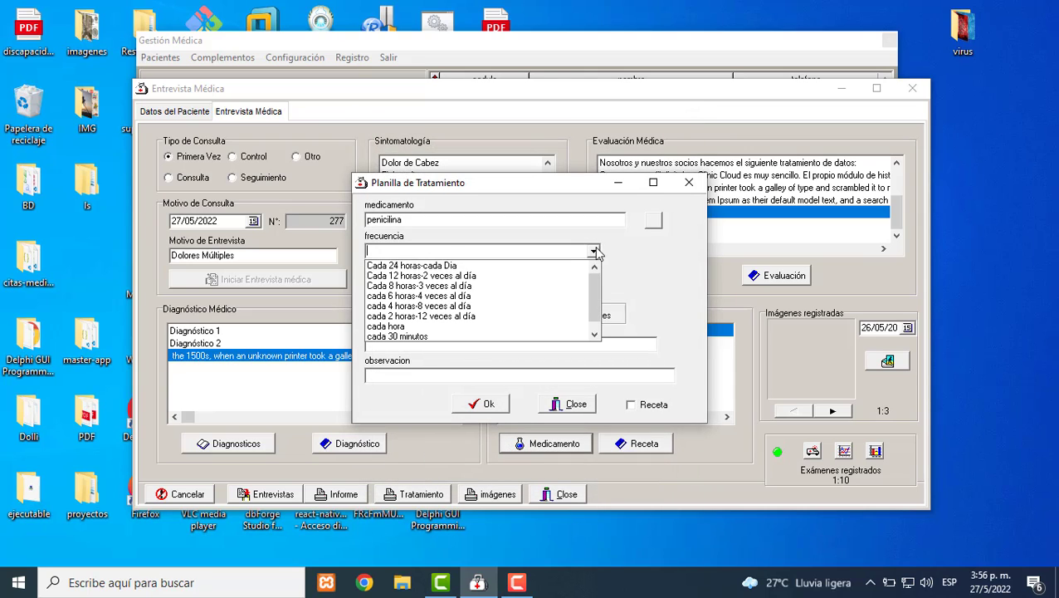
click(480, 301)
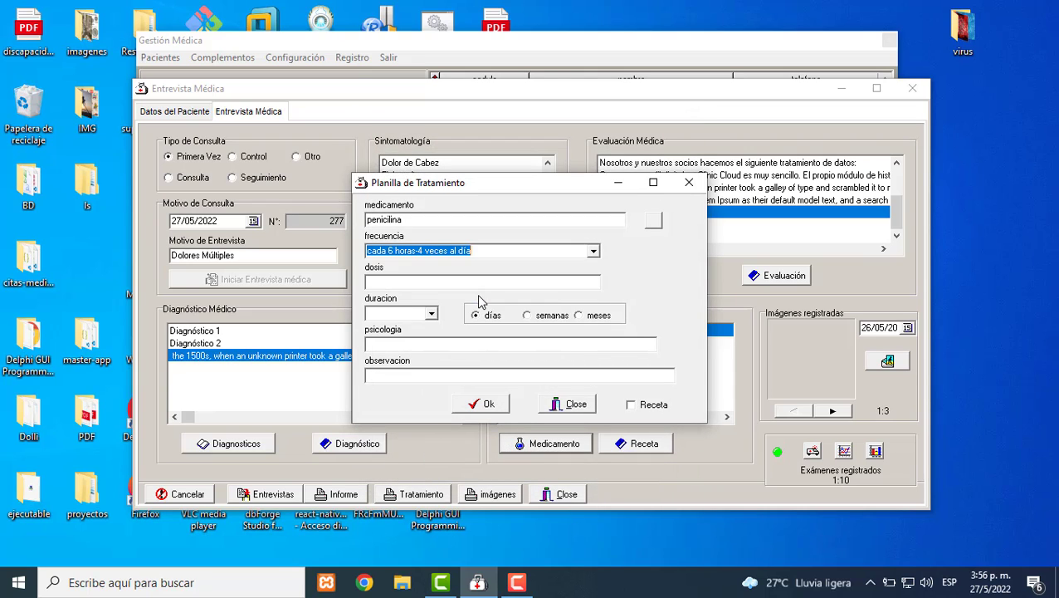
click(425, 283)
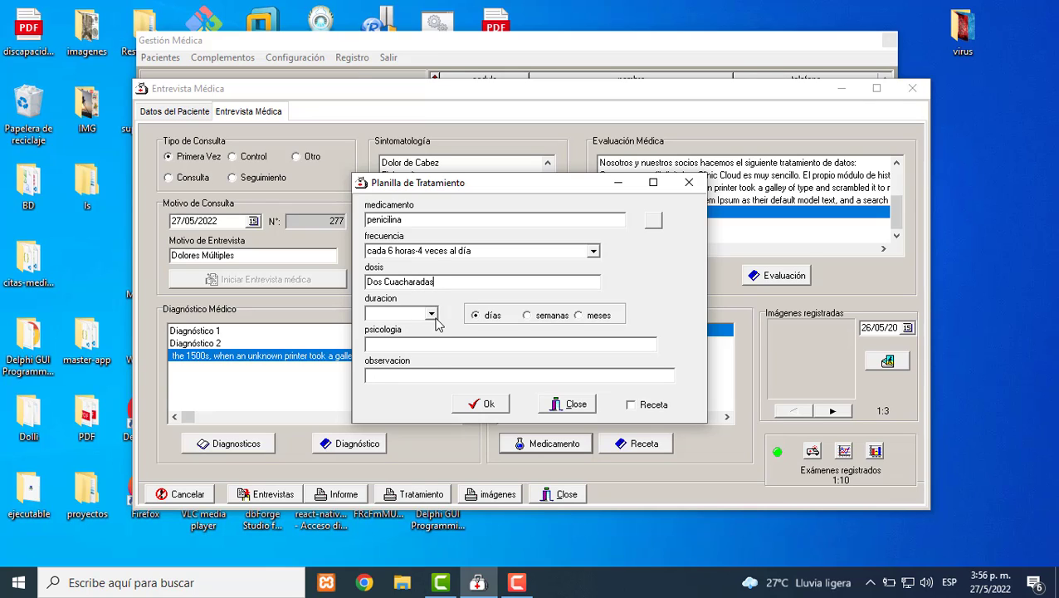
click(431, 314)
click(371, 379)
click(389, 341)
click(498, 404)
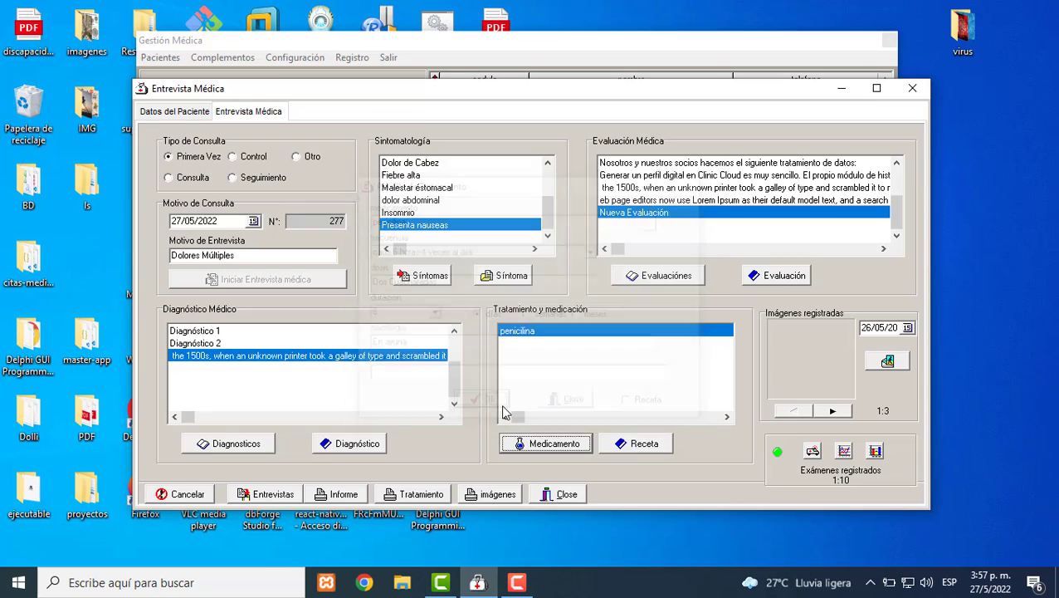
- Start another treatment entry for ampicilina with frequency "cada 2 horas-12 veces al día"
click(544, 444)
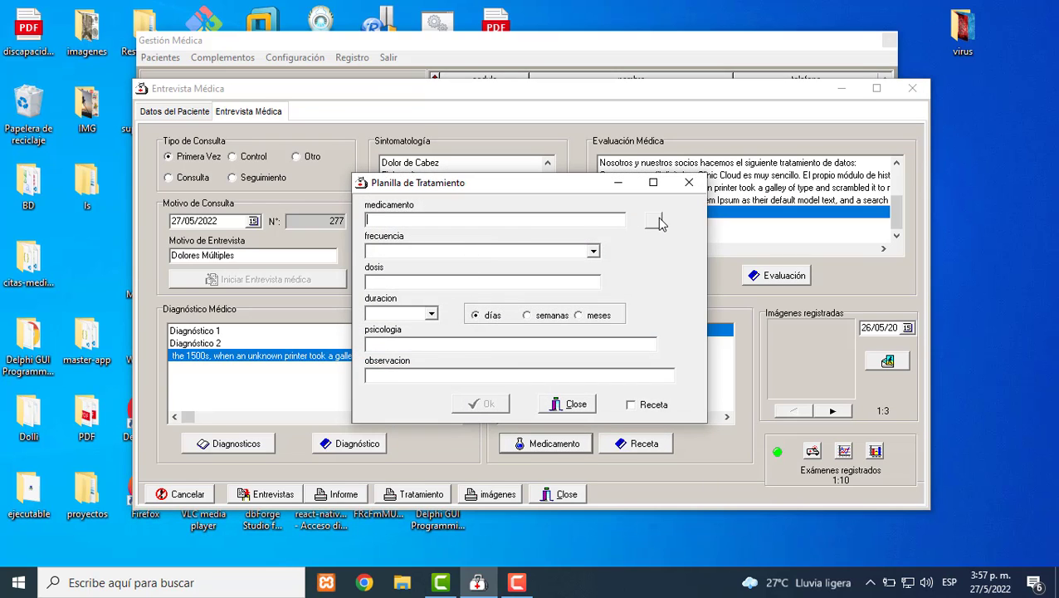
click(654, 220)
click(434, 168)
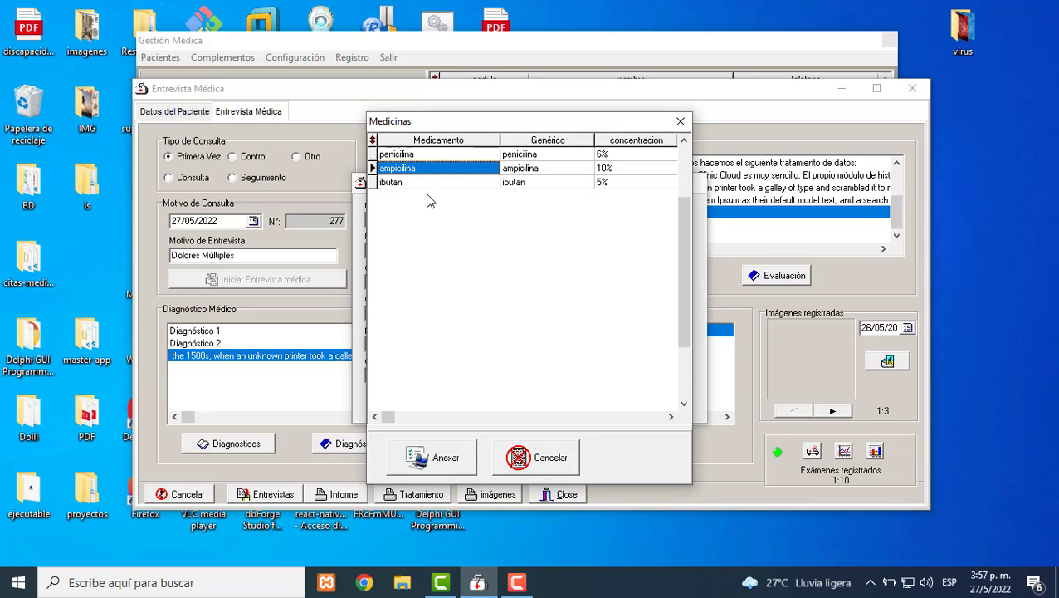
click(425, 456)
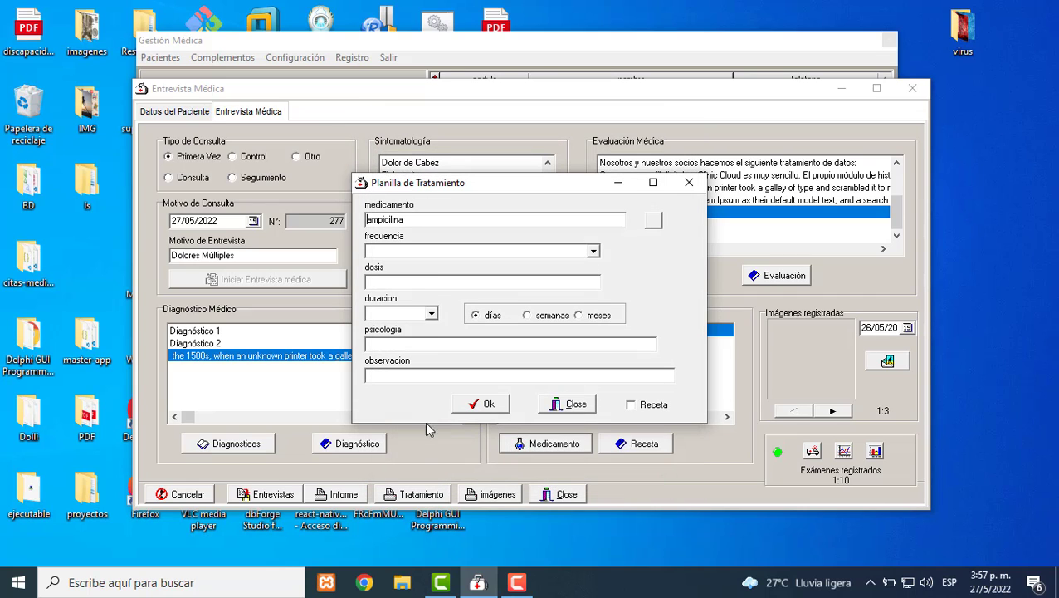
click(593, 251)
click(493, 321)
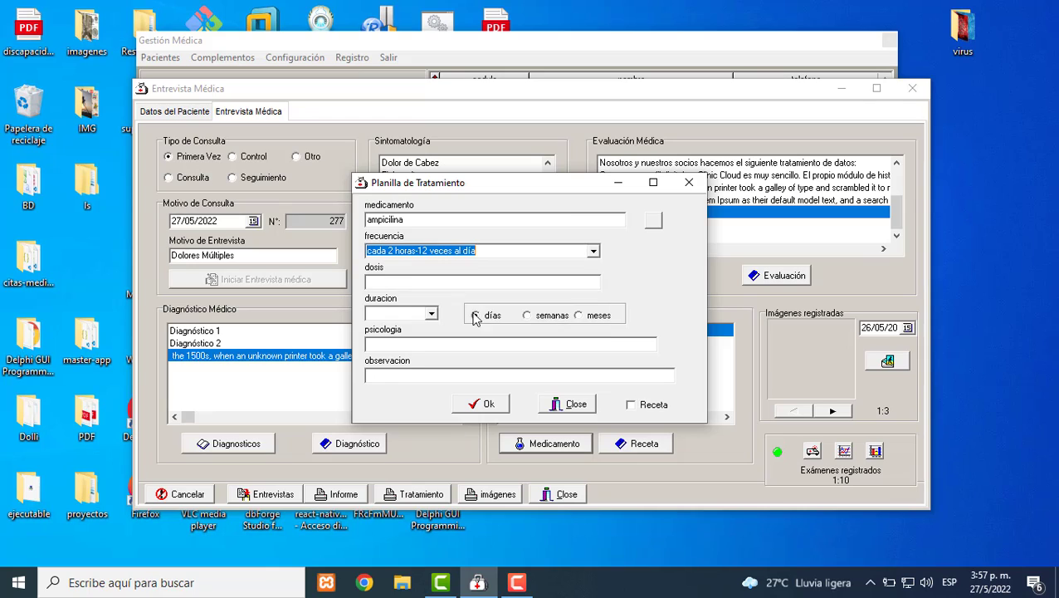
- Set ampicilina's dose to "una pastilla" and its duration to 4 semanas, fill in psicologia and add it to the treatment
click(420, 285)
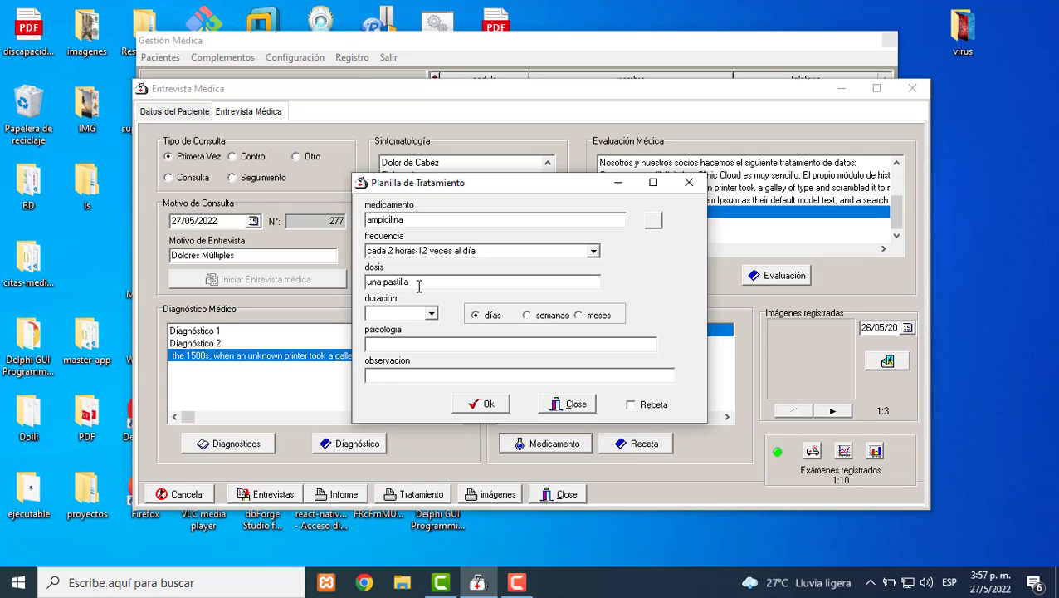
click(431, 314)
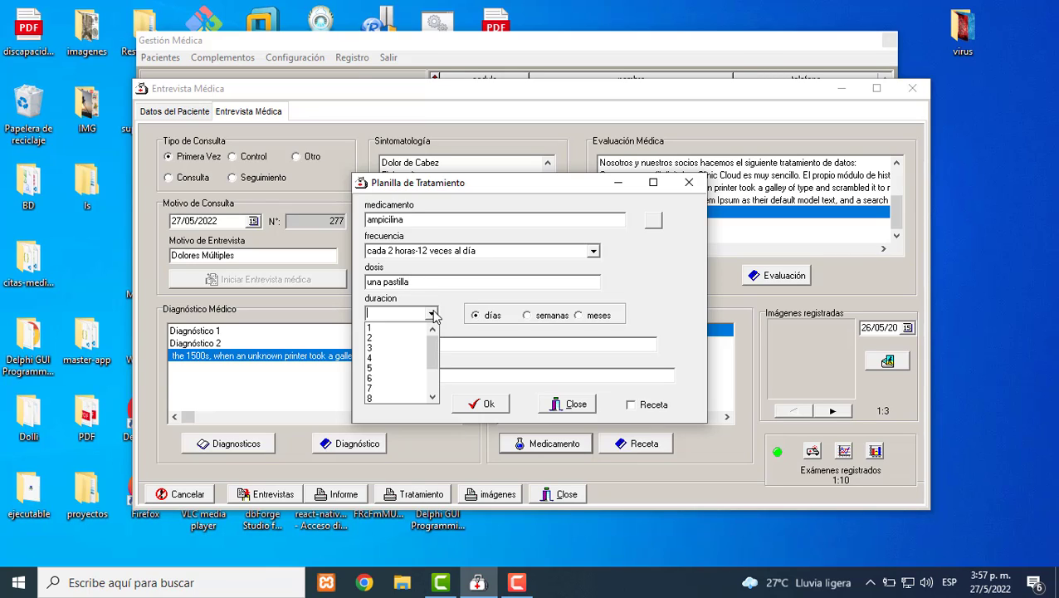
click(383, 358)
click(529, 316)
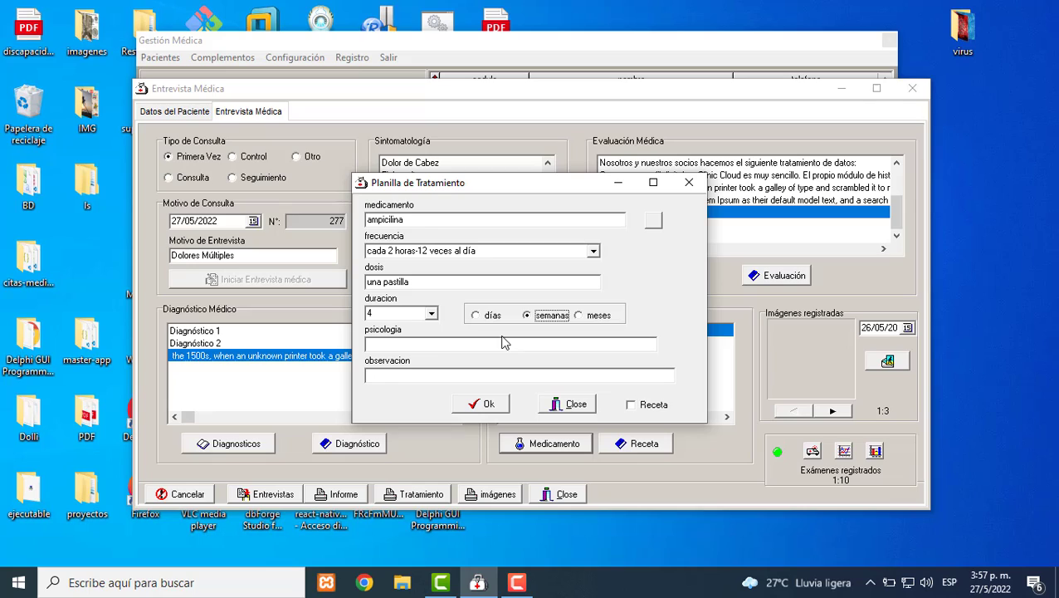
click(451, 346)
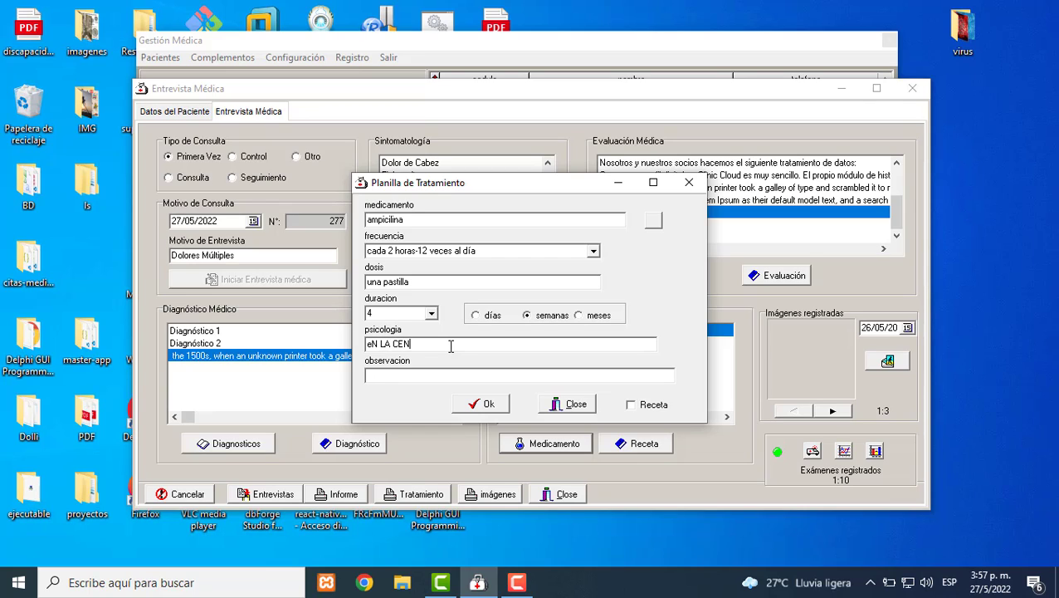
click(492, 406)
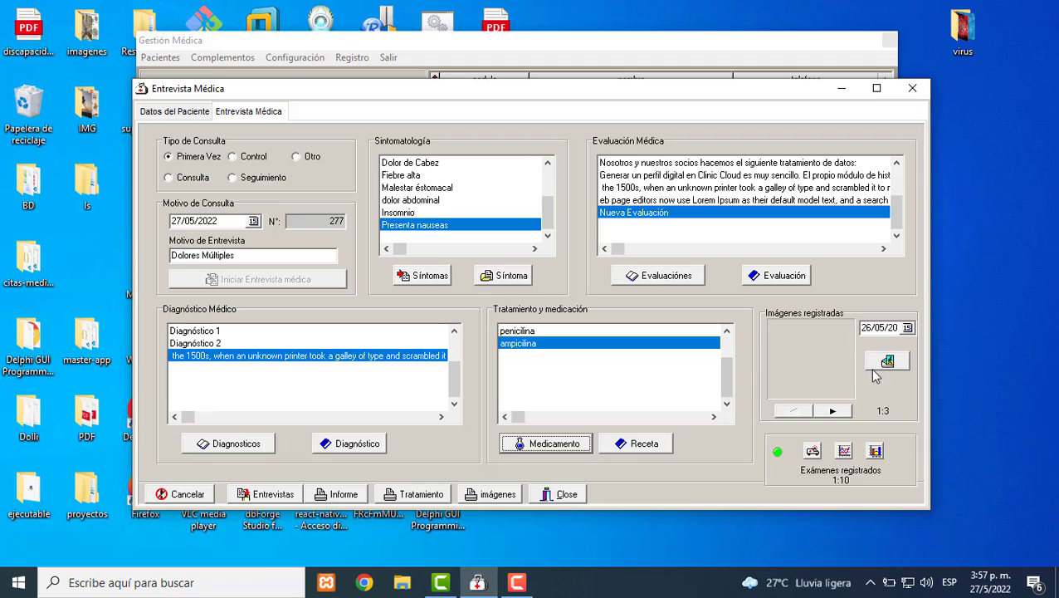
- Order laboratory exams for the patient from the list of laboratory profiles
click(813, 452)
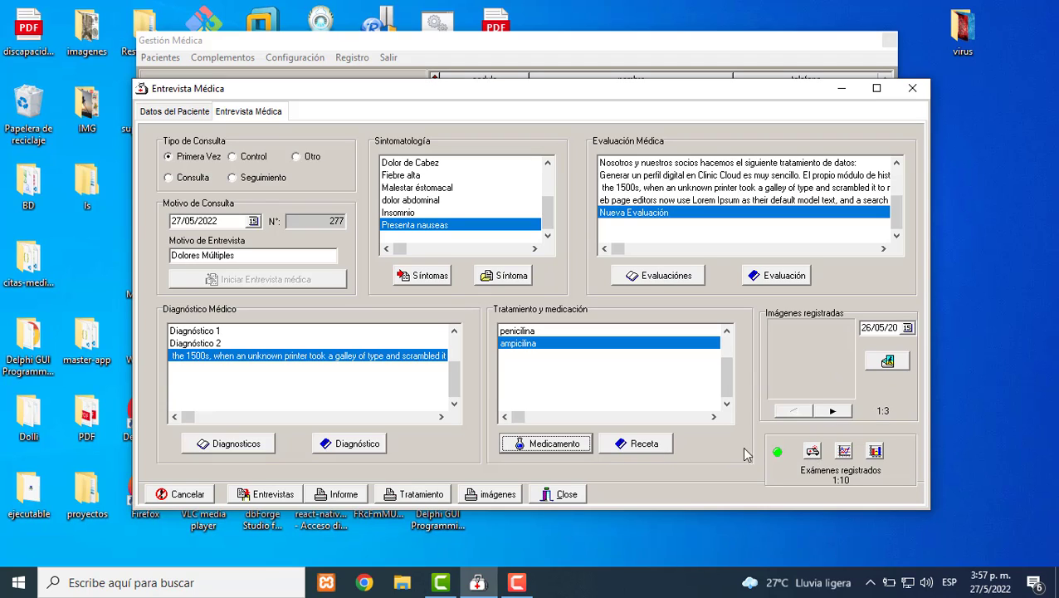
click(813, 455)
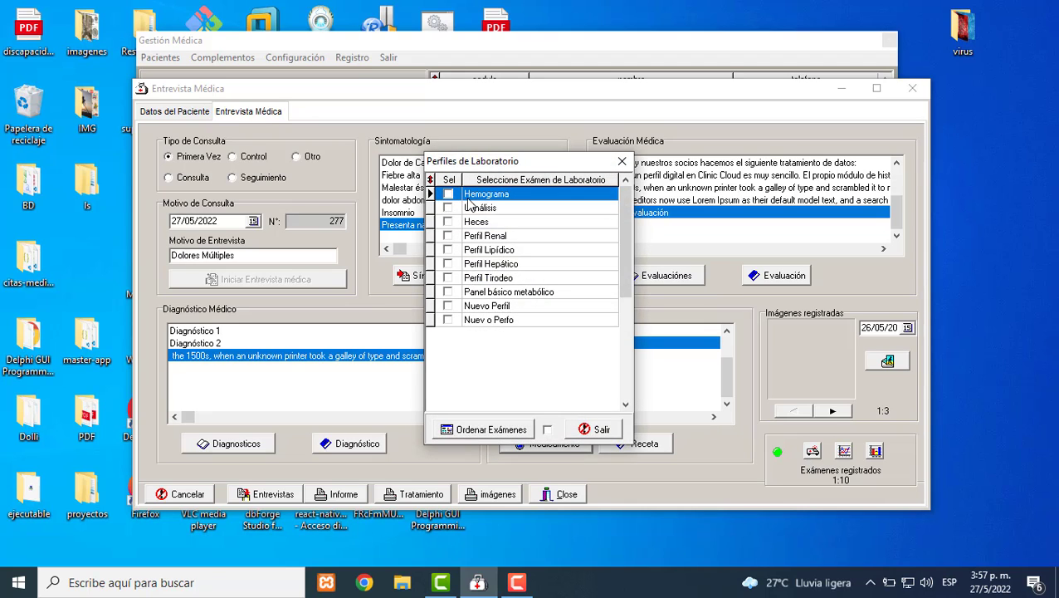
click(479, 430)
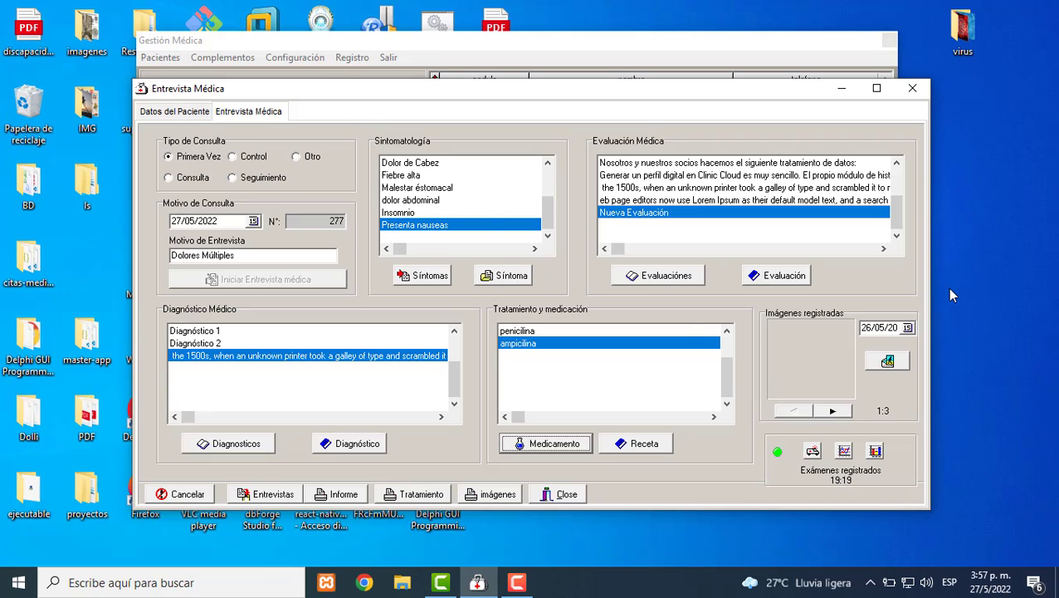
- Browse the patient's registered images and load the red virus picture imagen13142613 as a new image
click(834, 412)
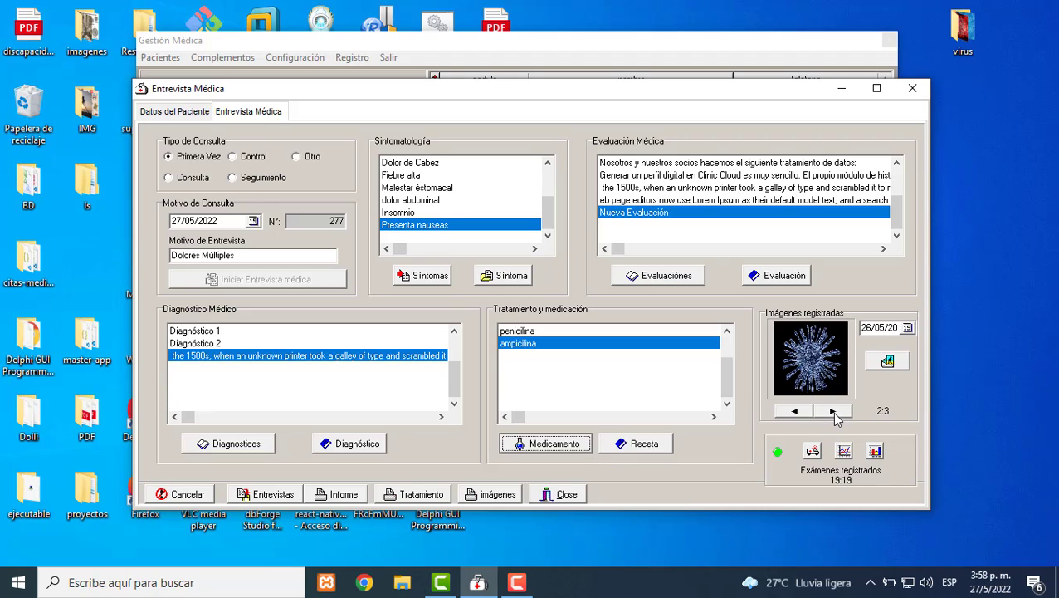
click(835, 413)
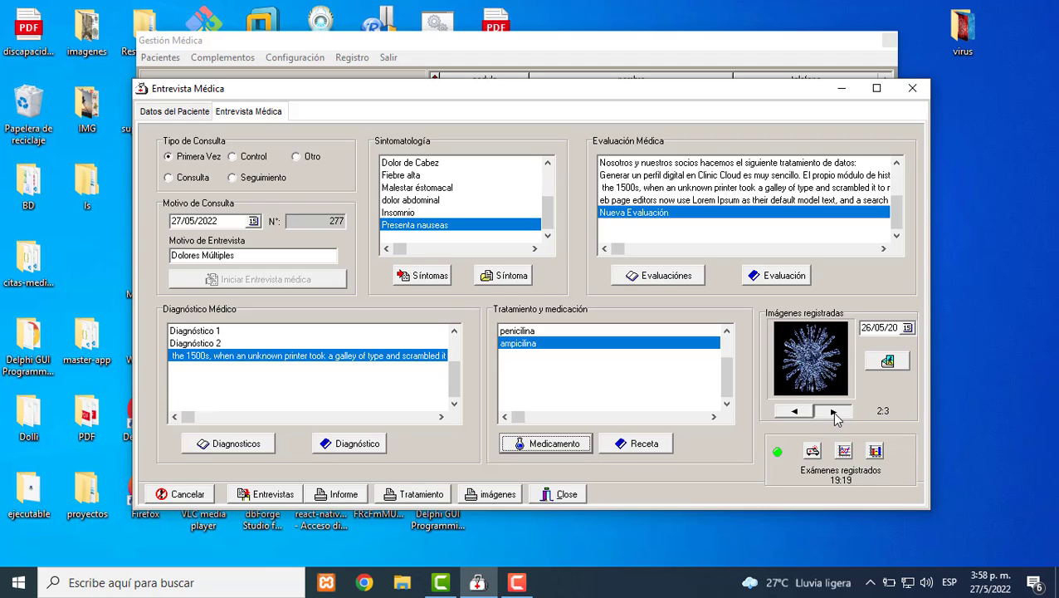
click(887, 360)
click(610, 146)
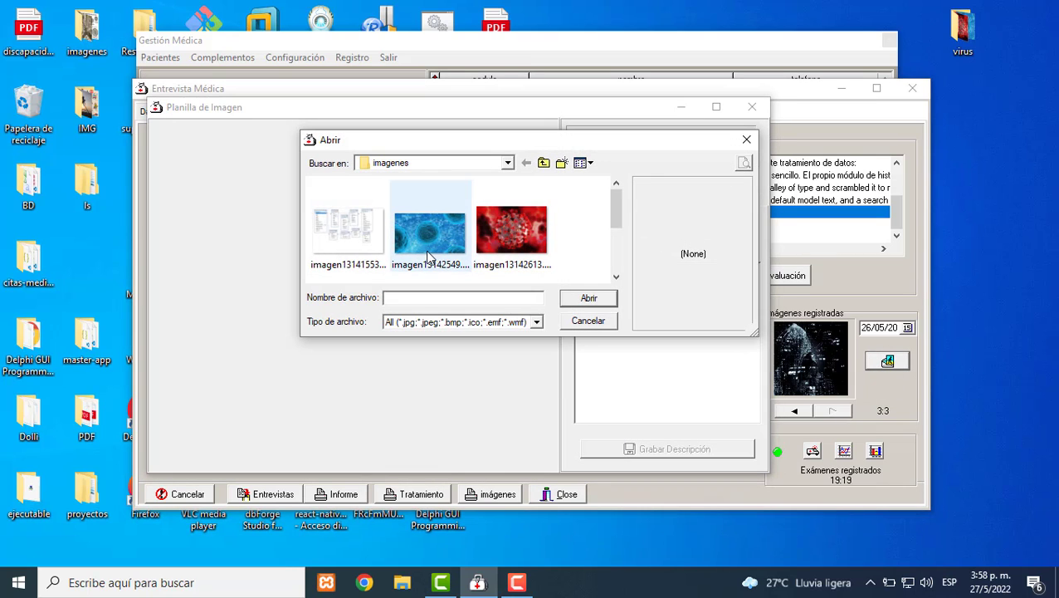
click(506, 253)
click(589, 299)
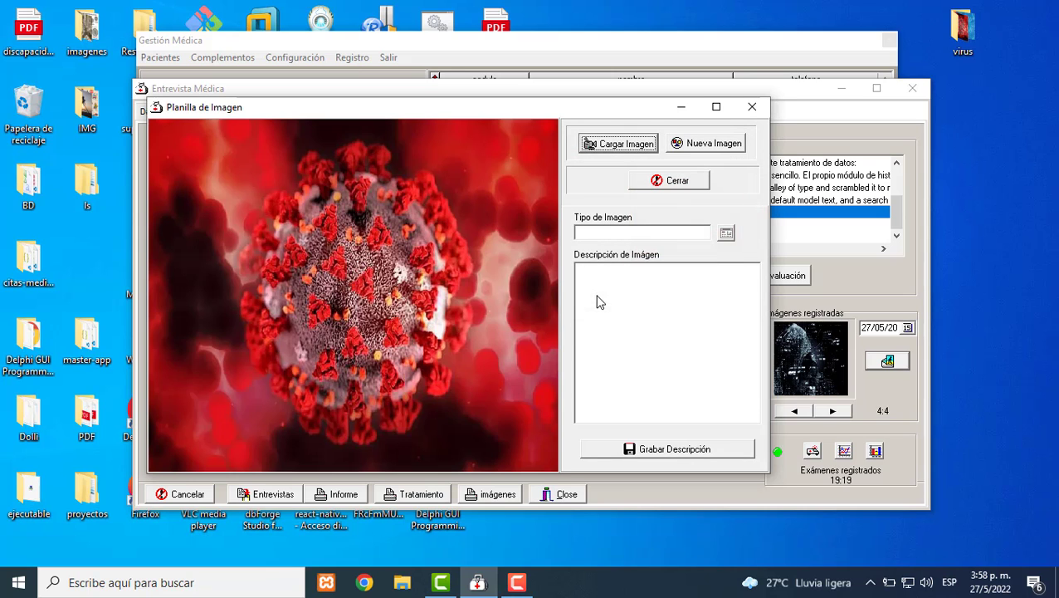
- Set the image type to "iMAGEN pATÓGENA", attach the Homdialisis and both Angiología vocabulary entries as its description, and save it
click(606, 231)
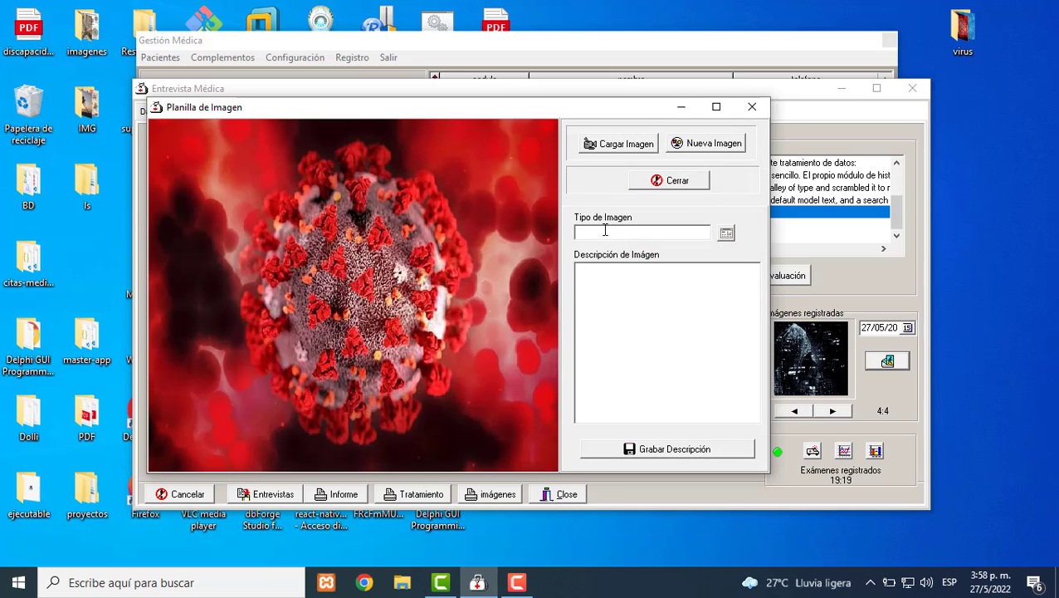
text(iMAGEN pATÓGENA)
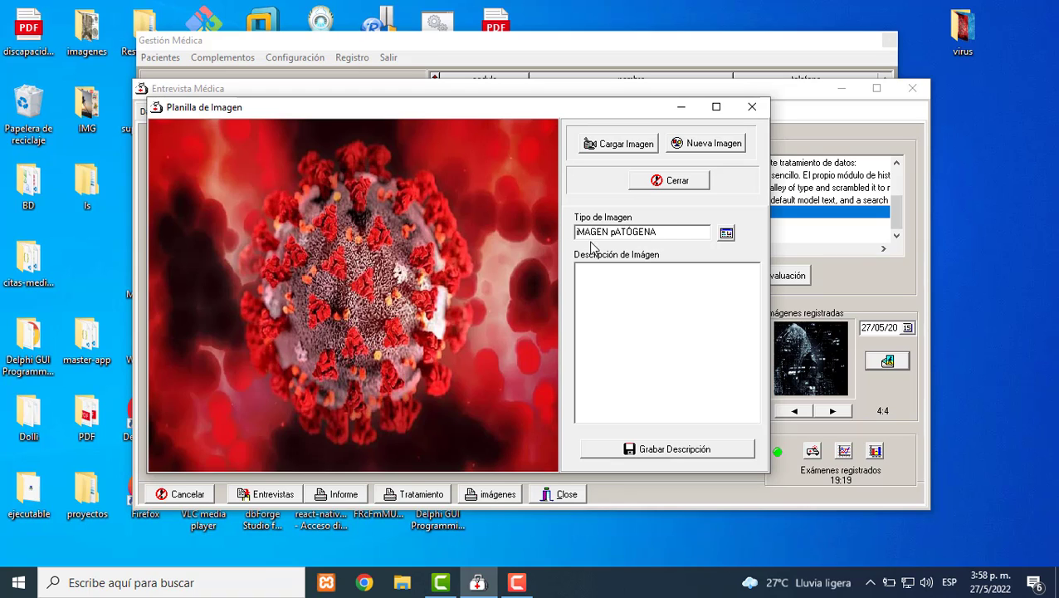
click(727, 235)
click(516, 185)
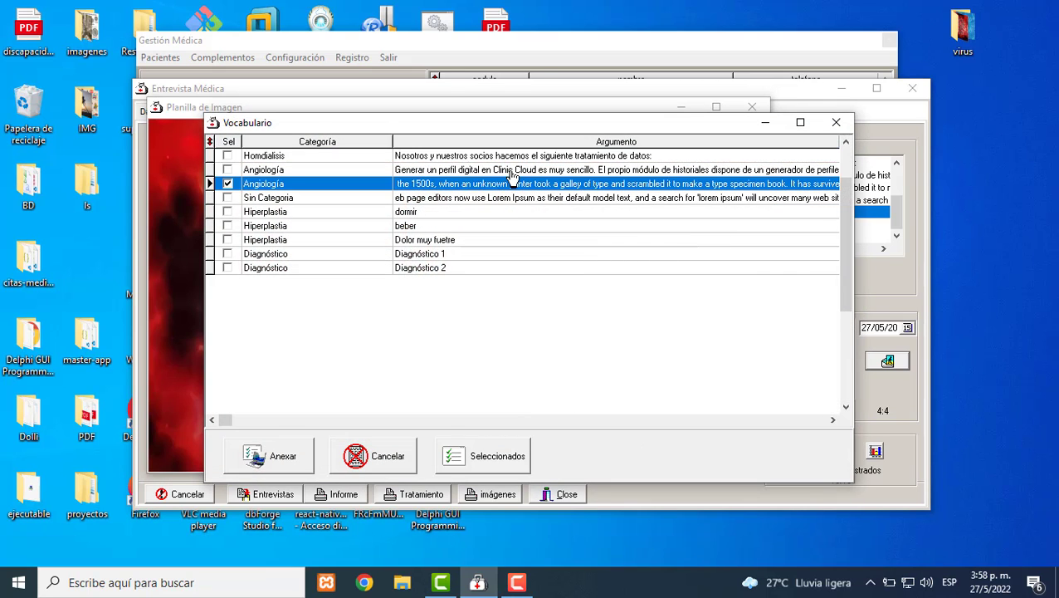
click(515, 170)
click(524, 156)
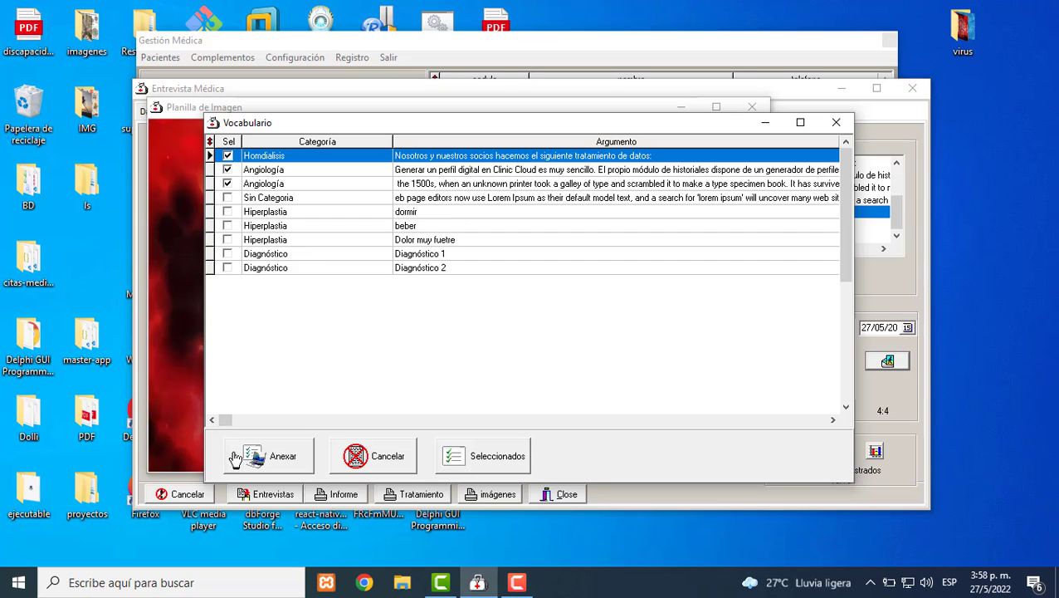
click(301, 459)
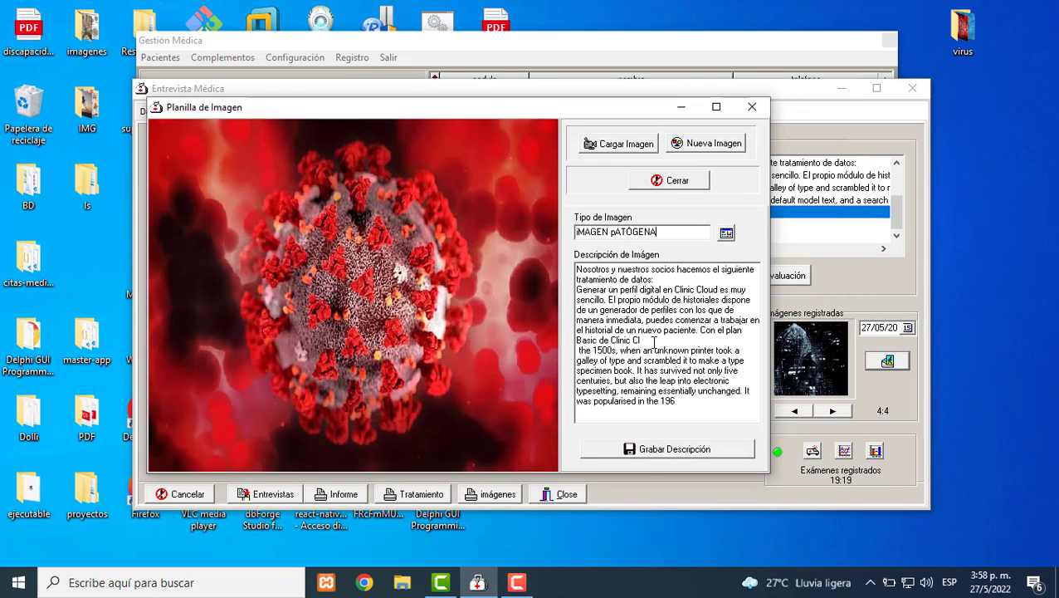
click(671, 451)
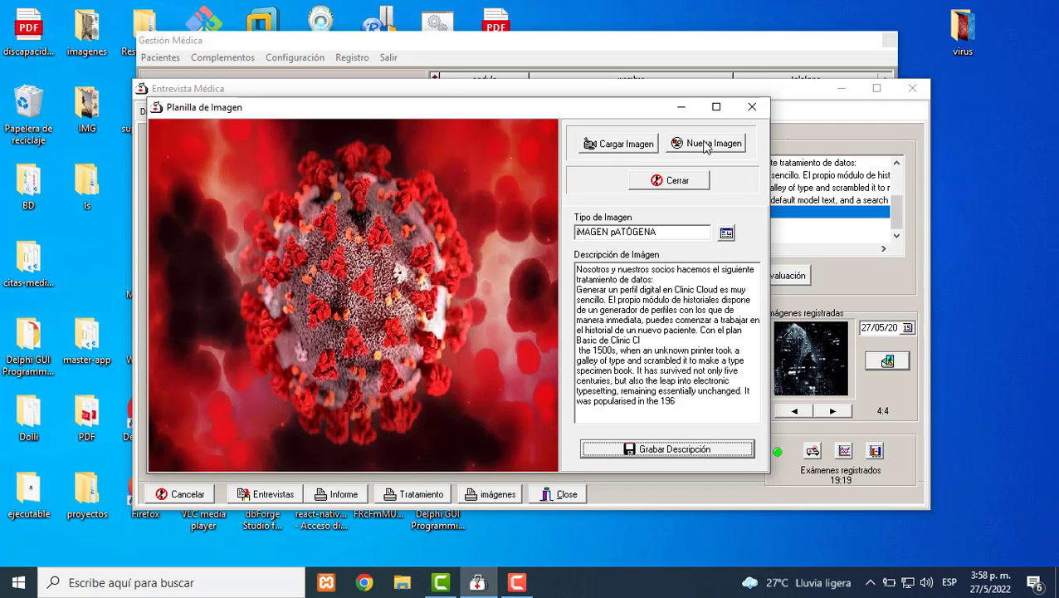
click(681, 182)
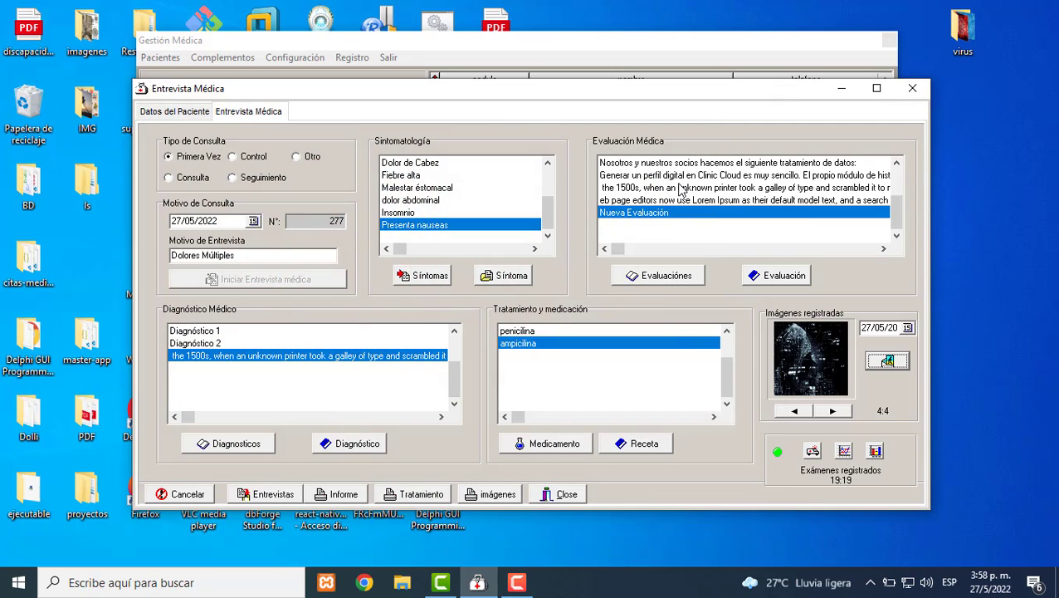
- Open the patient's medical exams and reduce the list to the exam, unit, realizado and resultado columns
click(844, 453)
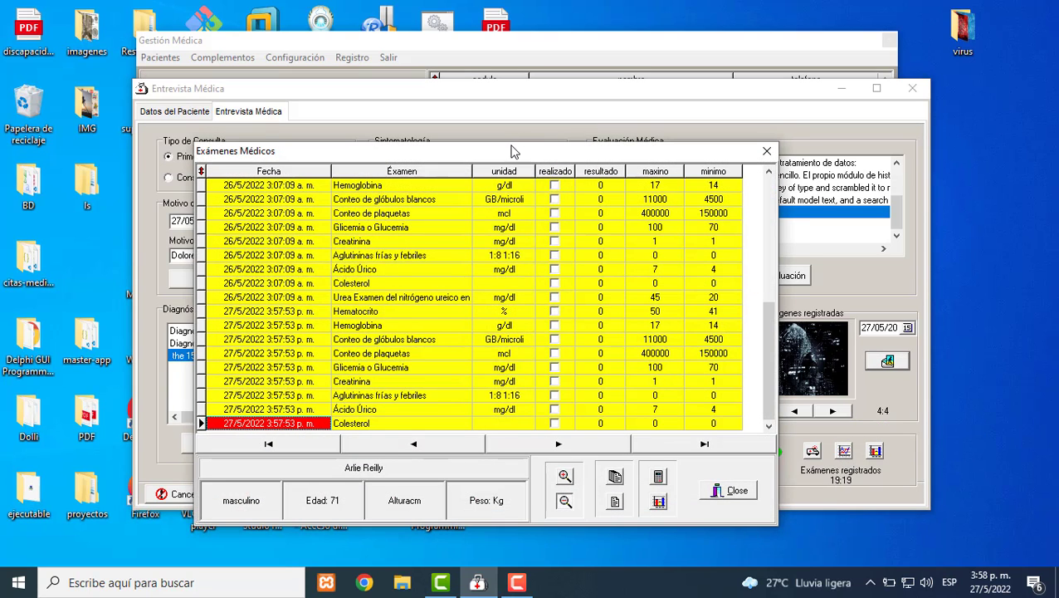
drag(512, 152, 517, 127)
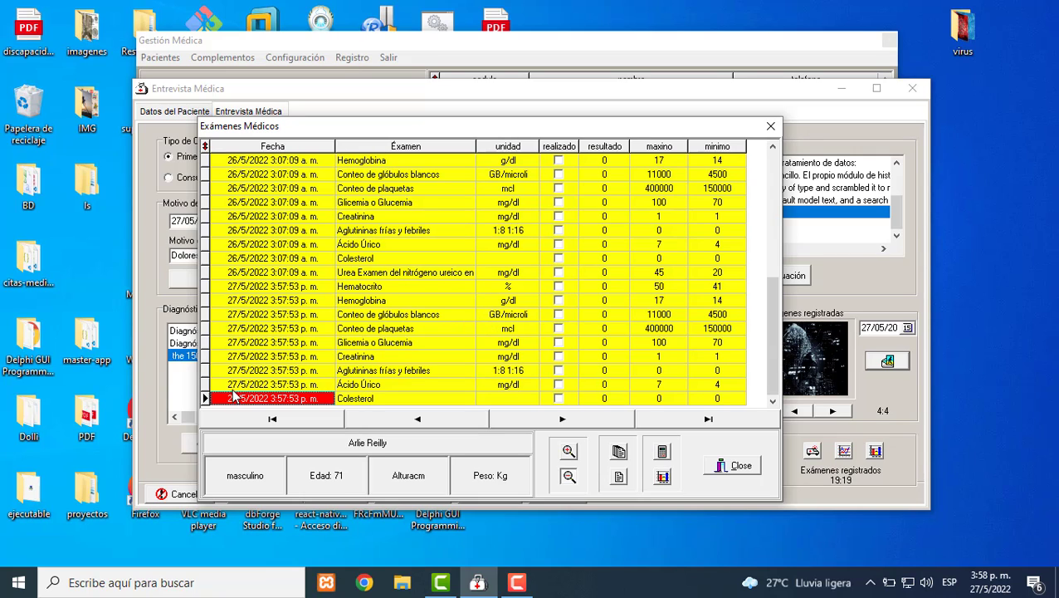
click(234, 356)
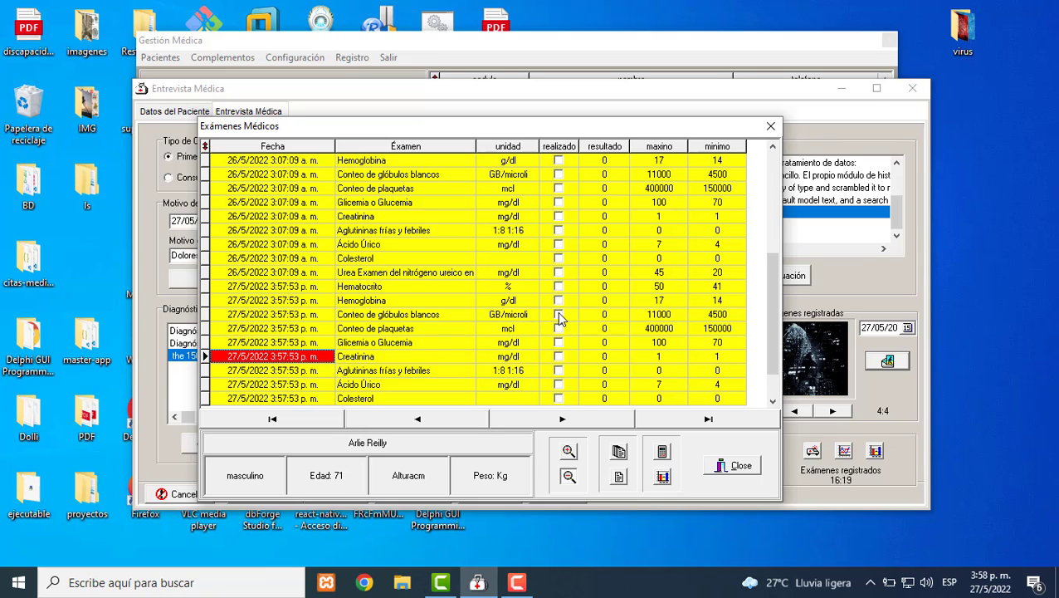
click(604, 247)
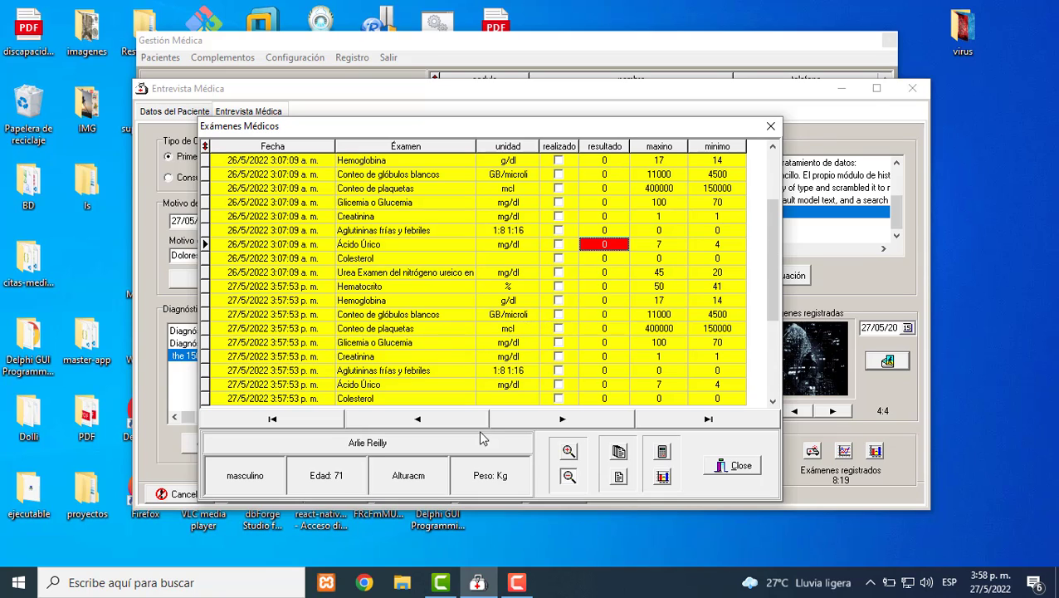
click(567, 452)
- Record the exam result 56 for Ácido Úrico, and 55 each for Colesterol, Urea and the Hematocrito below it
click(478, 244)
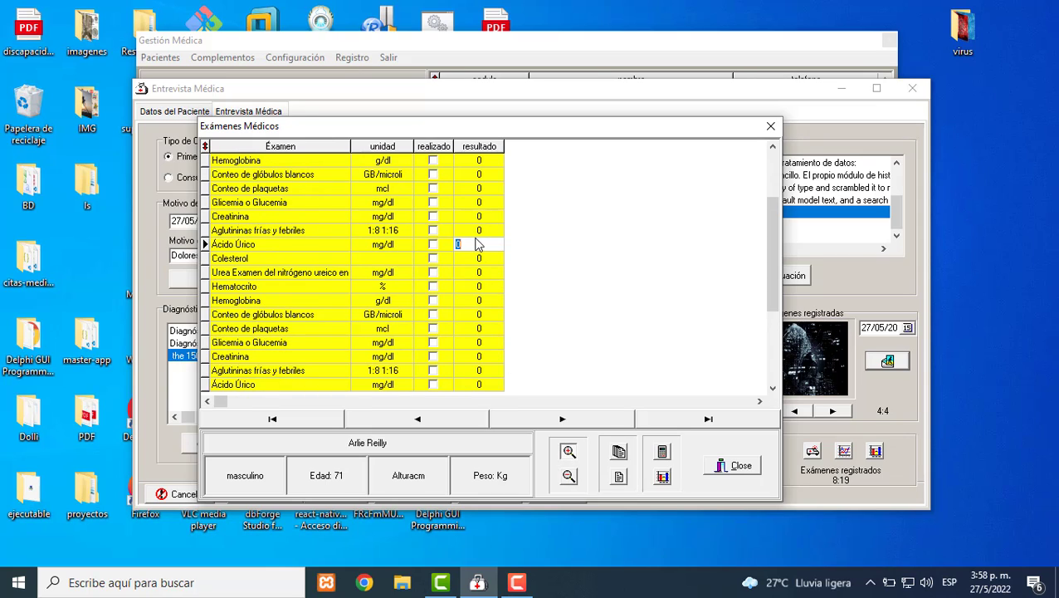
text(56)
key(Down)
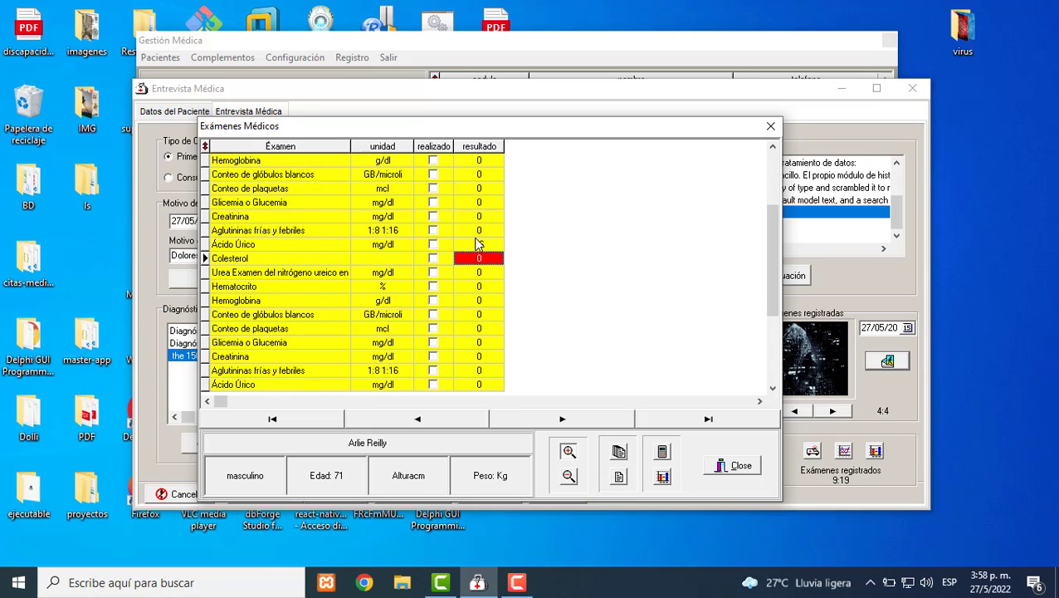
text(55)
key(Down)
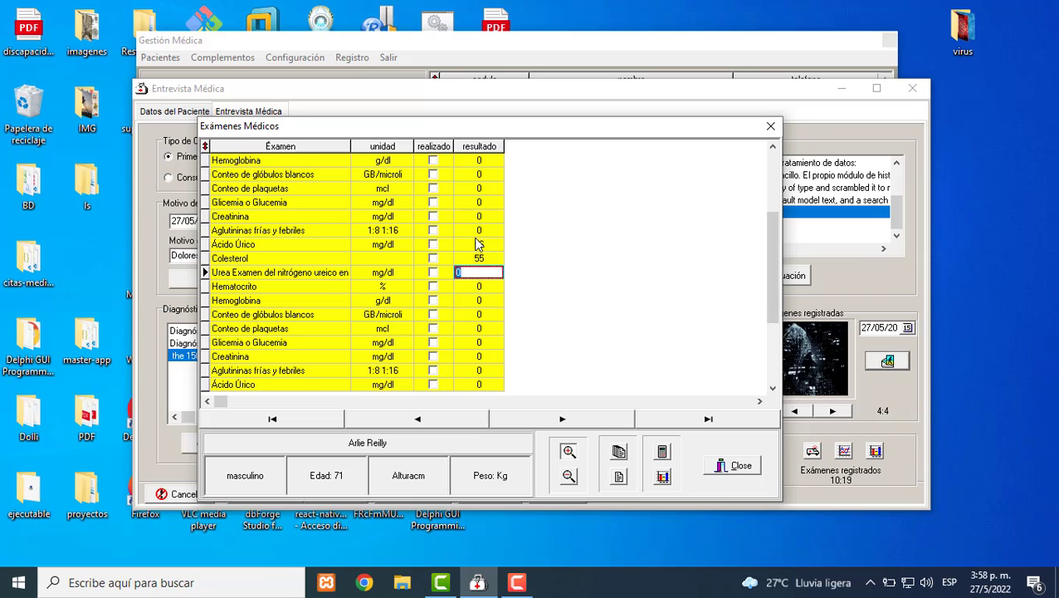
text(55)
key(Down)
text(55)
key(Down)
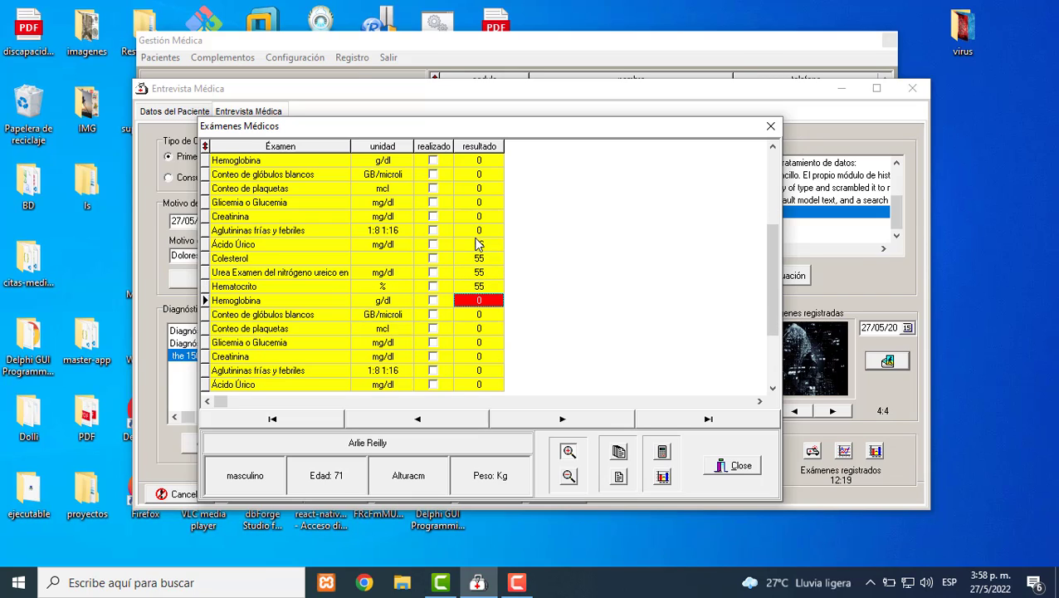
- Mark the Ácido Úrico, Colesterol, Urea and 27/5/2022 Hemoglobina exams as realizado, and display the full exam list again
click(432, 244)
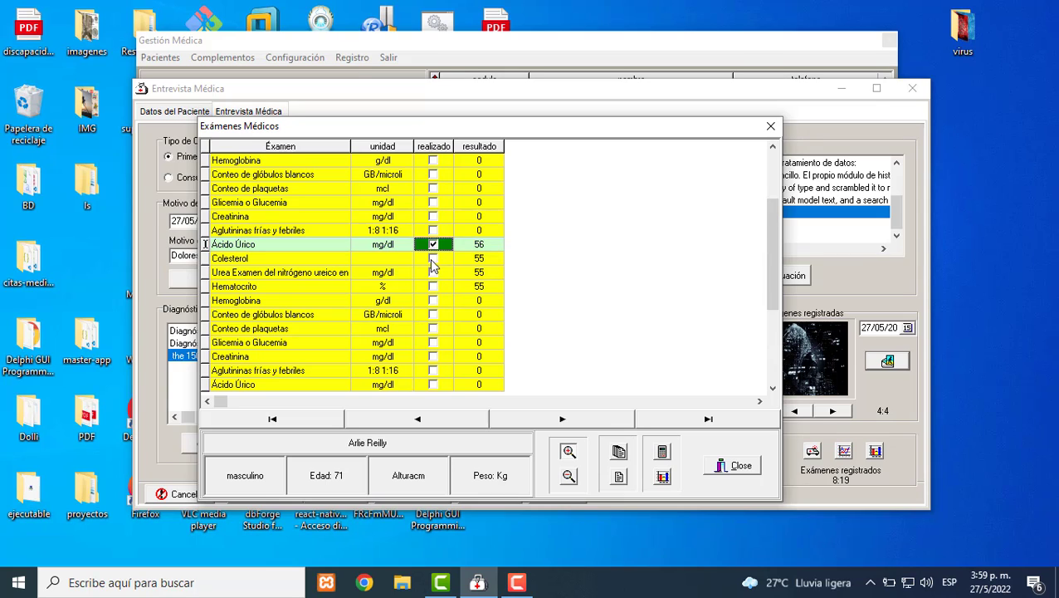
click(433, 260)
click(433, 274)
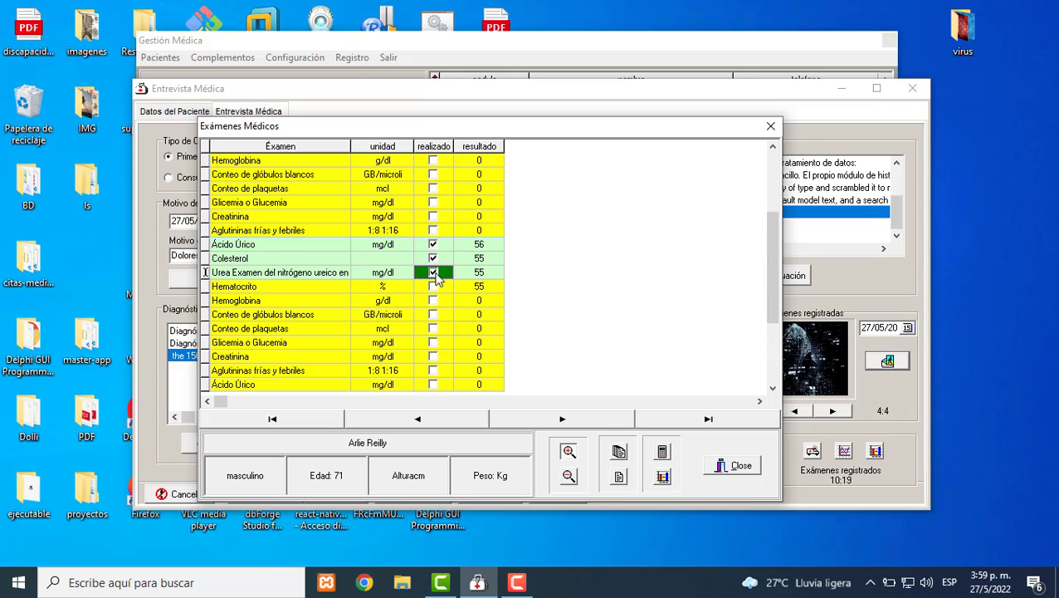
click(433, 301)
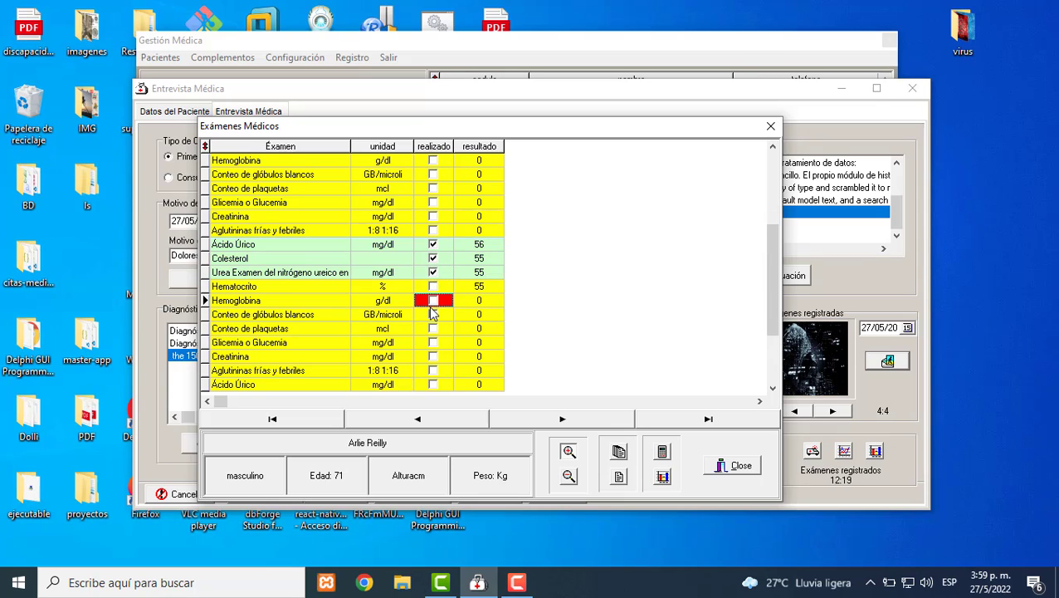
click(618, 476)
click(619, 458)
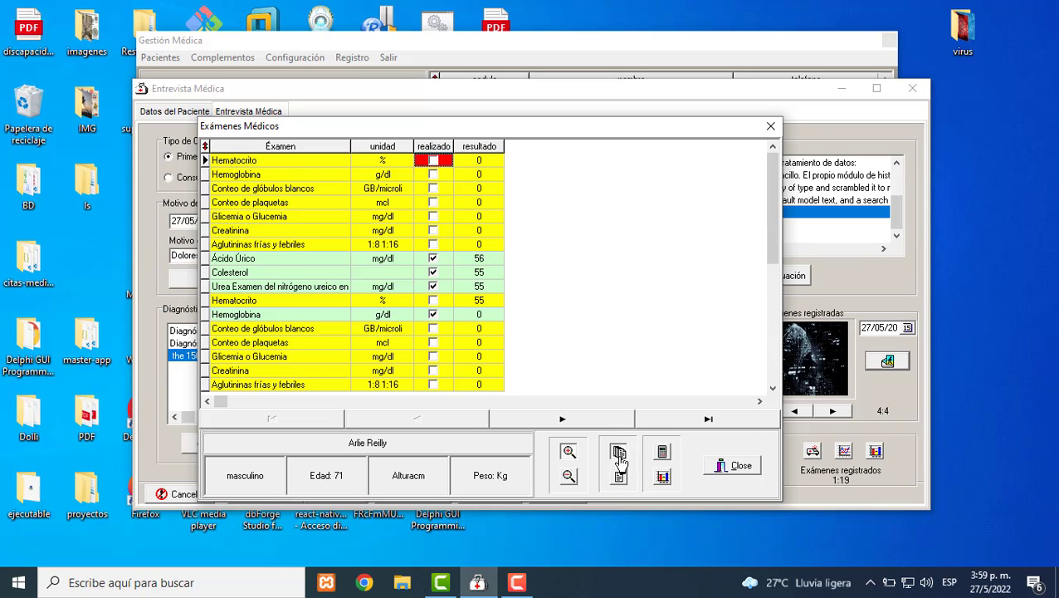
- Bring up the exam window's calculator, close both, and check the dated exam list with its maximum and minimum reference values before closing it
click(662, 451)
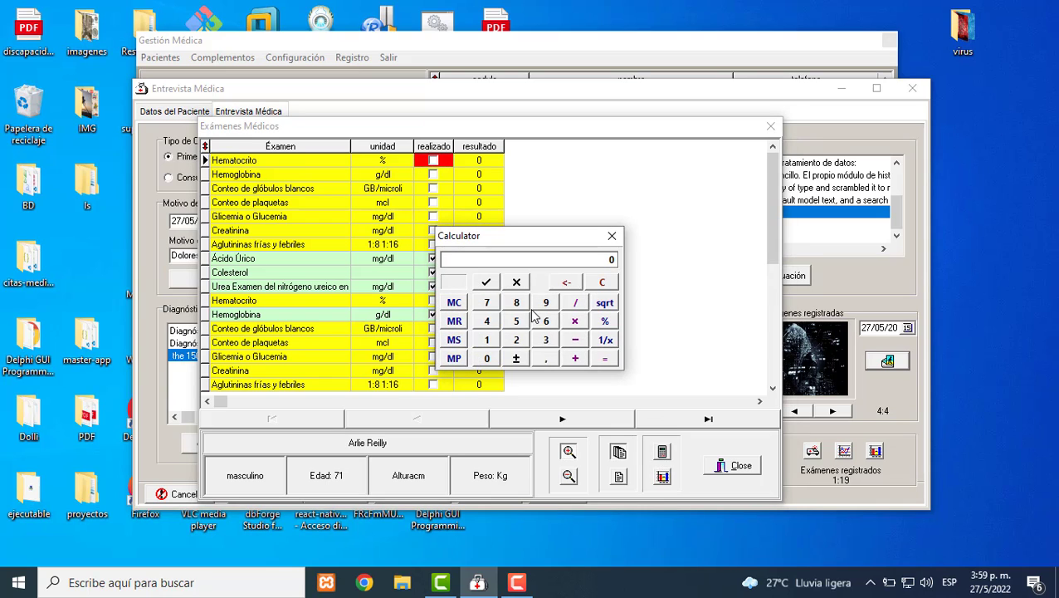
click(612, 236)
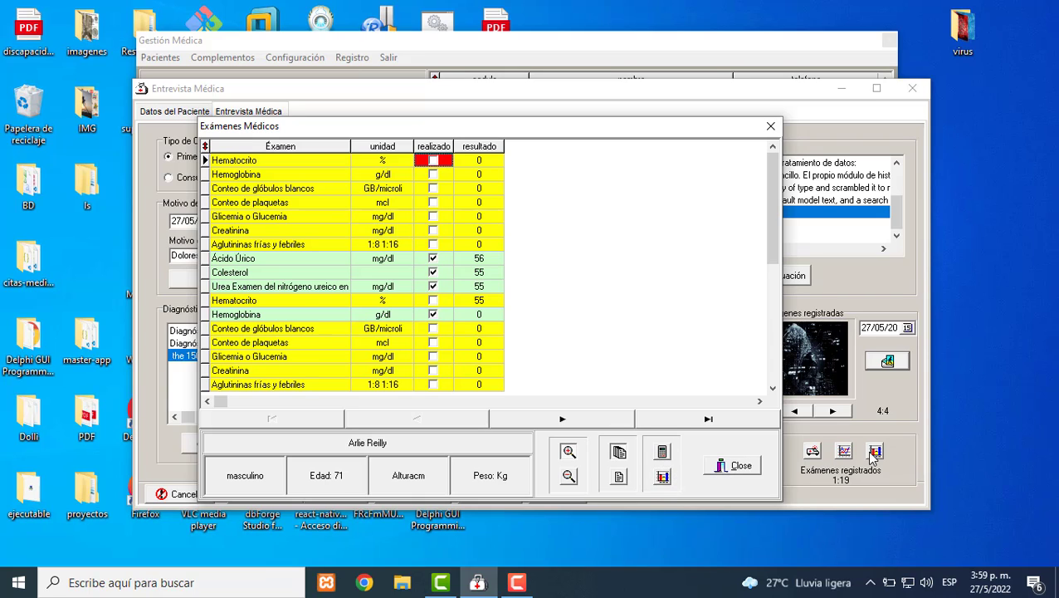
click(744, 467)
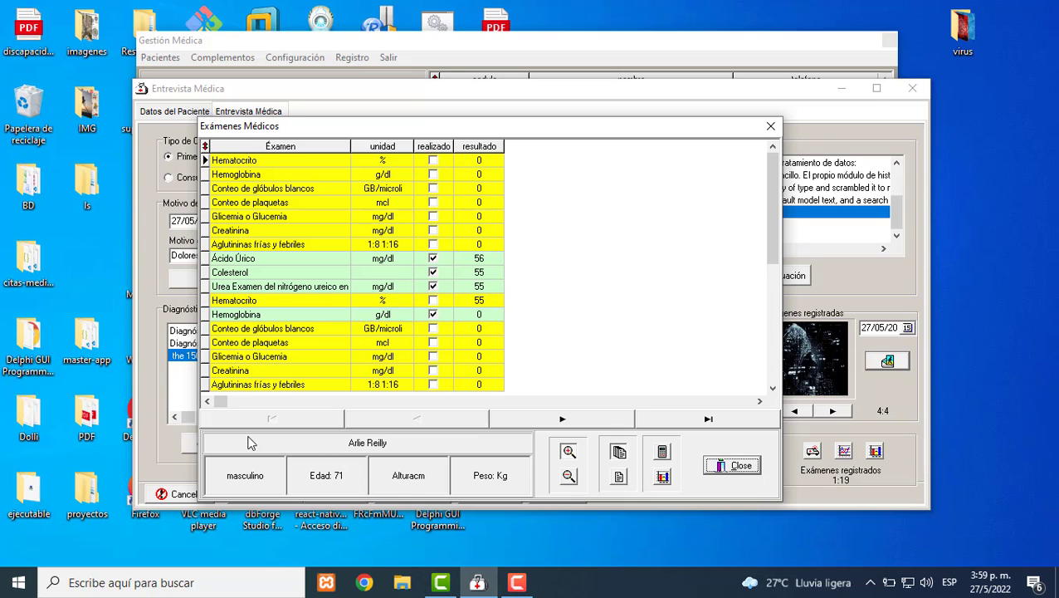
click(737, 466)
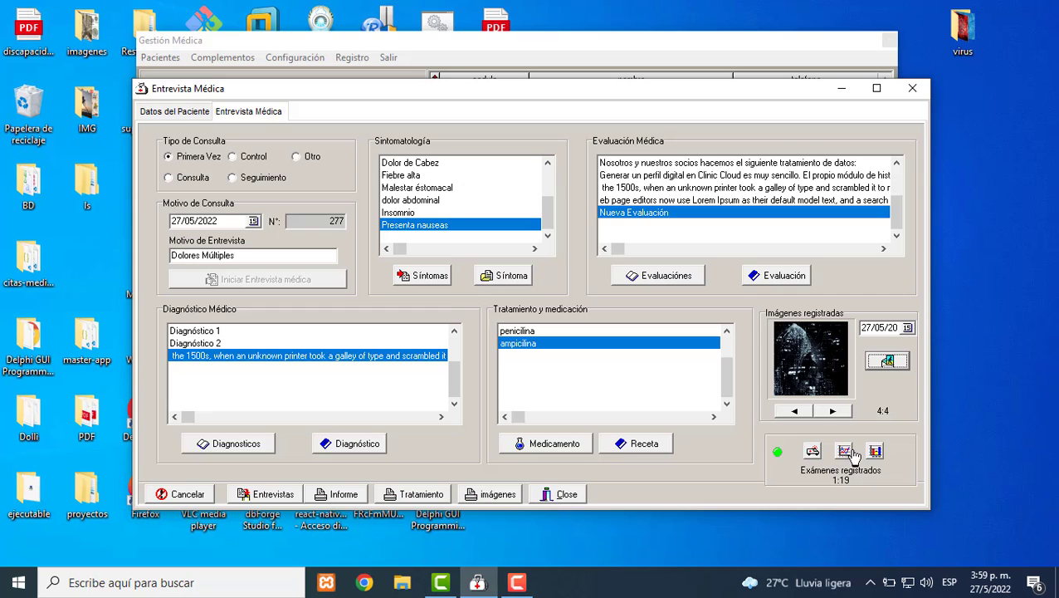
click(846, 453)
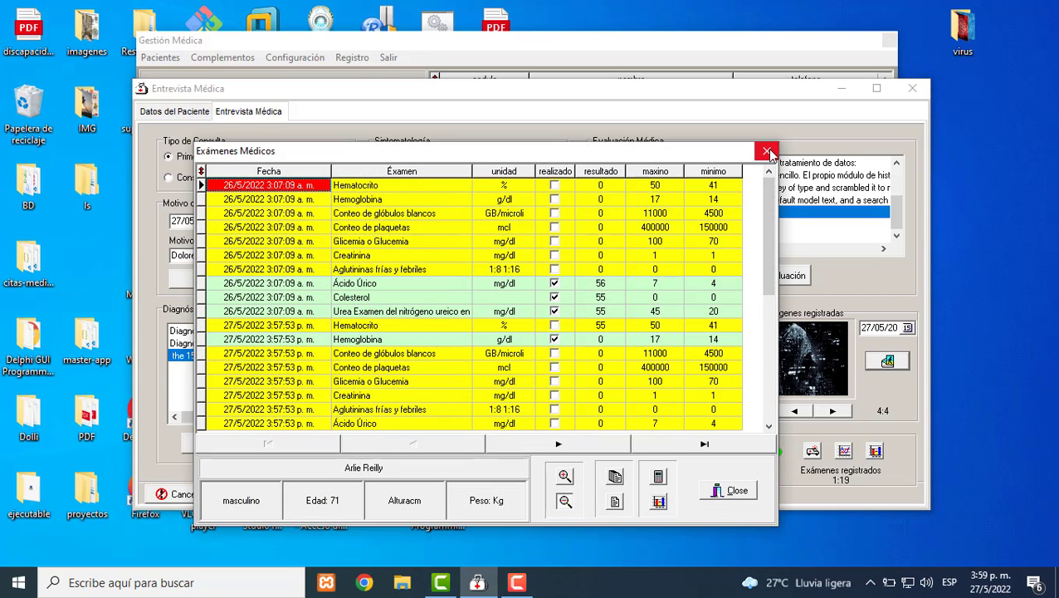
click(770, 155)
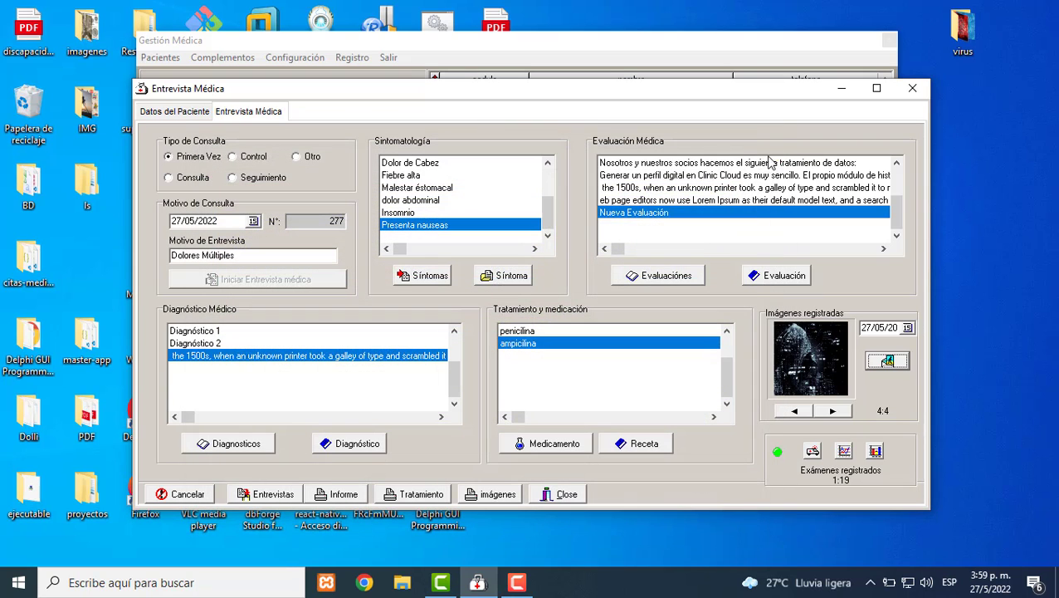
- Open the patient's particularities and sort the records by the clave field in ascending direction
click(875, 451)
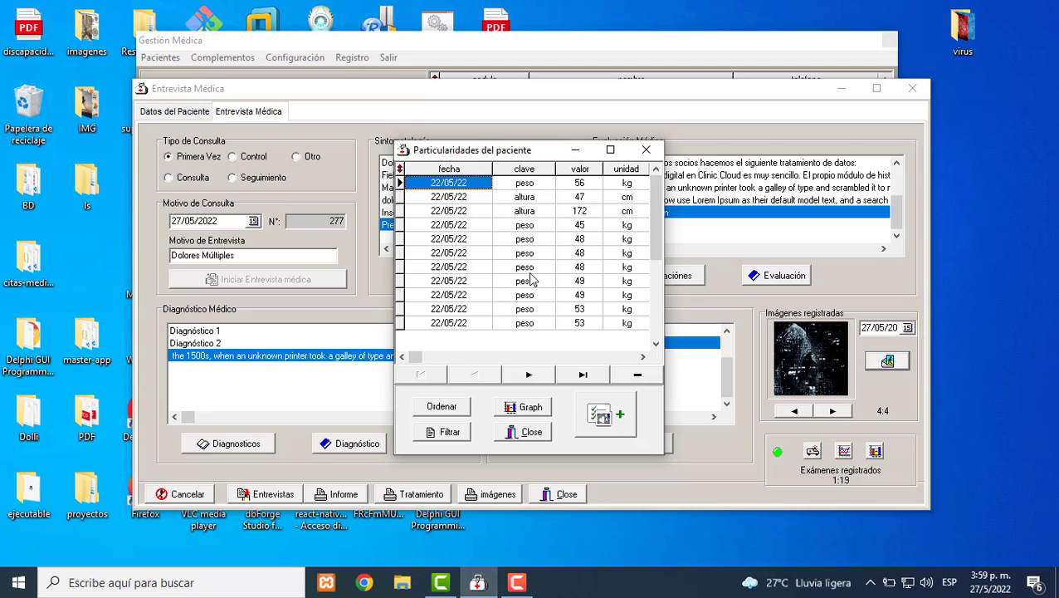
click(525, 239)
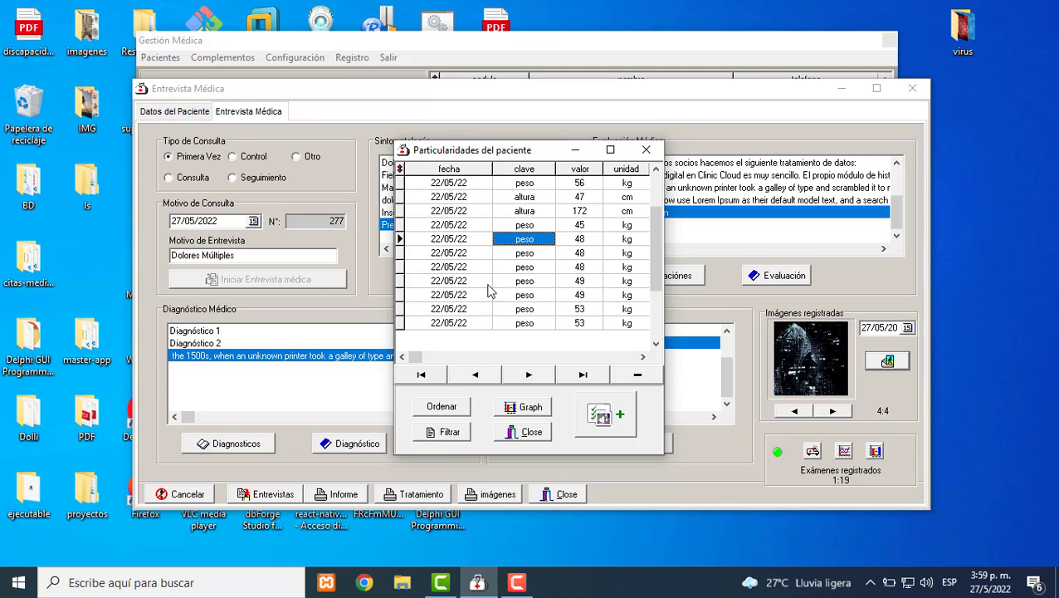
click(438, 410)
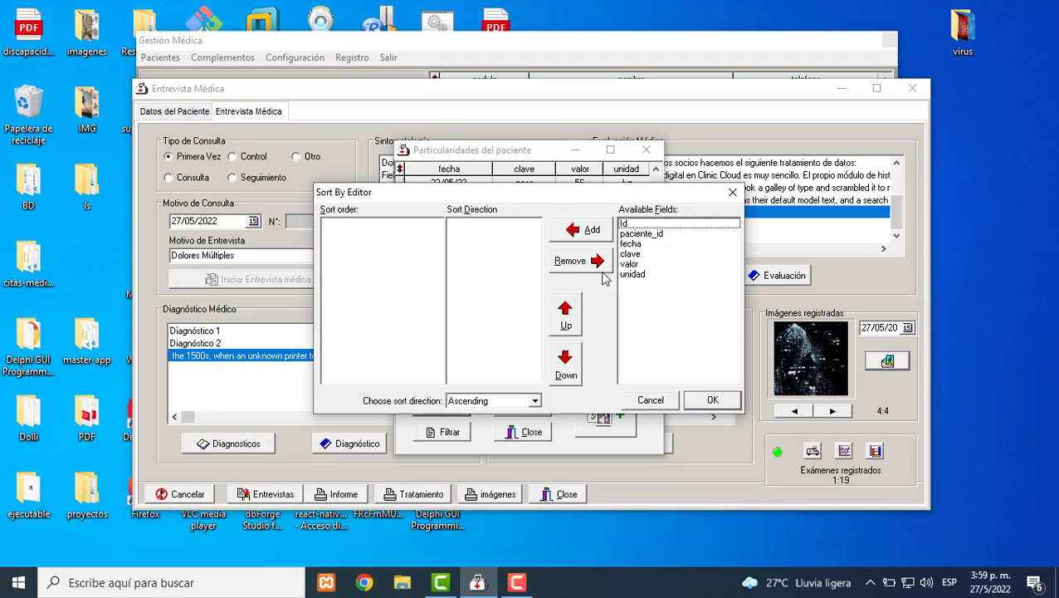
click(629, 253)
click(582, 230)
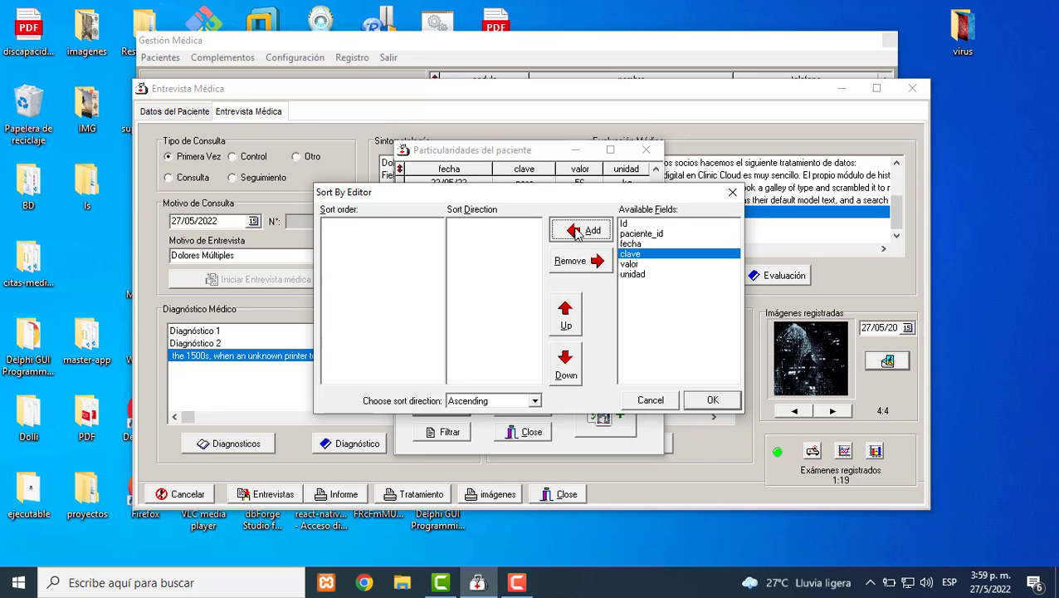
click(710, 401)
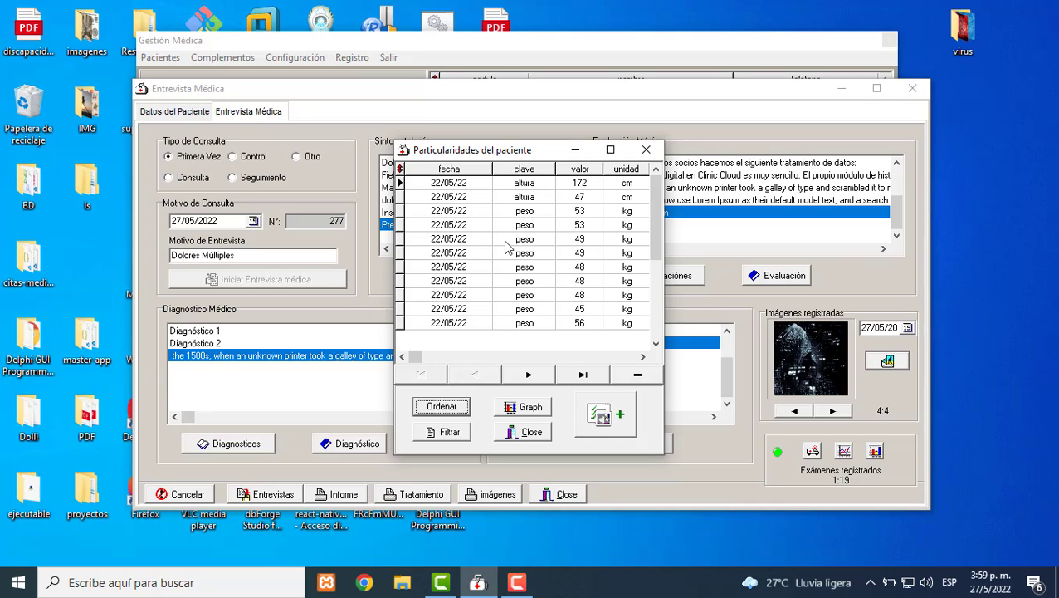
- Filter the particularities to the altura records, and display all records again
click(531, 184)
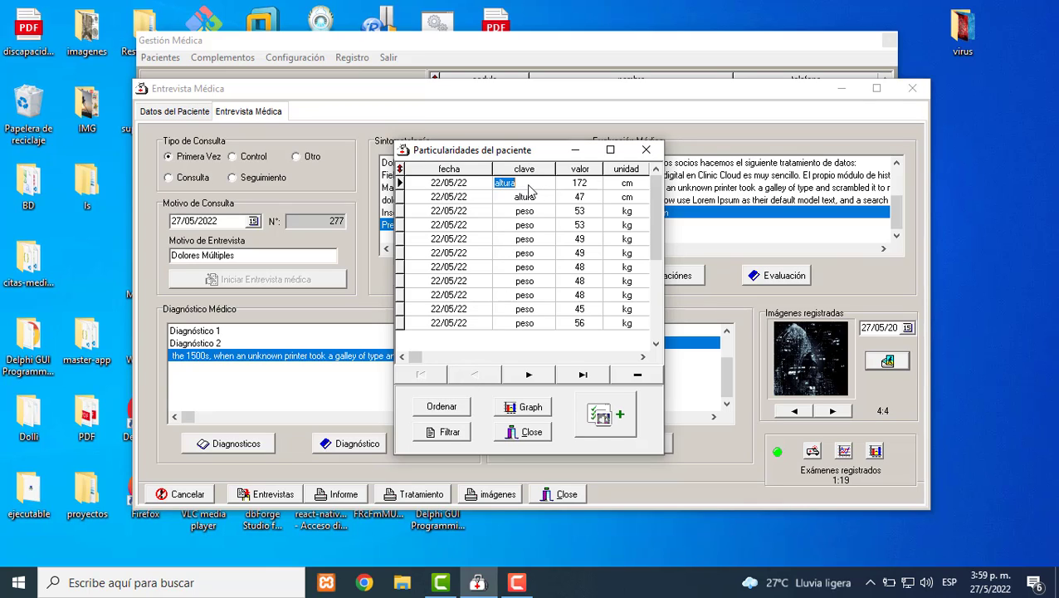
click(447, 432)
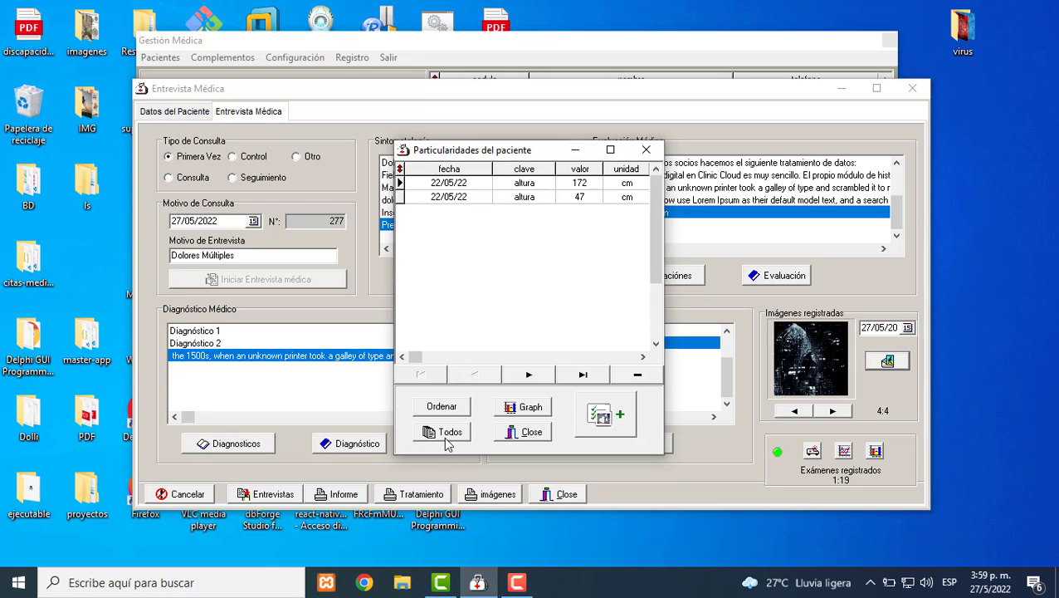
click(448, 432)
- Filter the particularities to the peso records and display their values as a graph
click(517, 254)
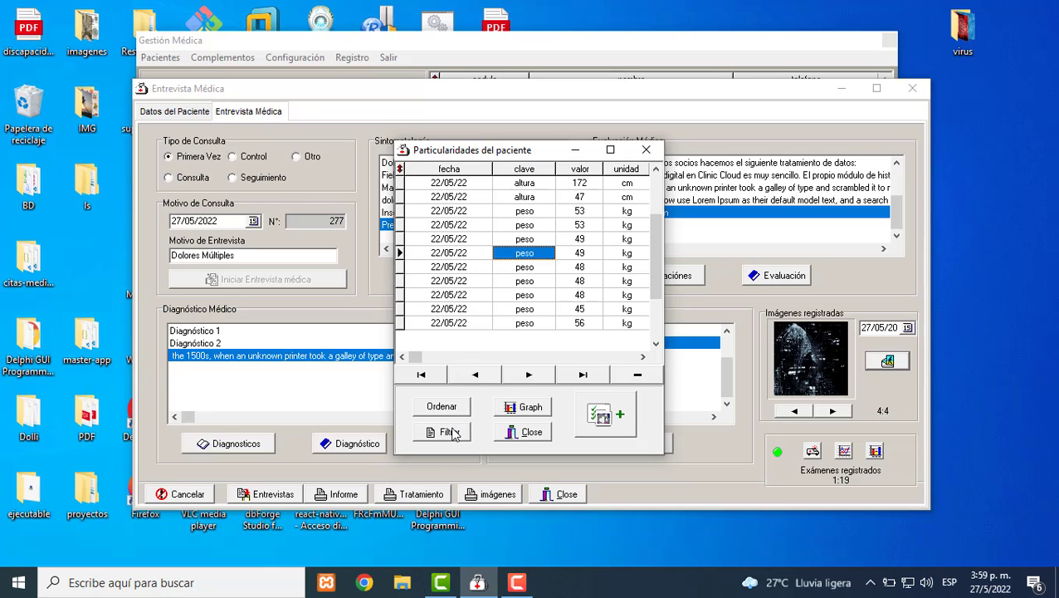
click(451, 432)
click(530, 407)
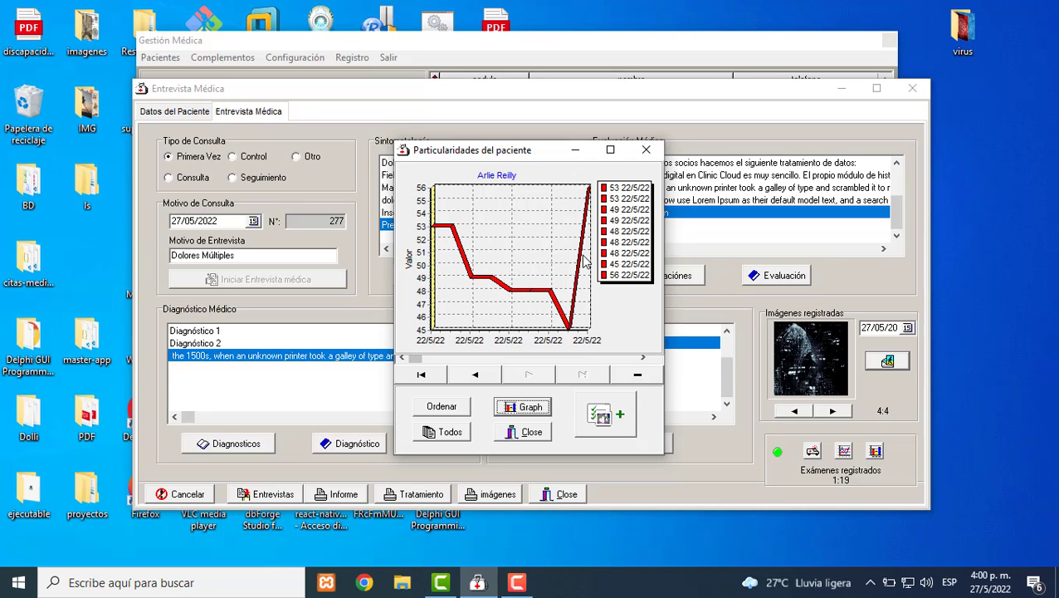
- Add a peso particularity of 78 kg for the patient and check the new record in the table view
click(596, 414)
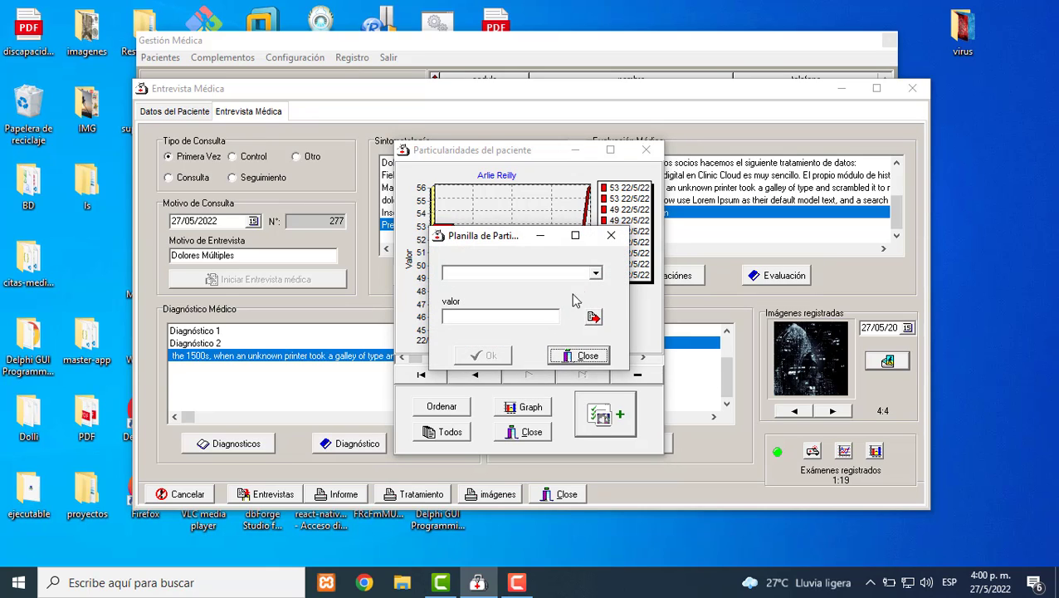
click(595, 274)
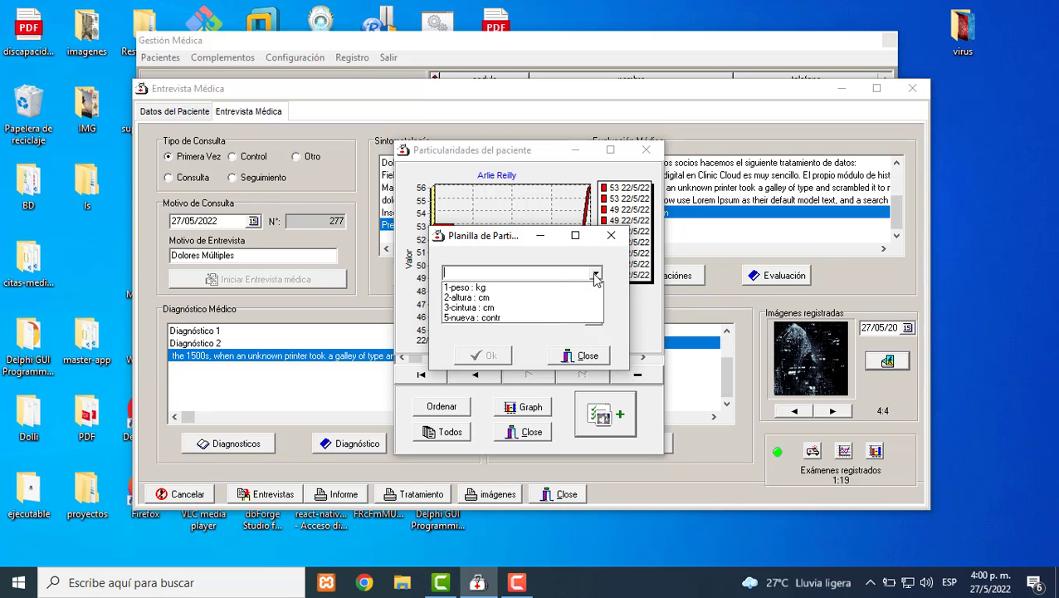
click(538, 288)
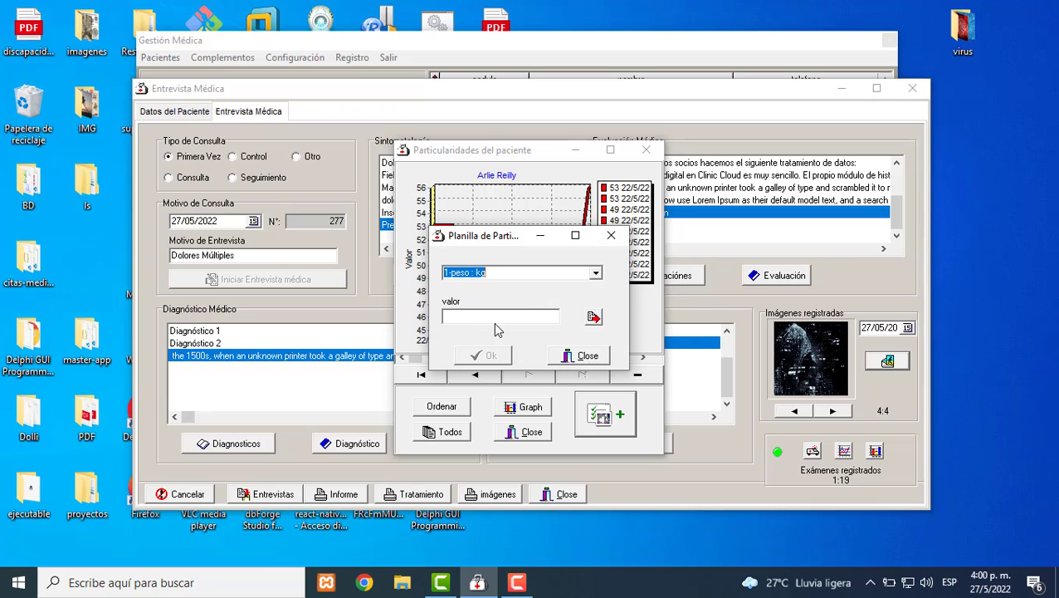
click(489, 319)
click(484, 356)
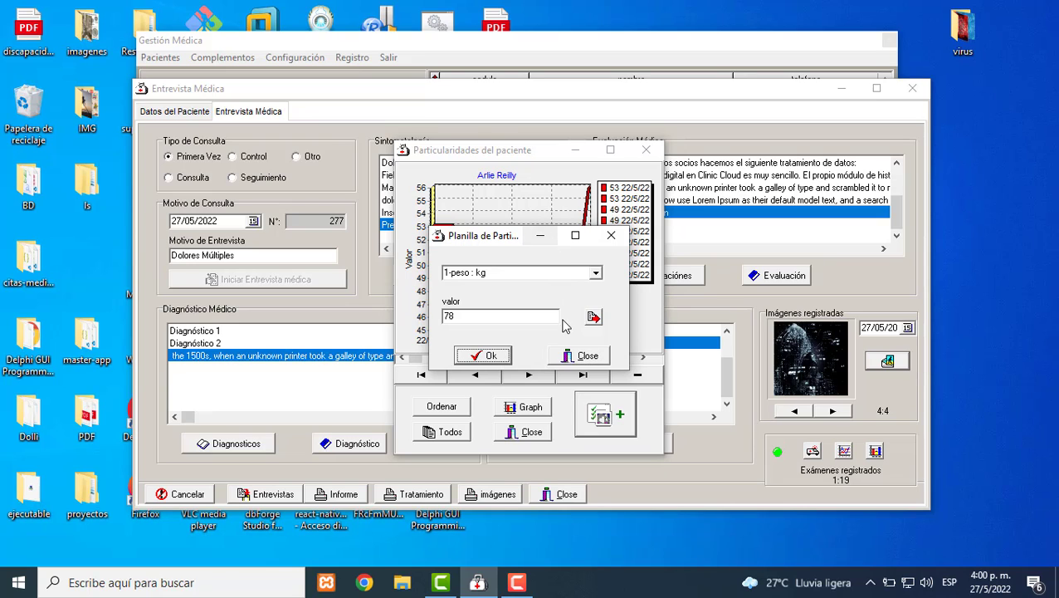
click(587, 355)
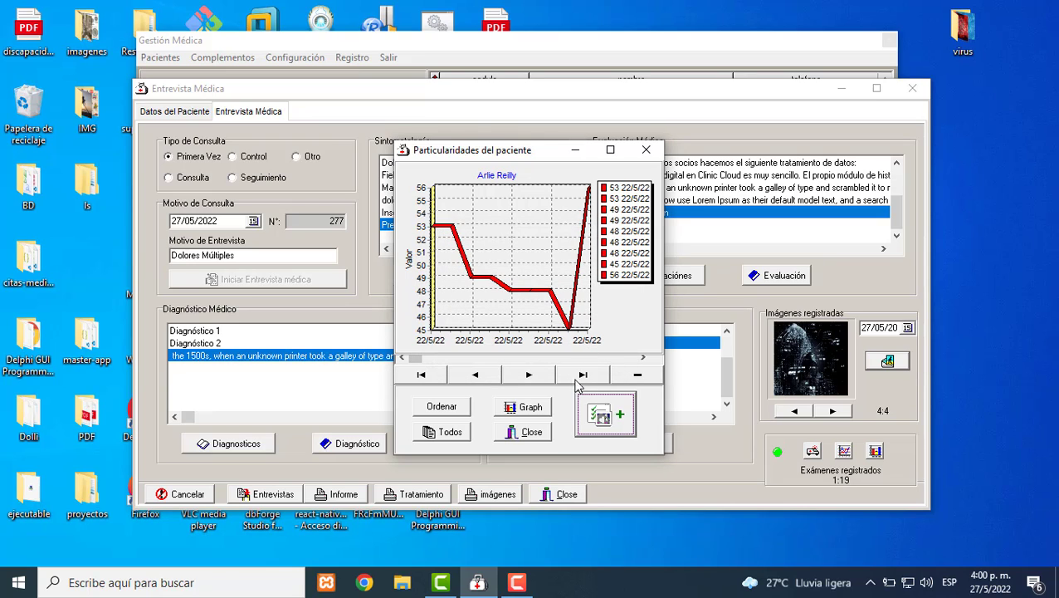
click(539, 406)
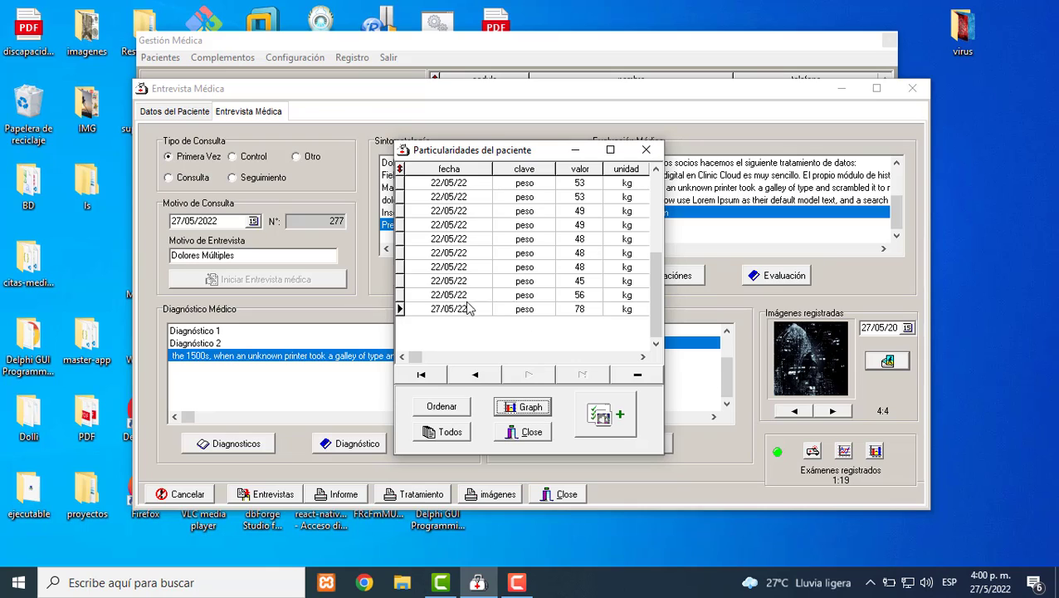
click(597, 312)
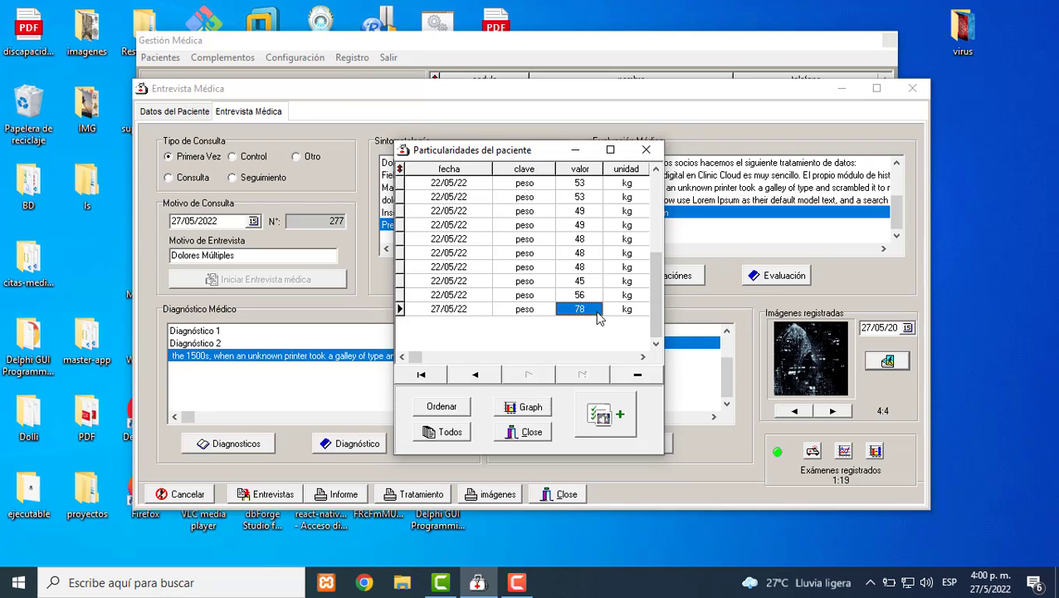
- Create a new particularity type with the clave "tumor" and the unit cm
click(625, 420)
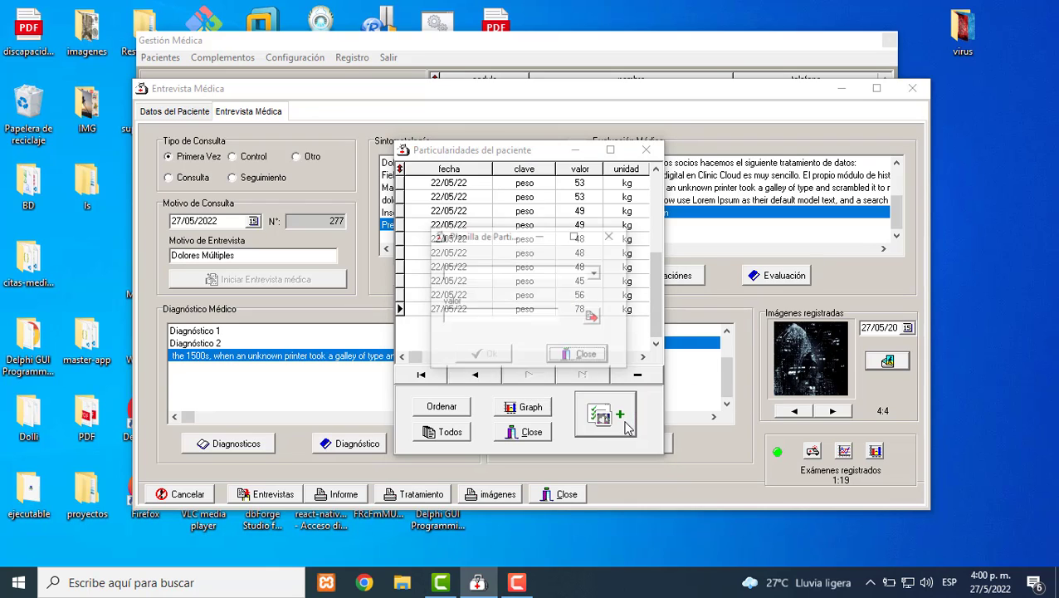
click(595, 319)
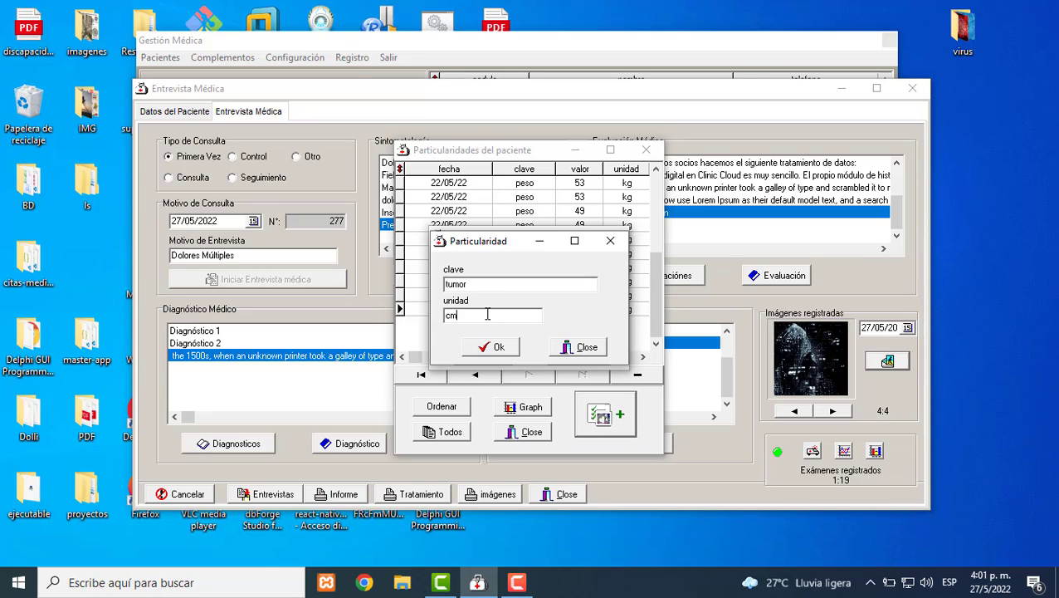
click(487, 346)
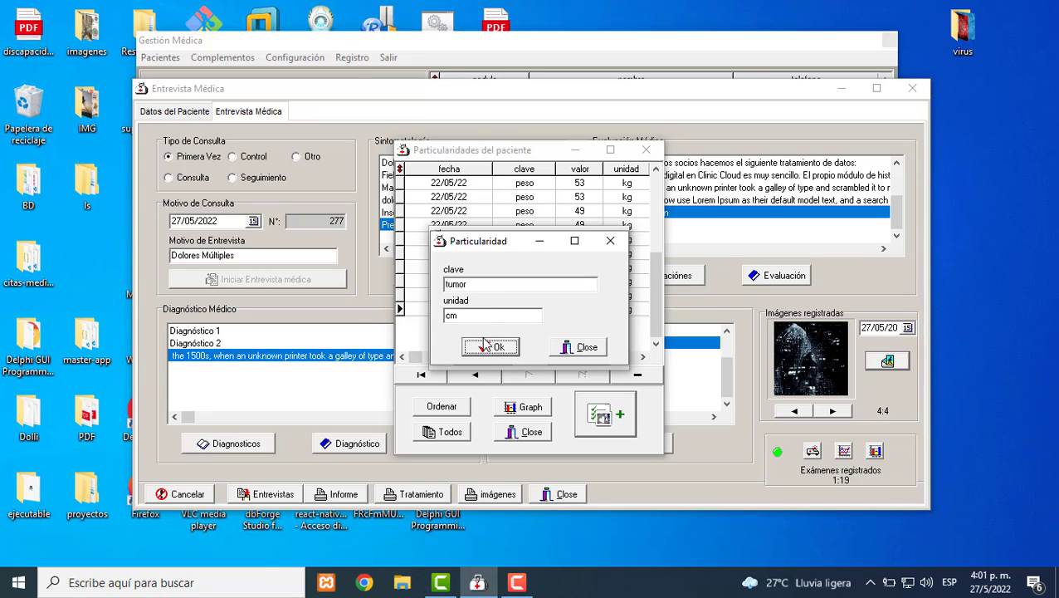
- Look through the types offered in the particularity form for the new tumor entry
click(594, 278)
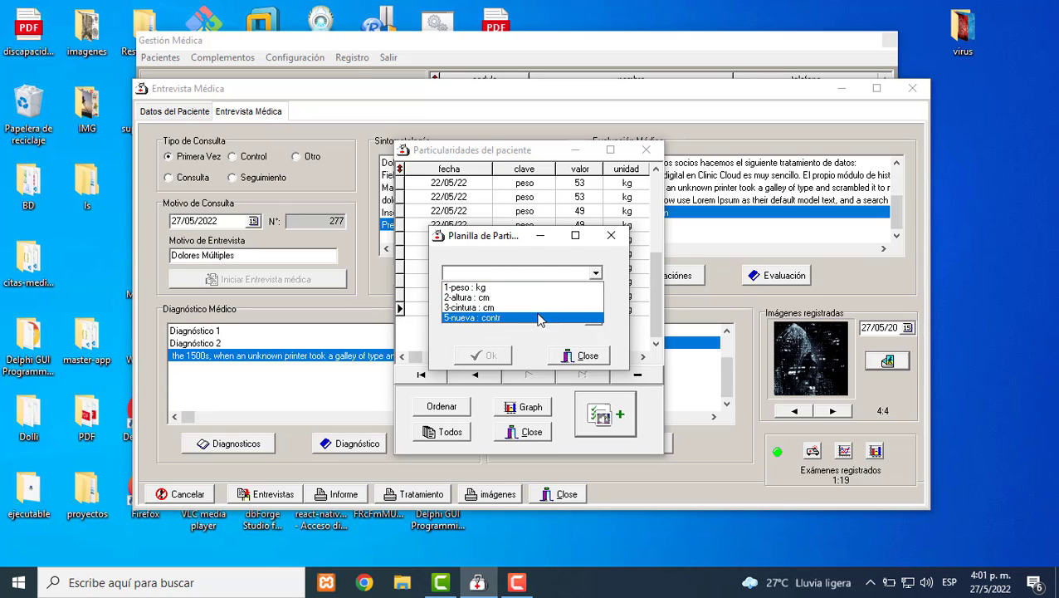
click(556, 252)
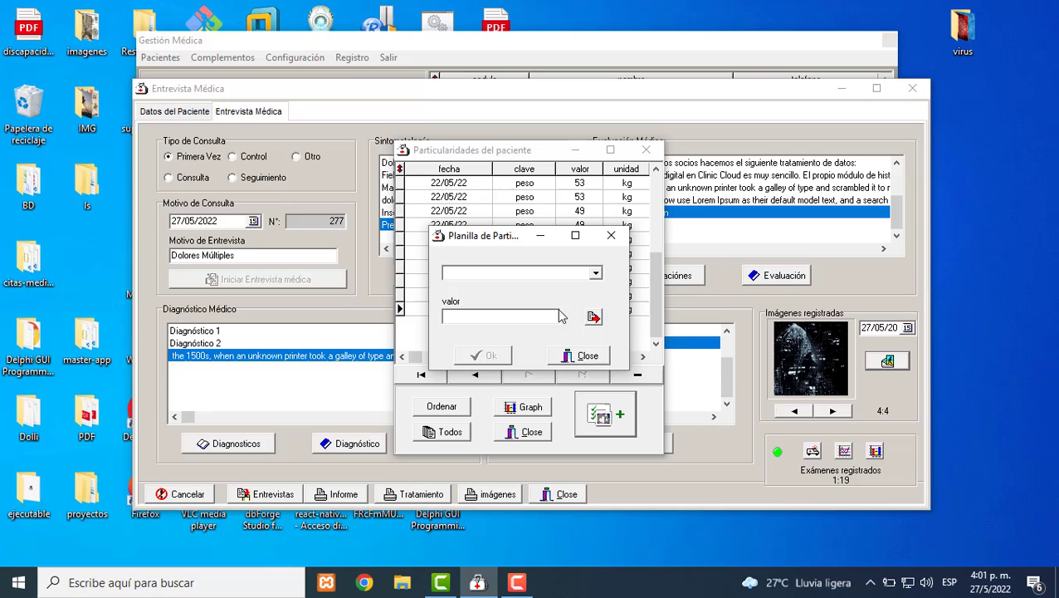
click(594, 275)
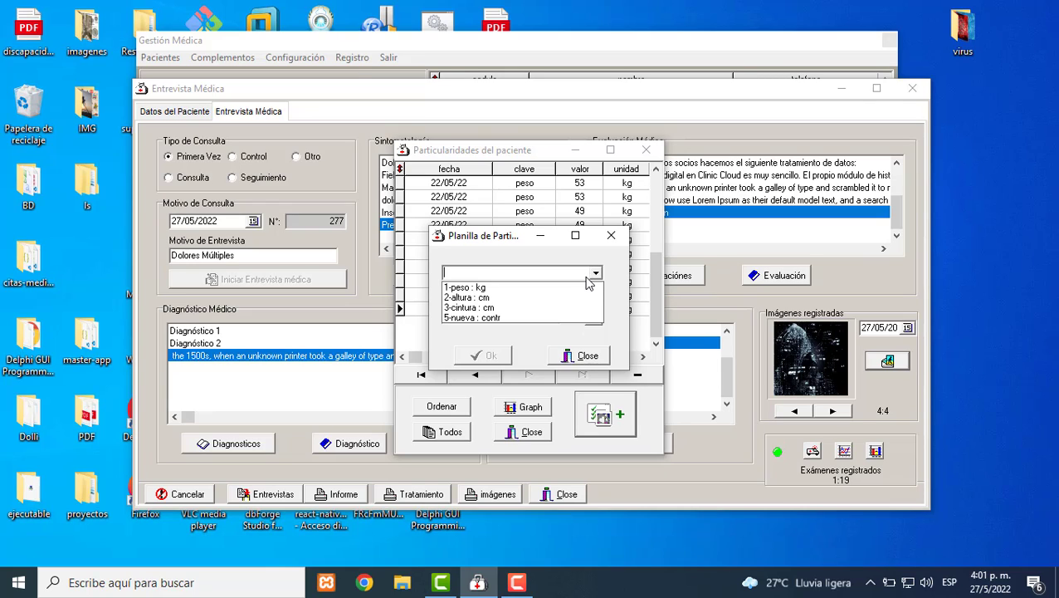
key(Down)
key(Down)
key(Down)
key(Down)
key(Up)
key(Up)
key(Up)
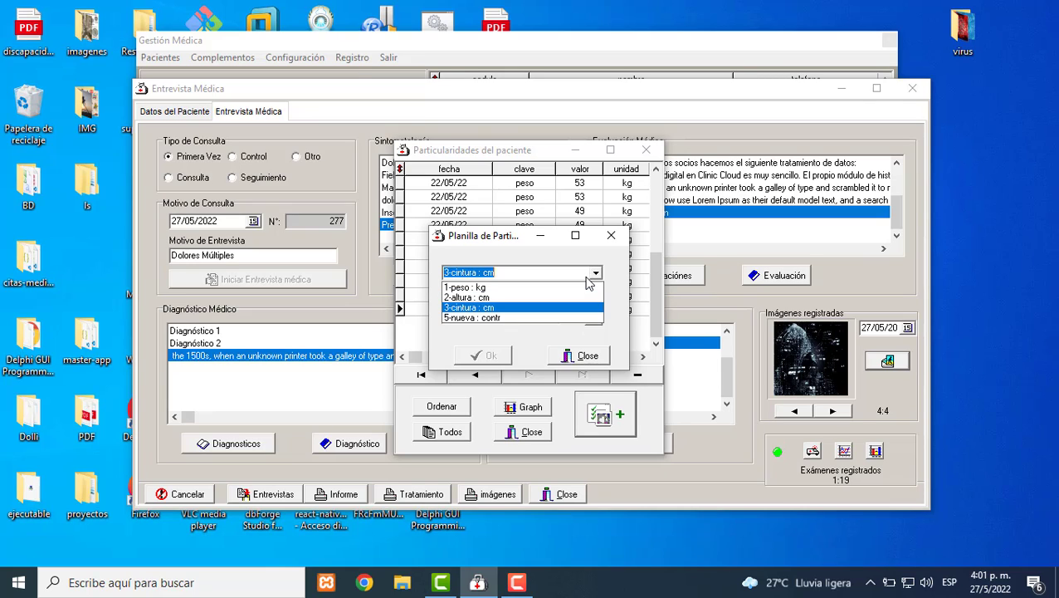
key(Down)
key(Down)
key(Down)
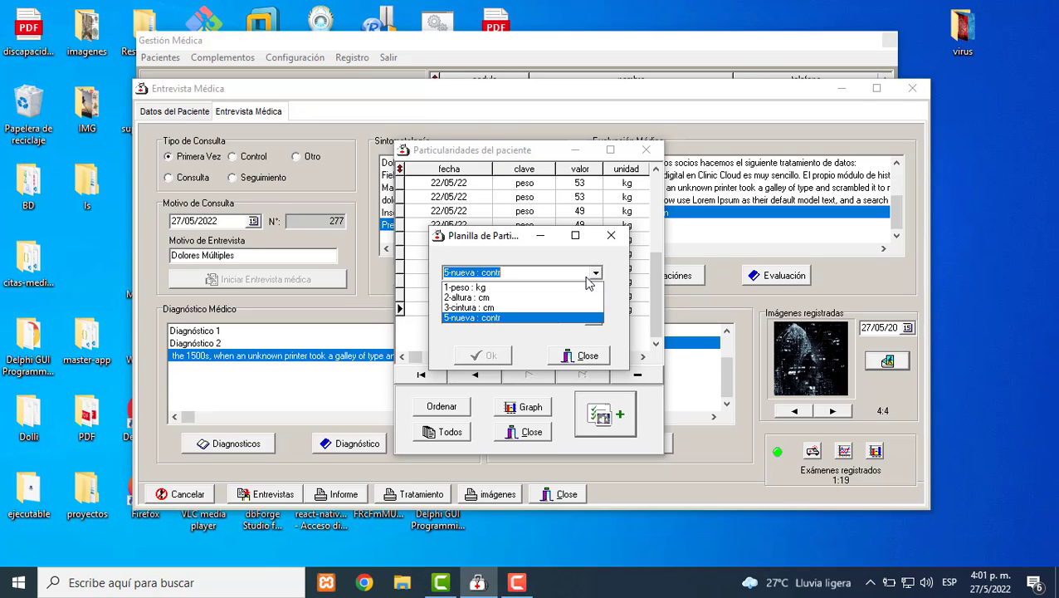
key(Up)
key(Up)
key(Up)
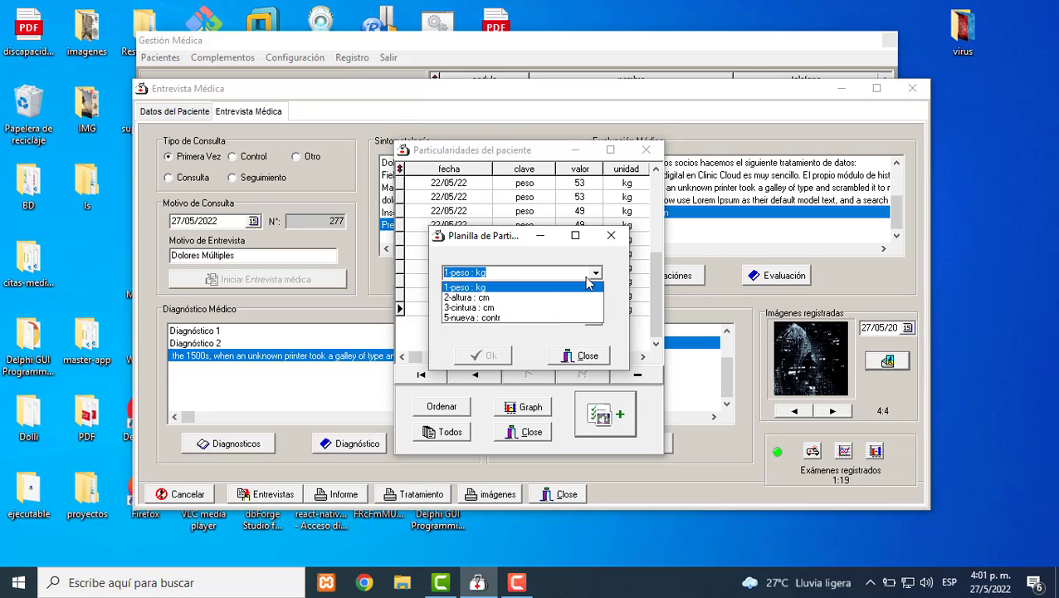
key(Return)
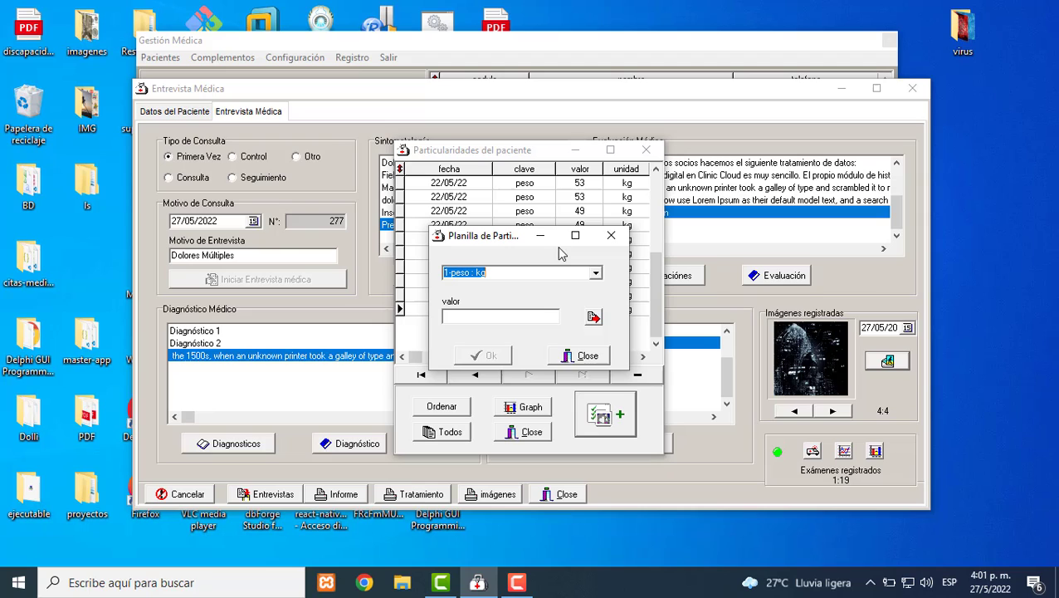
- Add a particularity of type "6-tumor : cm" with a value of 56 for the patient
click(587, 356)
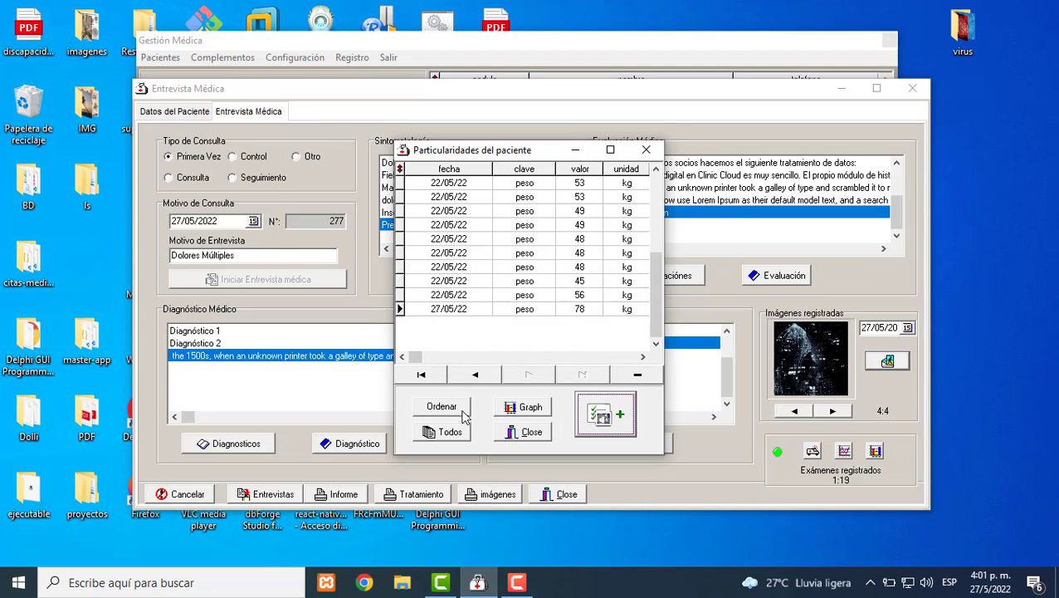
click(607, 421)
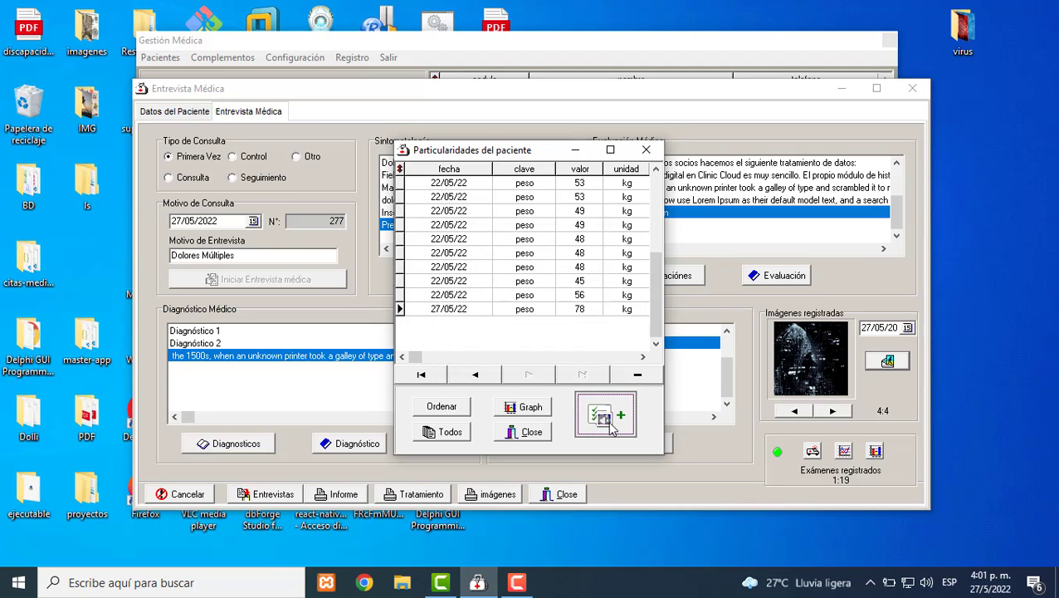
click(595, 274)
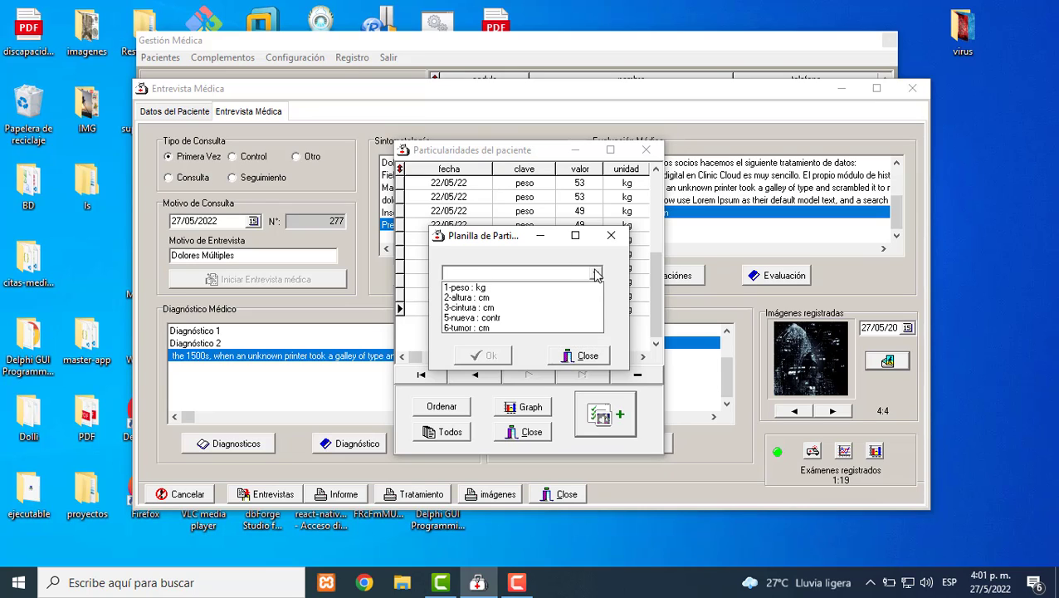
click(490, 328)
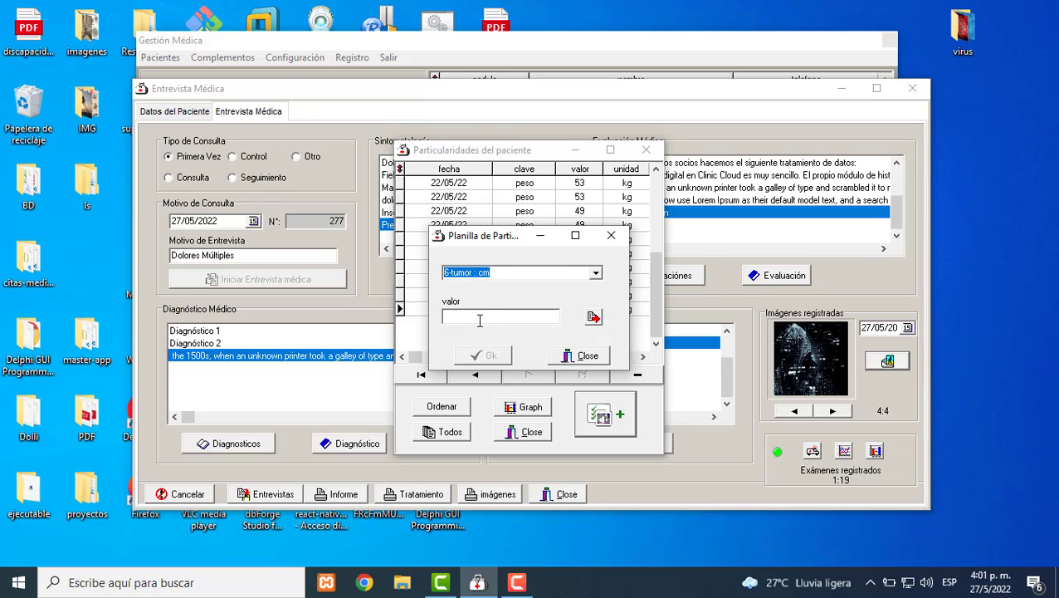
click(491, 320)
click(509, 357)
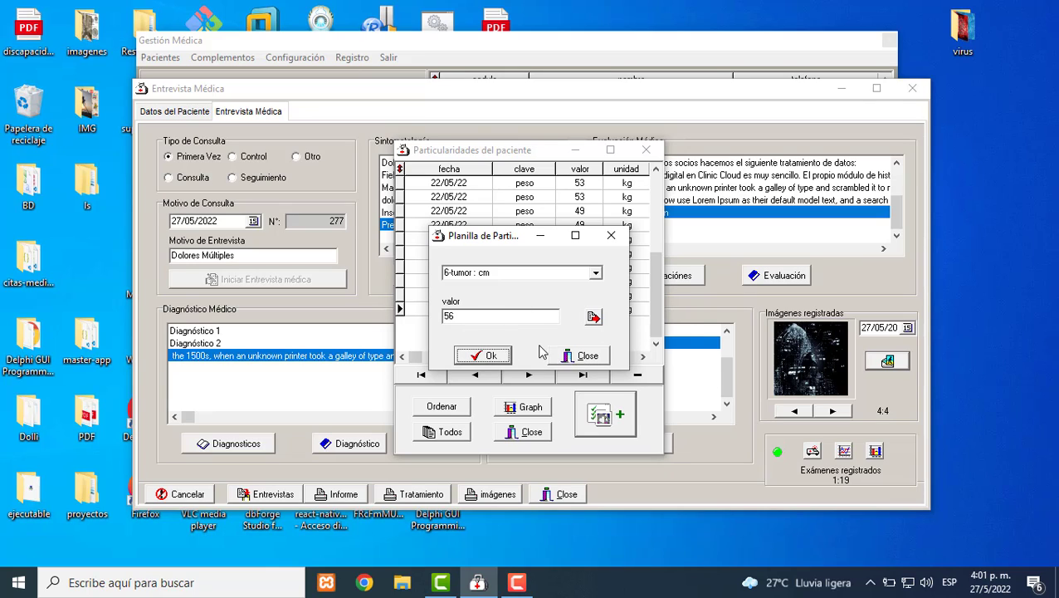
- Record two further tumor particularities for the patient with values of 67 and 71 cm
drag(478, 314, 422, 315)
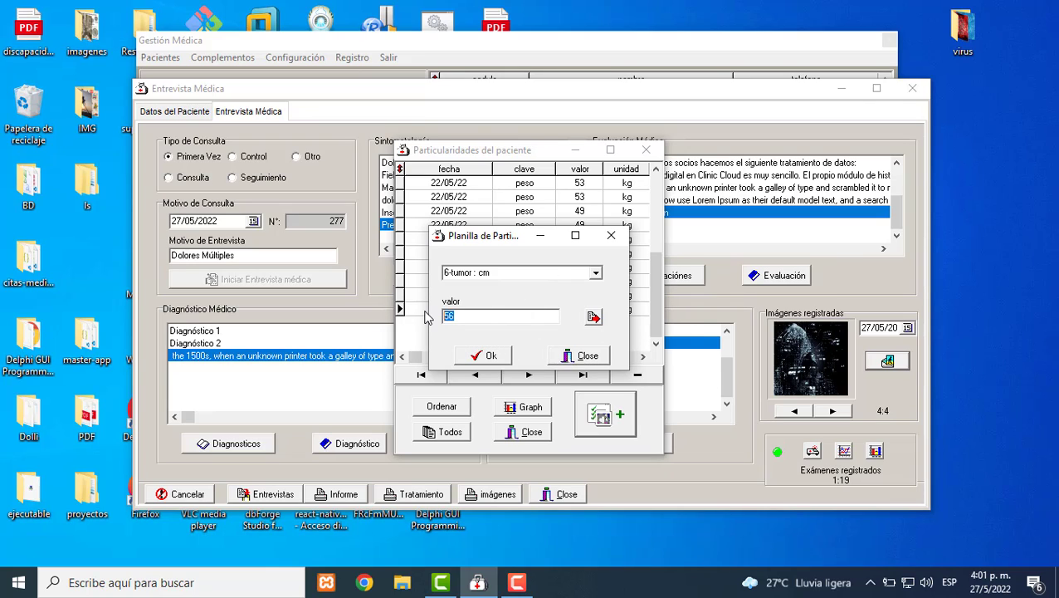
text(67)
click(495, 352)
click(495, 354)
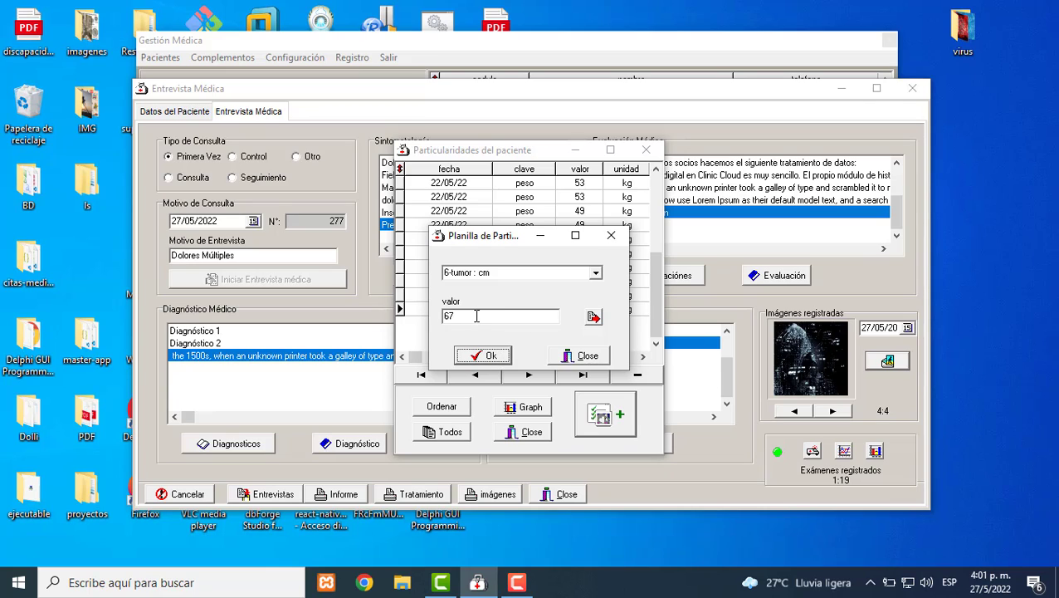
drag(476, 316, 410, 317)
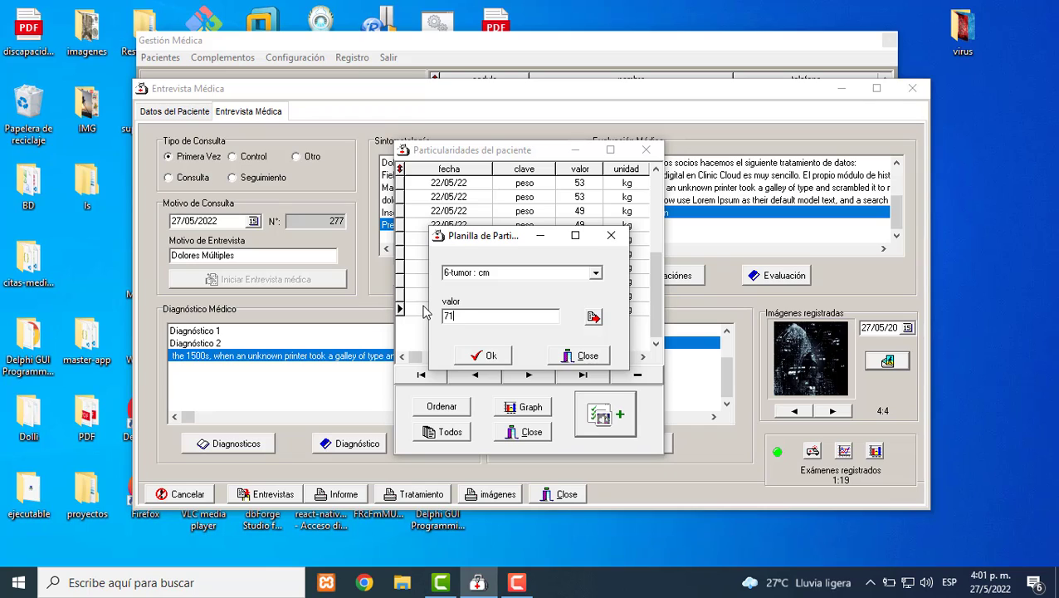
text(71)
click(490, 352)
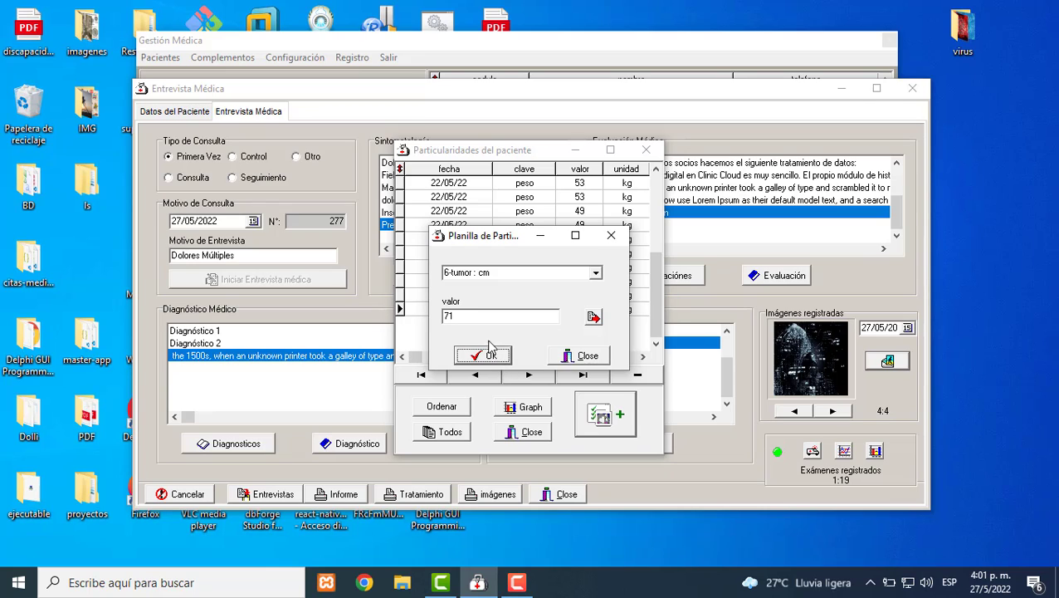
- Record tumor particularities with values of 77 and 60 cm and close the entry form
click(473, 313)
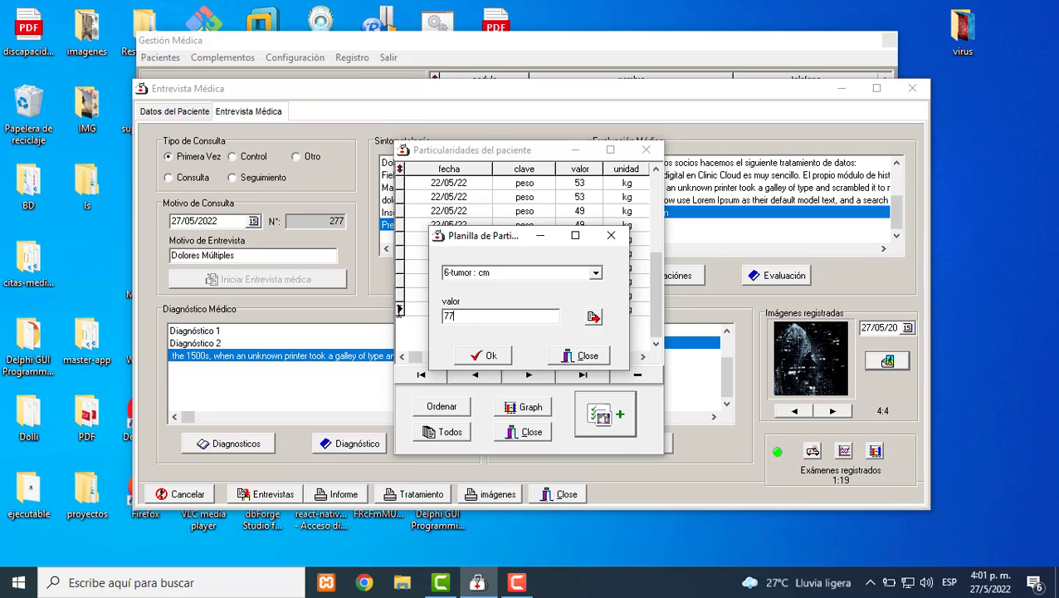
click(485, 355)
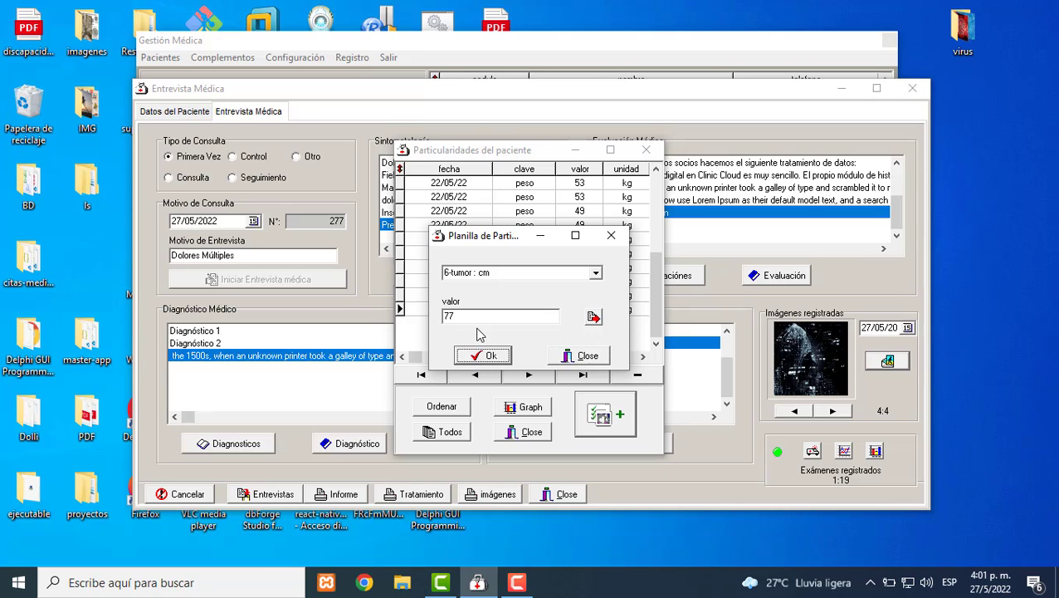
drag(479, 316, 432, 316)
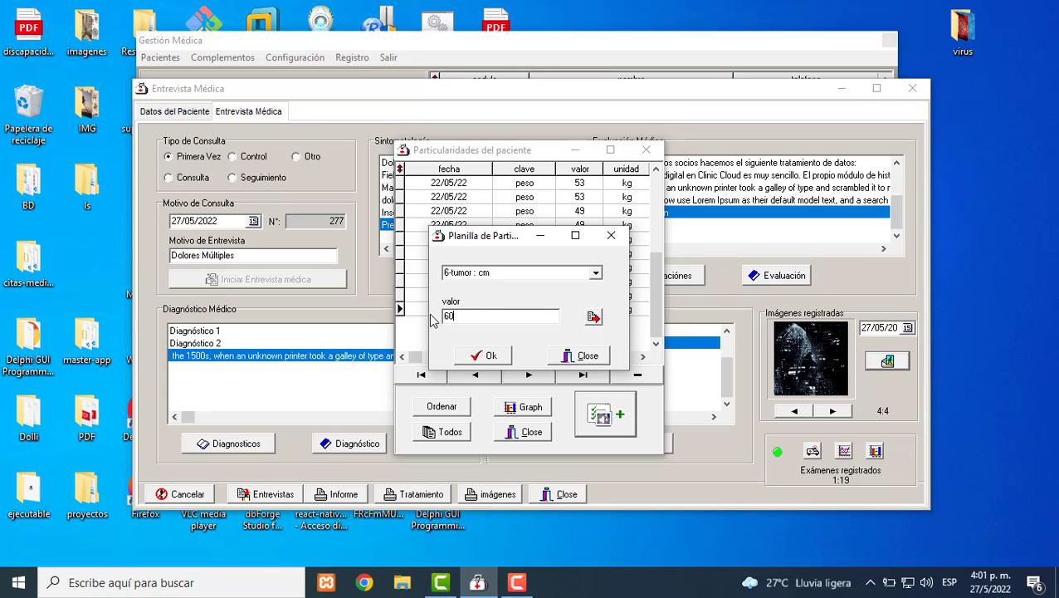
click(485, 355)
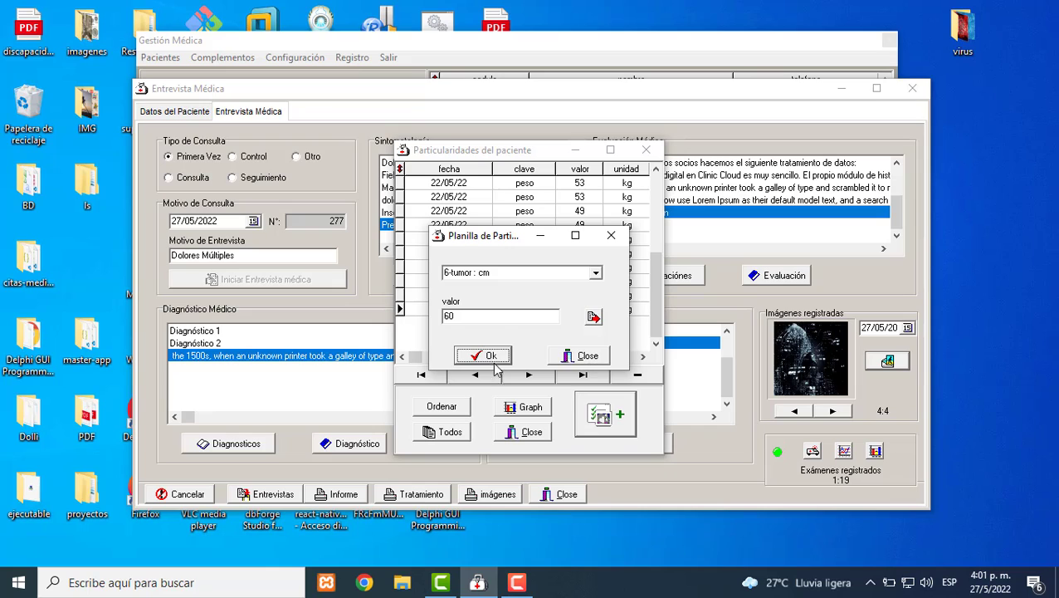
click(587, 355)
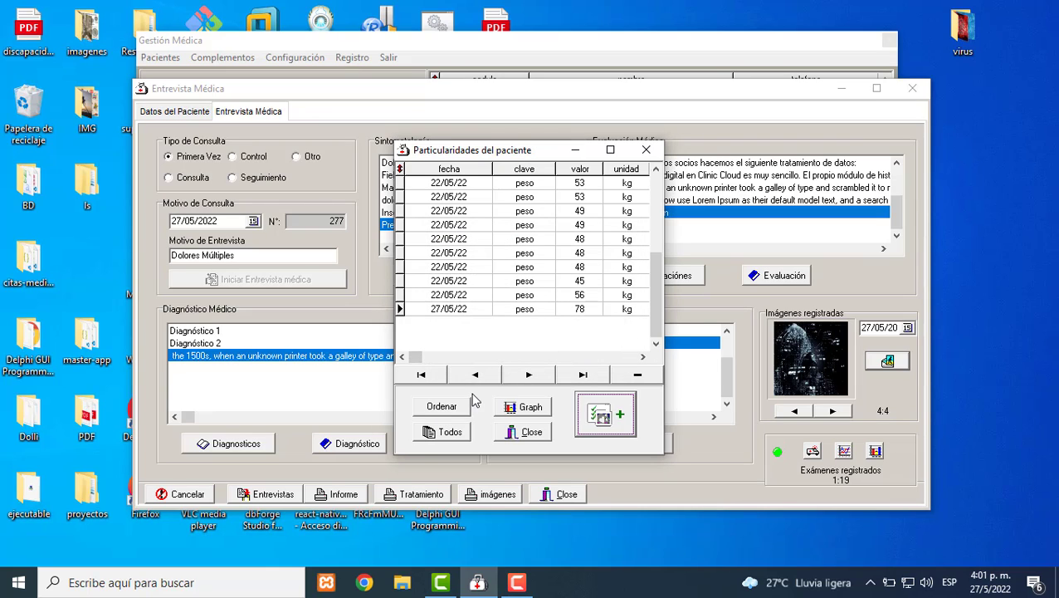
- Reapply the ascending sort by clave to the particularities and remove the filter to show all records
click(442, 406)
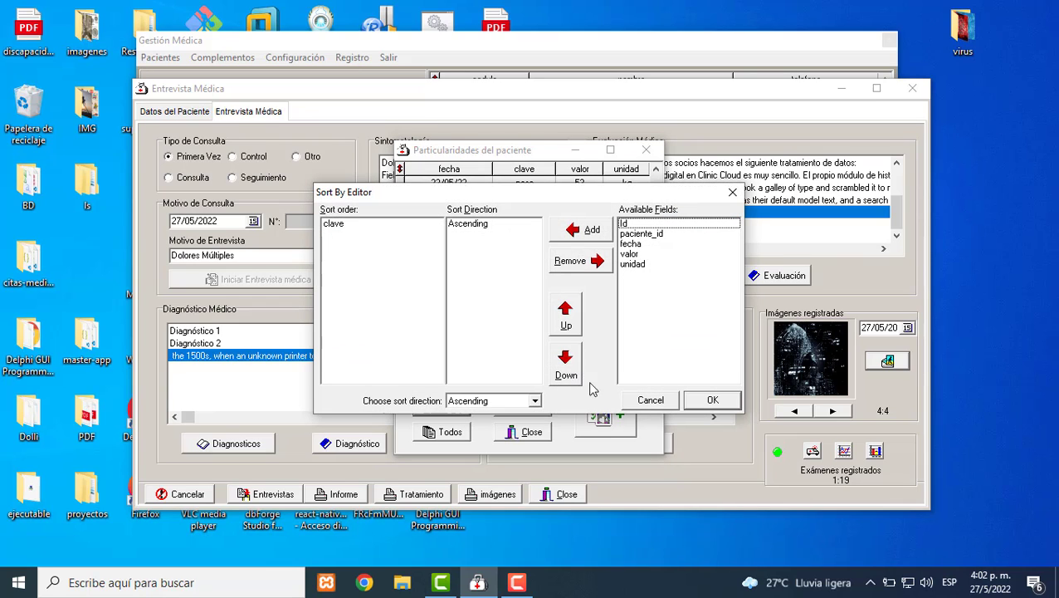
click(710, 401)
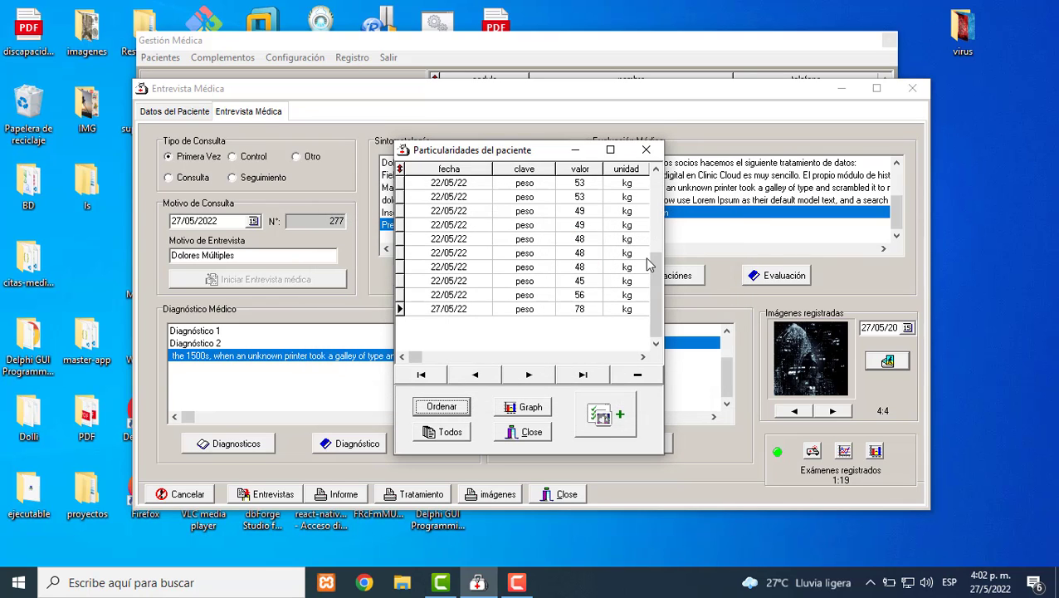
drag(656, 267, 656, 189)
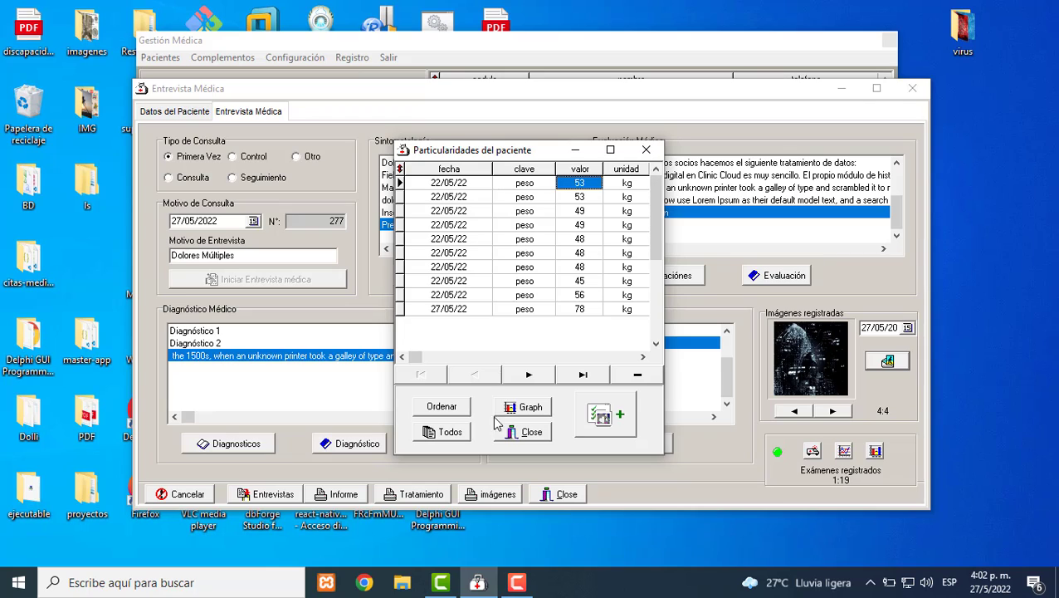
click(450, 433)
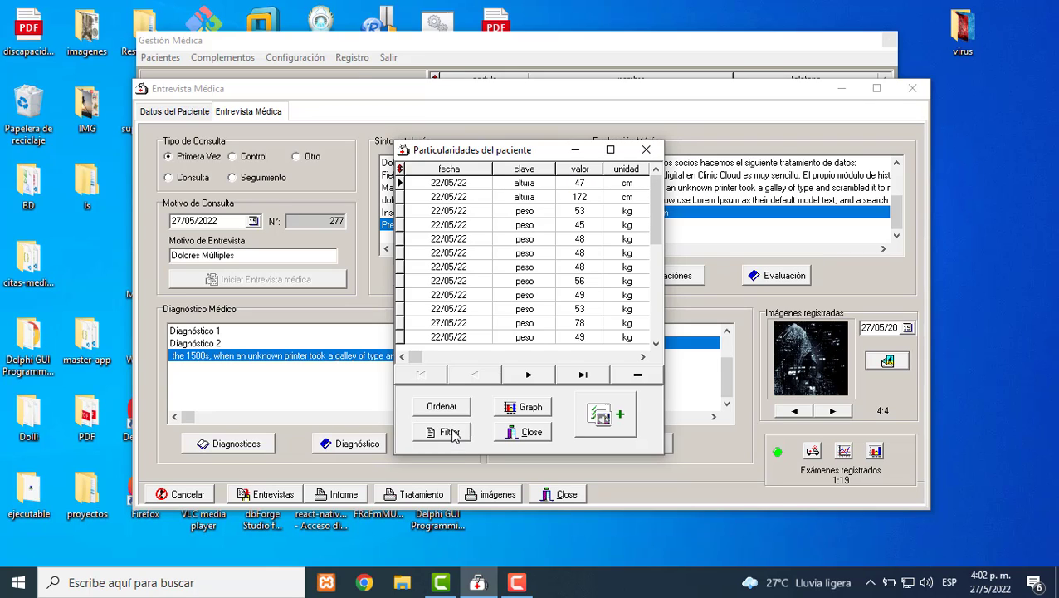
- Filter the particularities to the tumor records, display their values as a graph and close the particularities window
drag(656, 248, 656, 339)
click(511, 295)
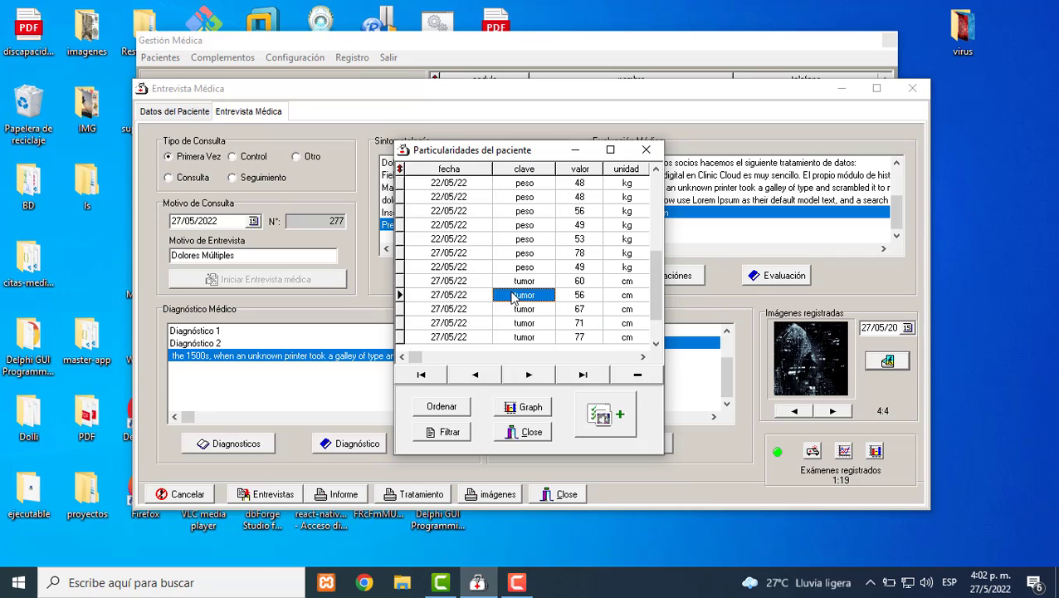
click(455, 432)
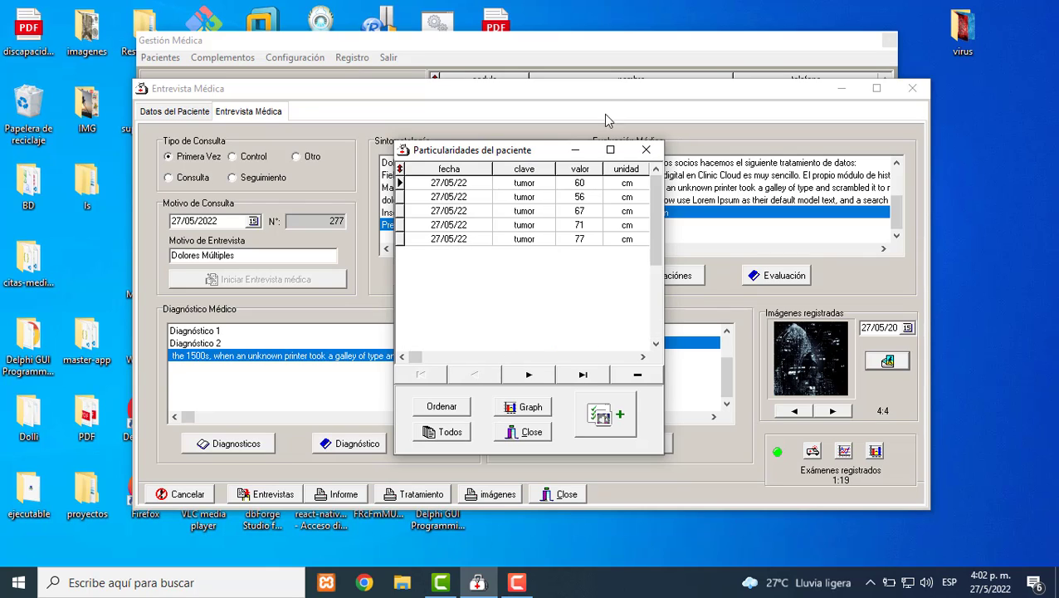
click(535, 411)
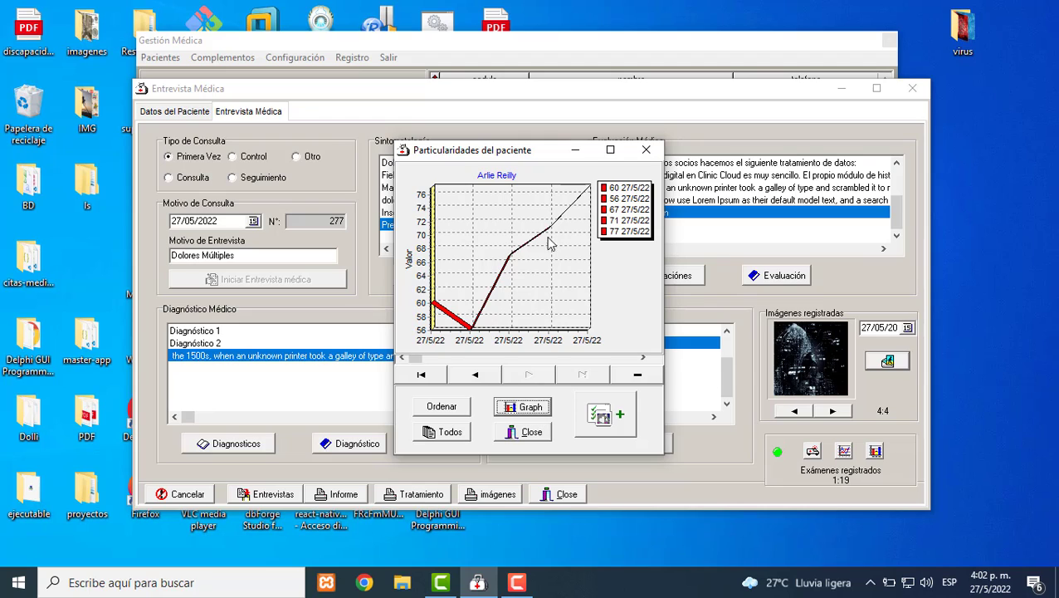
click(646, 150)
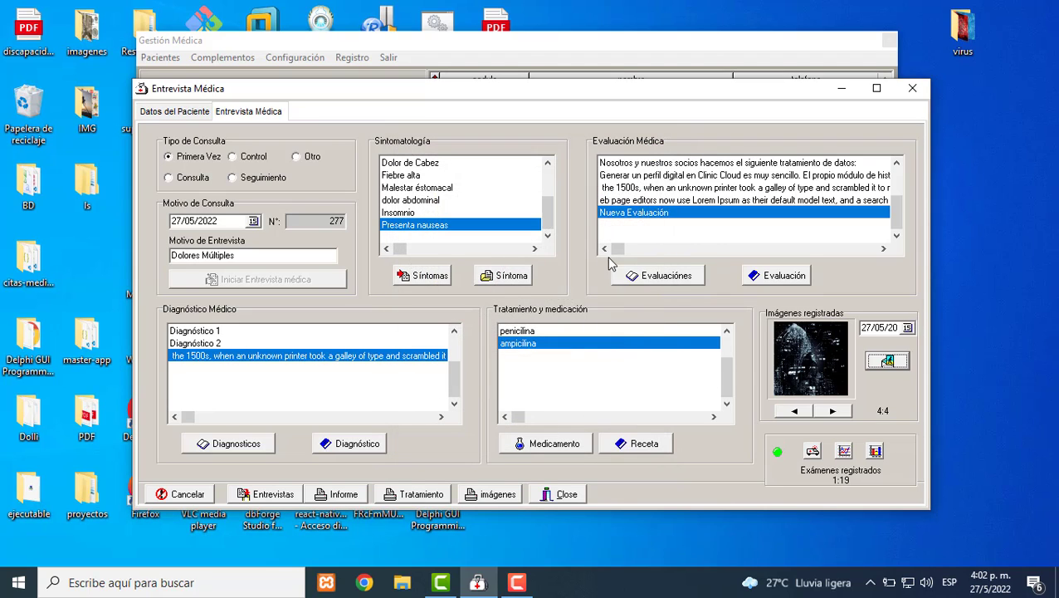
- Open the detail view from the registered image thumbnail, try to print the image, and close the view
click(817, 366)
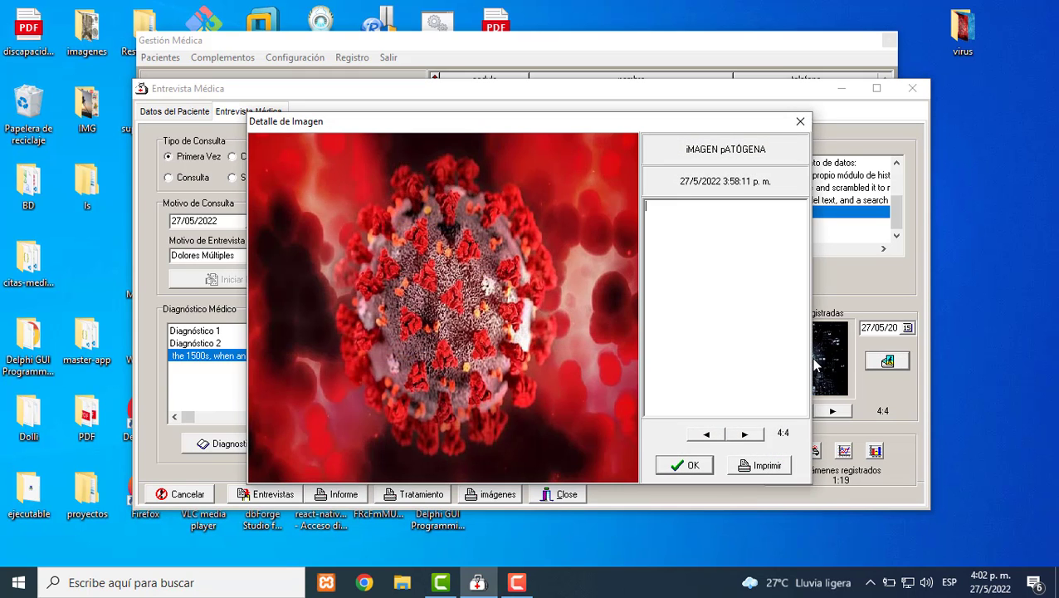
click(765, 467)
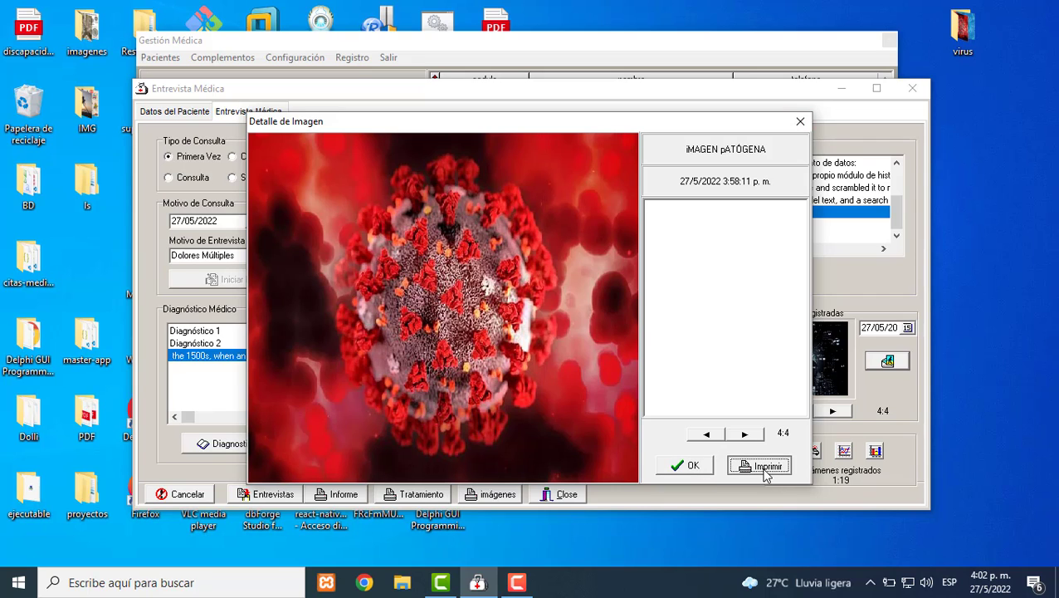
click(653, 344)
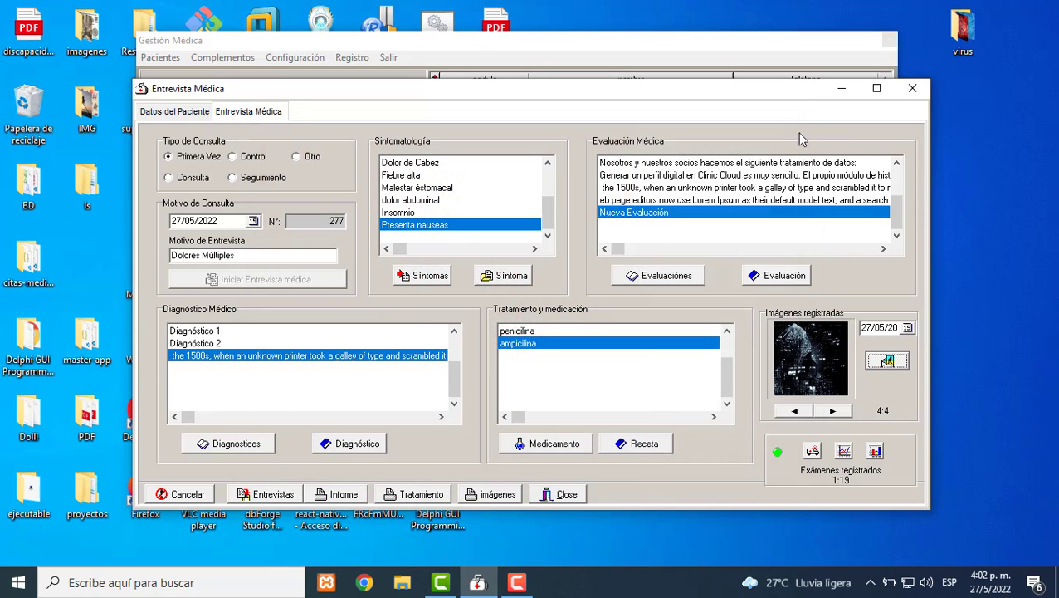
click(800, 121)
- Advance to the "iMAGEN pATÓGENA" registered image, open its detail with the description and try to print it again
click(843, 404)
double_click(798, 359)
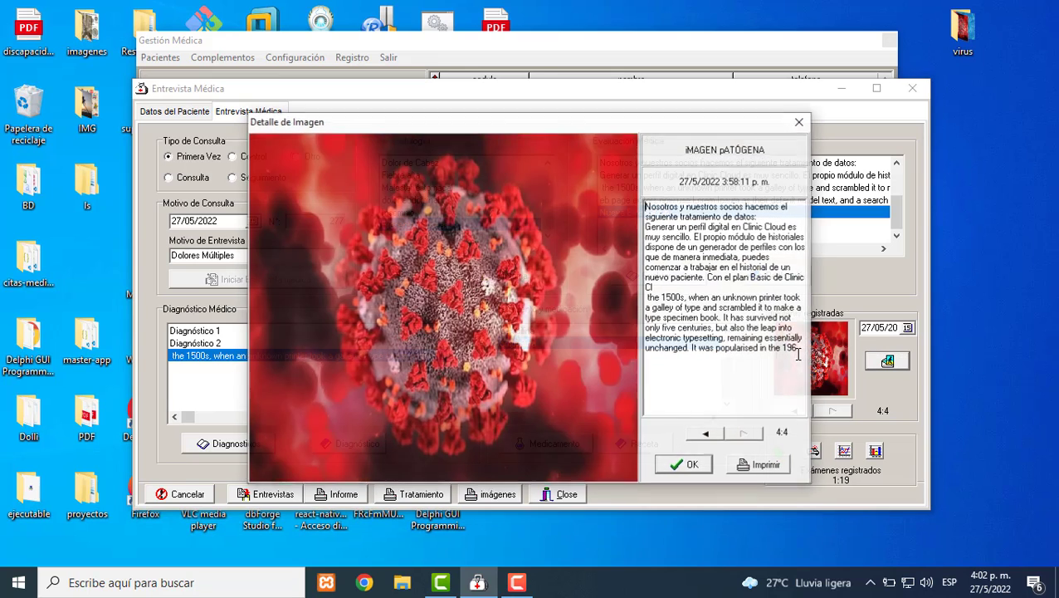
click(762, 465)
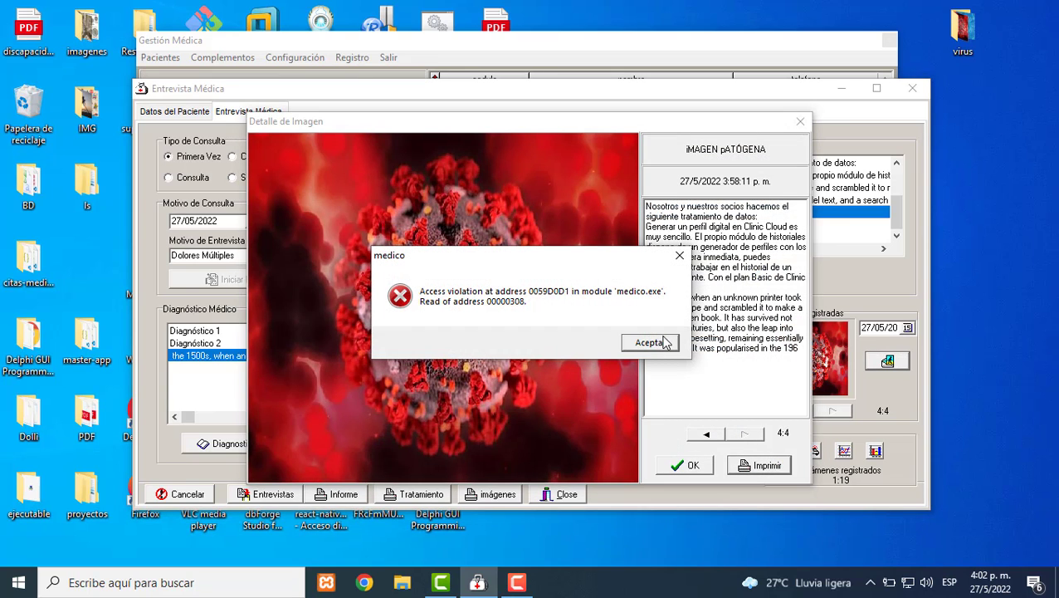
click(656, 343)
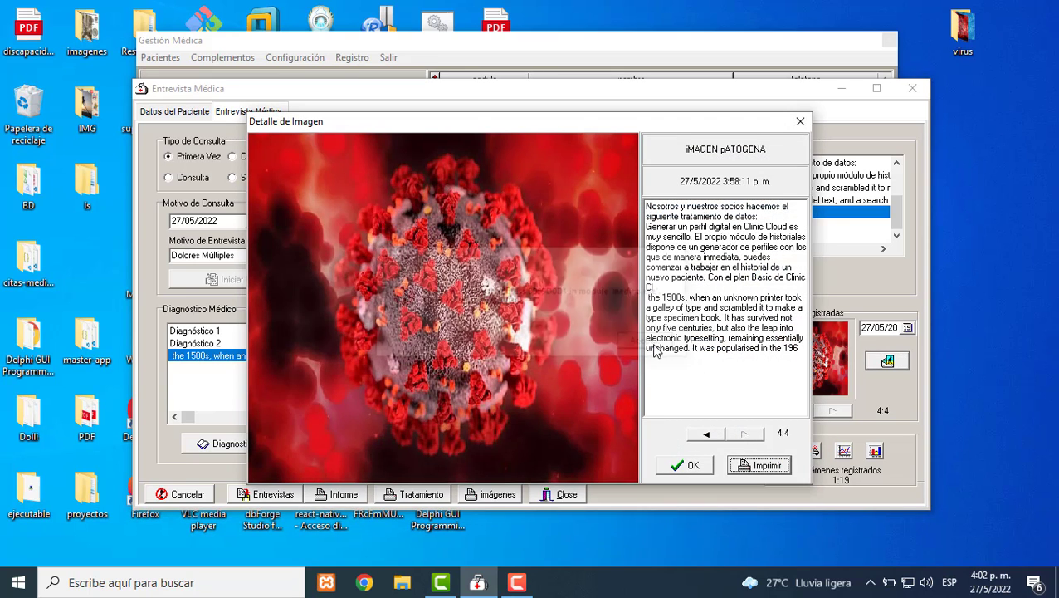
click(801, 122)
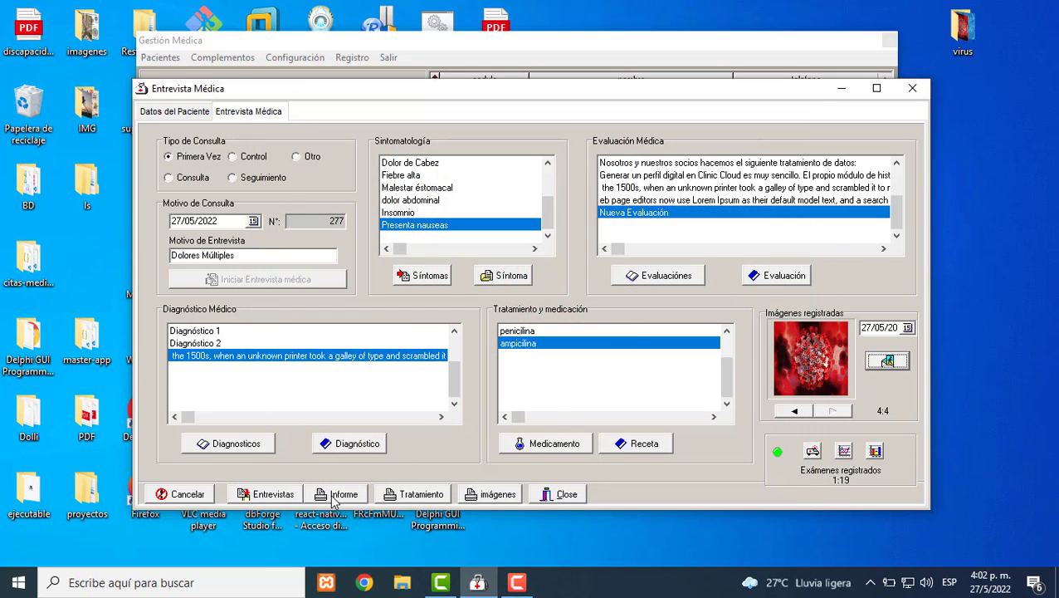
- Generate the patient's medical report as a Word document, view its first page and close the document
click(339, 494)
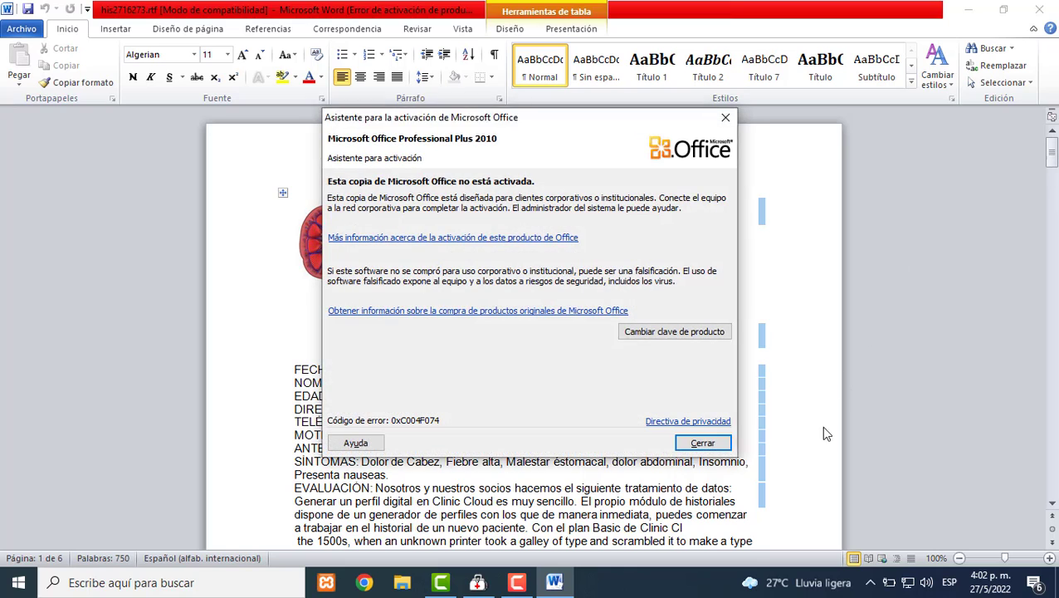
click(702, 443)
drag(1053, 153, 1055, 124)
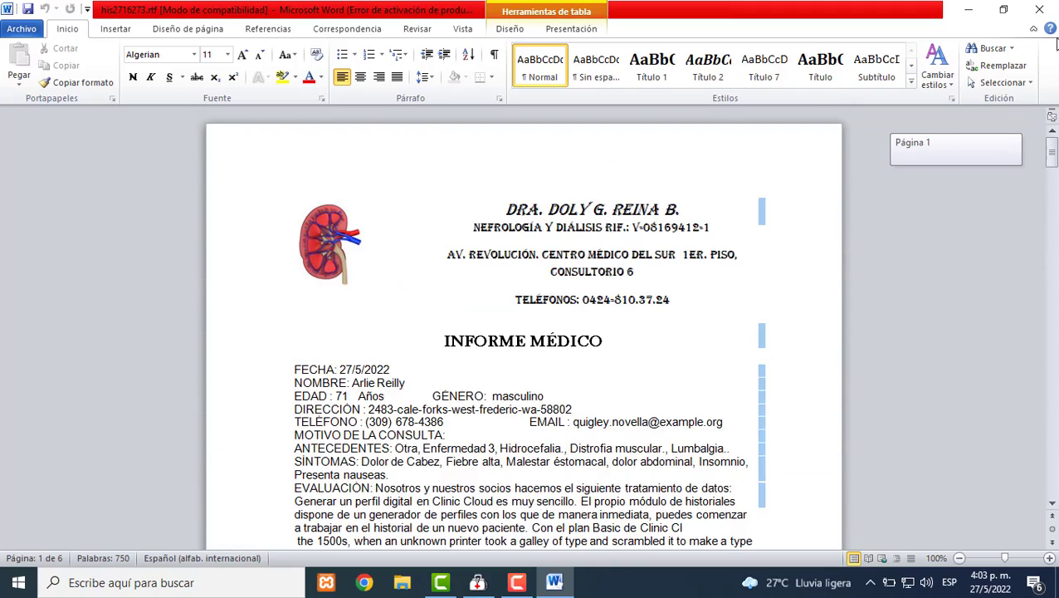
click(1039, 9)
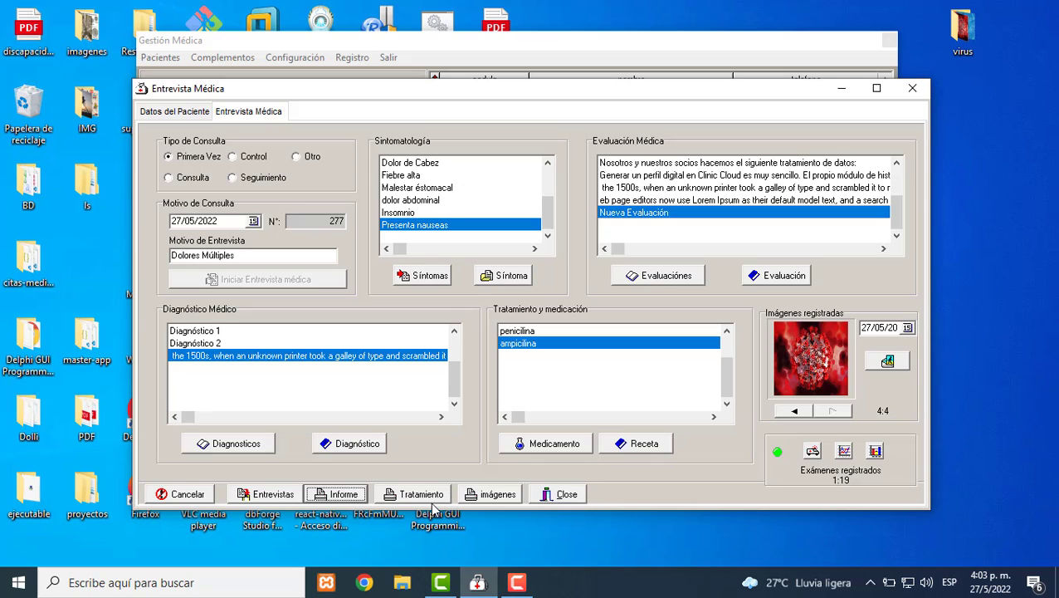
- Generate the patient's medical treatment document in Word and view the prescribed penicilina and ampicilina entries
click(434, 499)
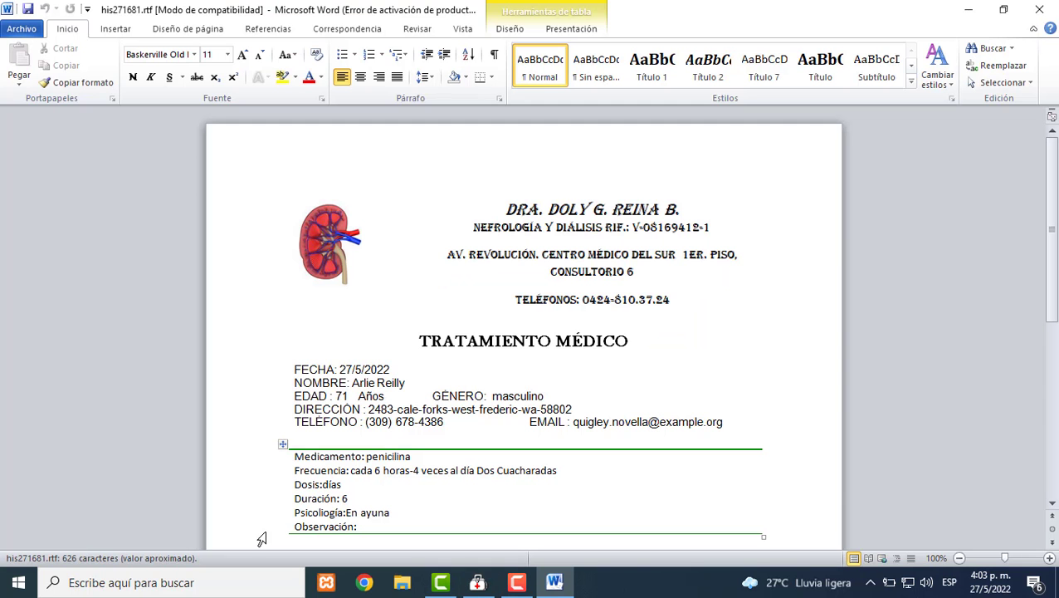
scroll(1056, 220, down, 3)
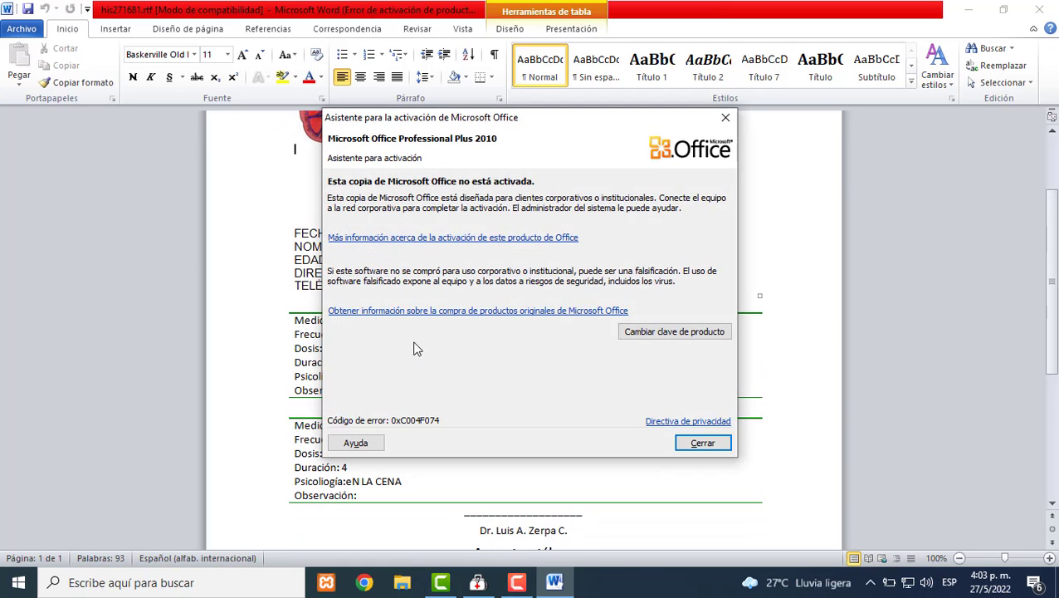
click(701, 443)
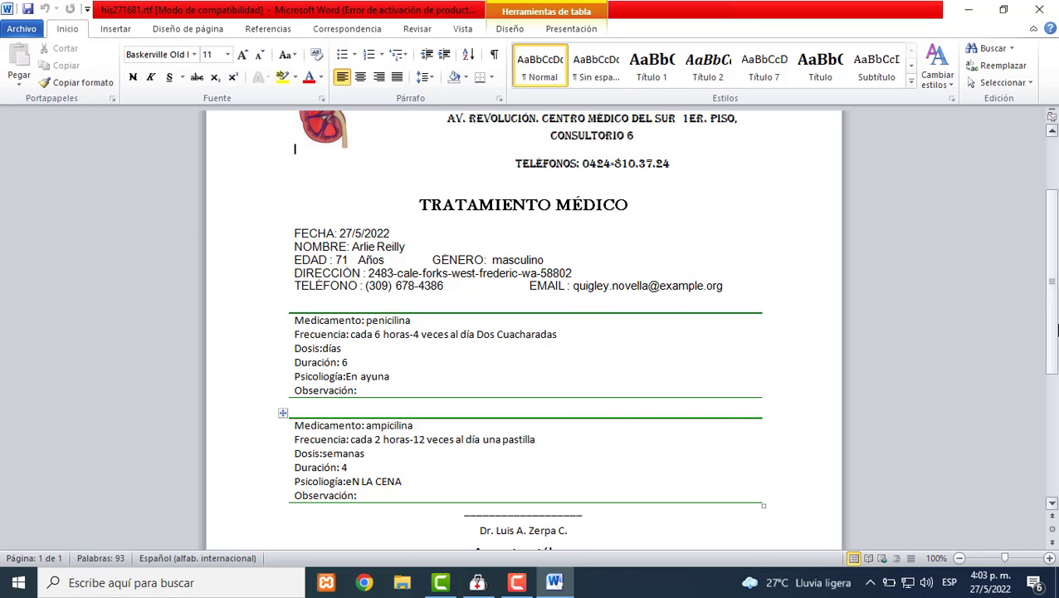
- View the treatment document down to the doctor's signature block and close the document
scroll(1053, 226, down, 4)
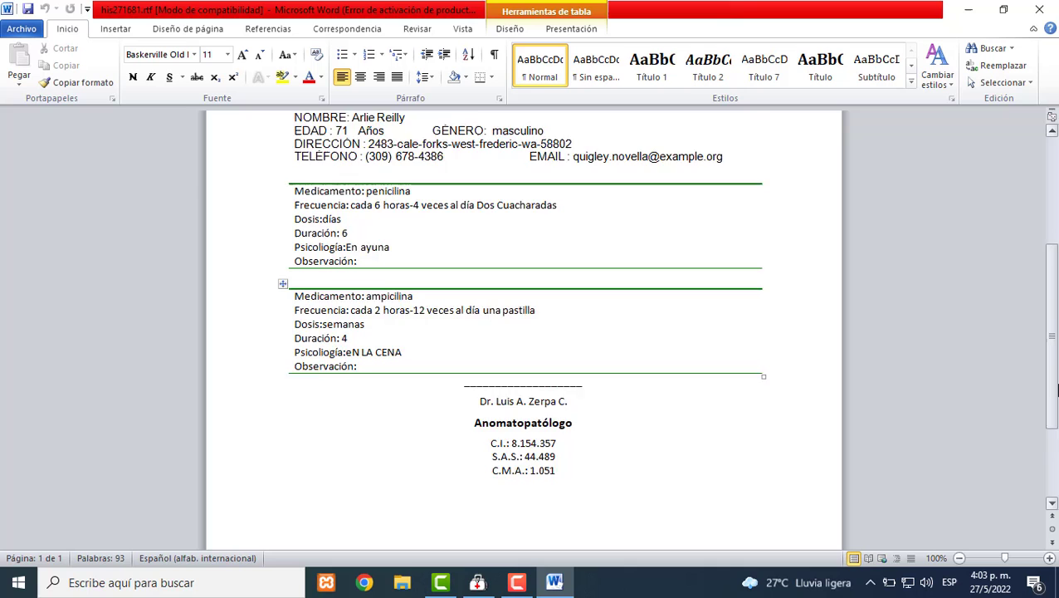
click(1040, 9)
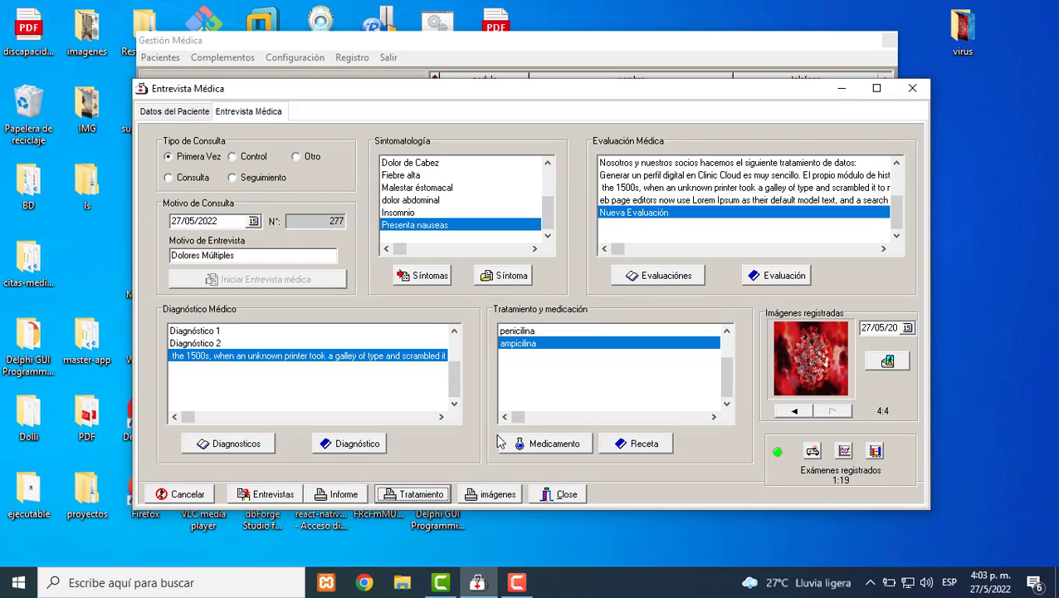
- Generate the patient's images document in Word, look through its images and descriptions, and close it along with the medical interview
click(496, 496)
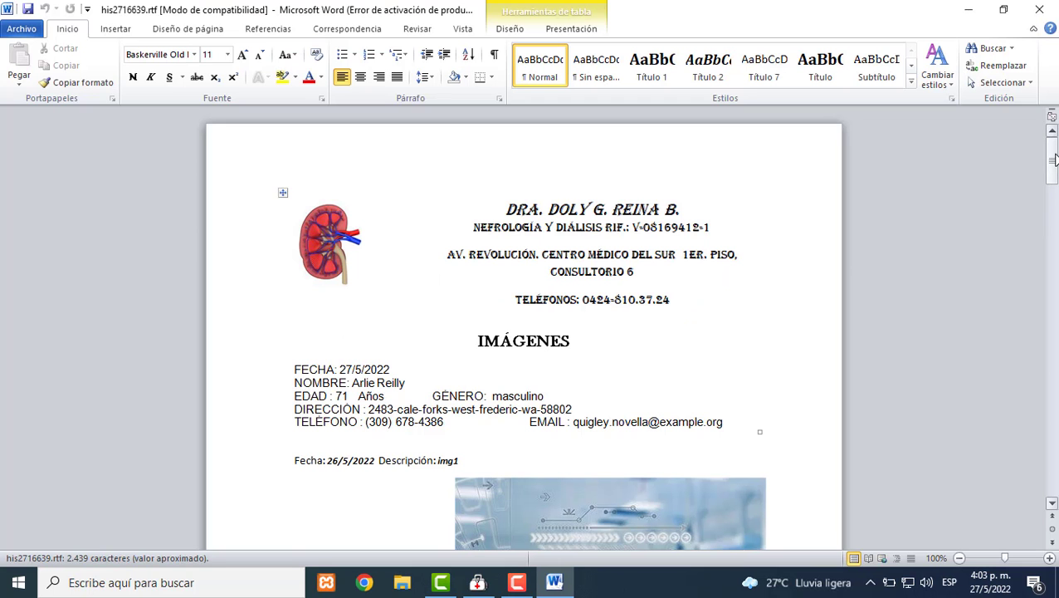
mouse_move(1052, 158)
mouse_down()
mouse_move(1055, 452)
mouse_move(1053, 249)
mouse_up()
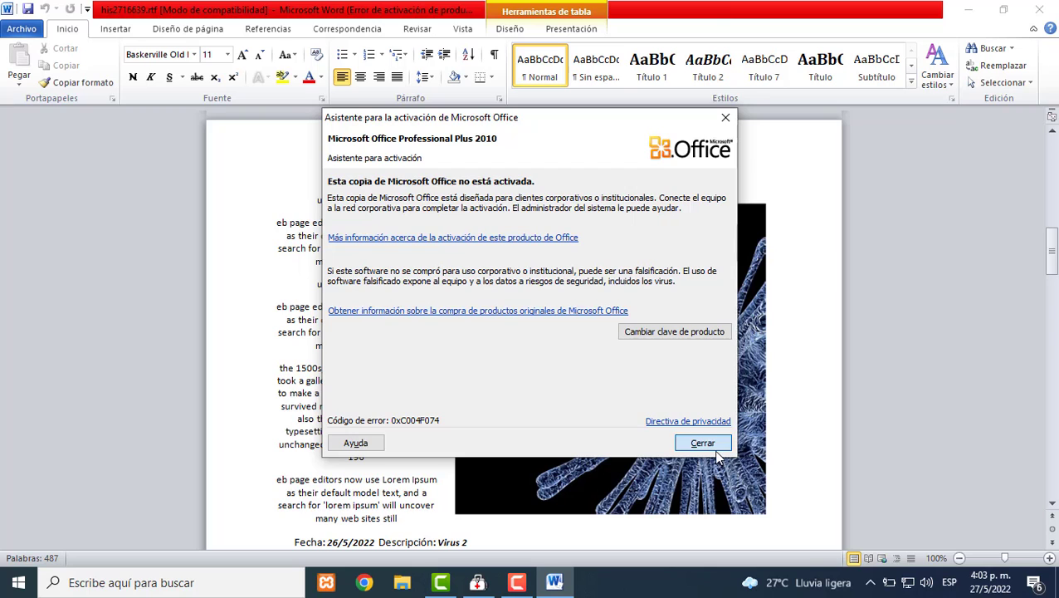
click(713, 449)
click(1038, 9)
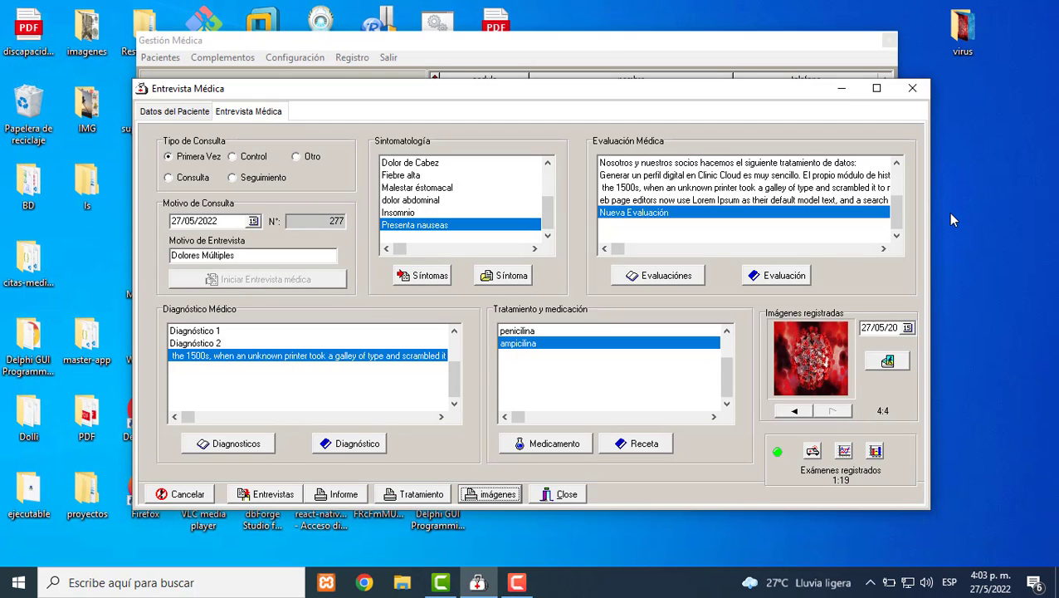
click(572, 494)
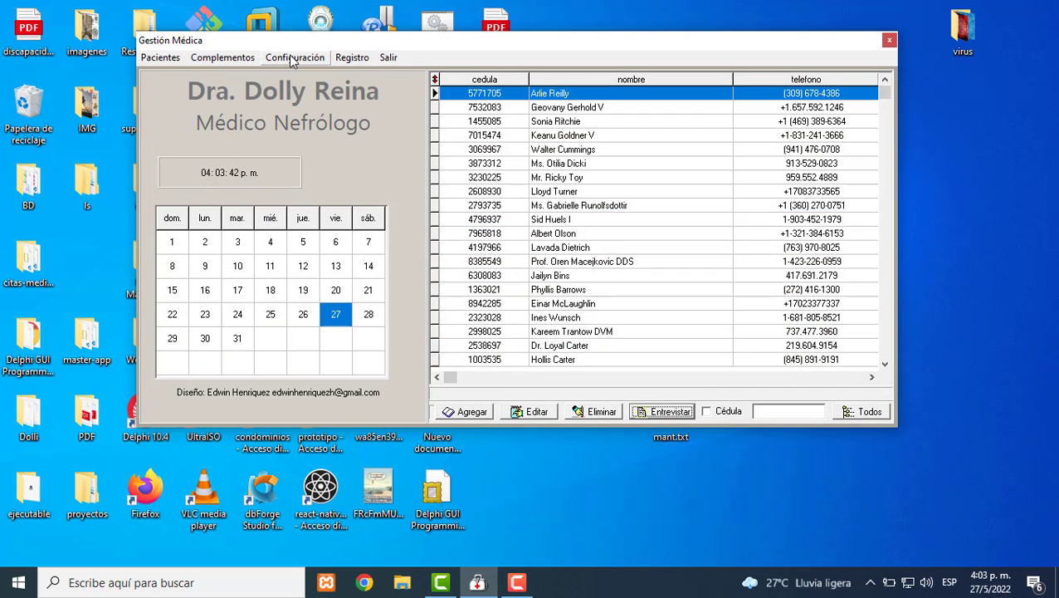
- Open the configuration form and load the blue cell image, imagen13142549, as the doctor's photo
click(295, 58)
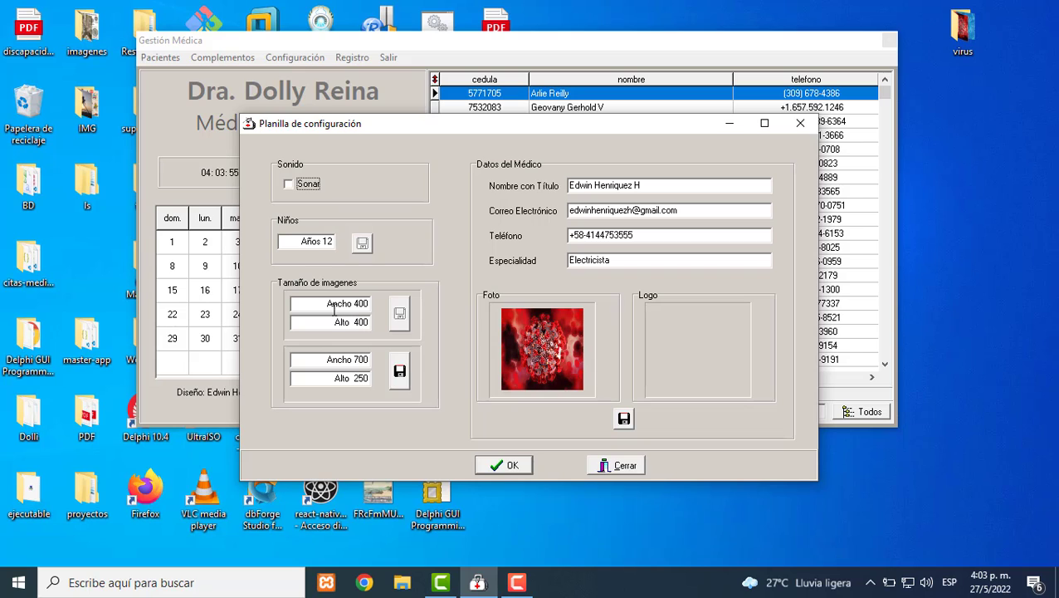
double_click(540, 361)
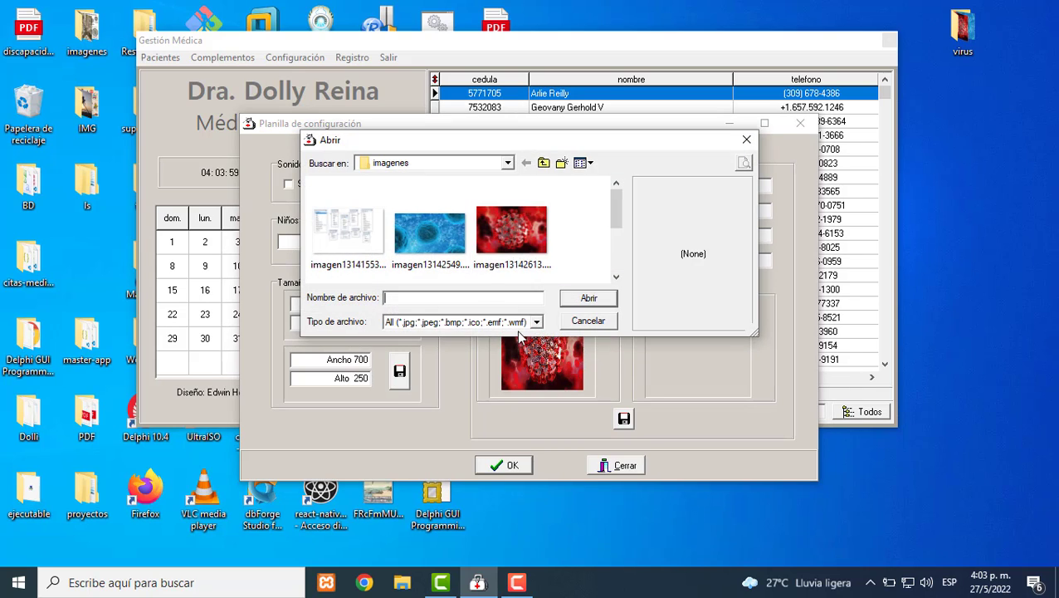
click(442, 230)
click(584, 297)
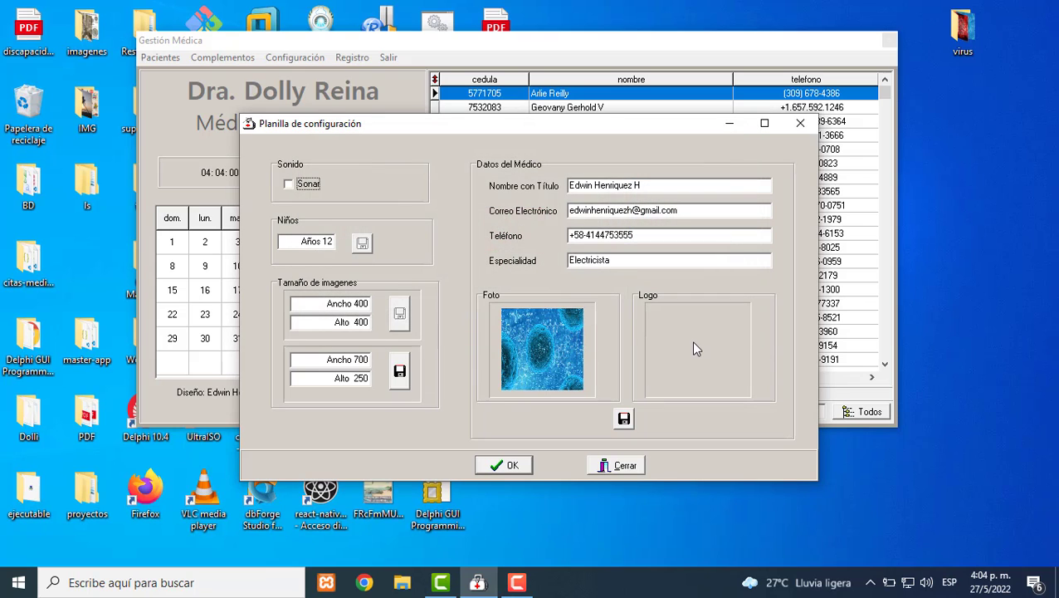
- Load imagen13142613.jpg as the doctor's logo and close the configuration form
double_click(696, 349)
click(493, 232)
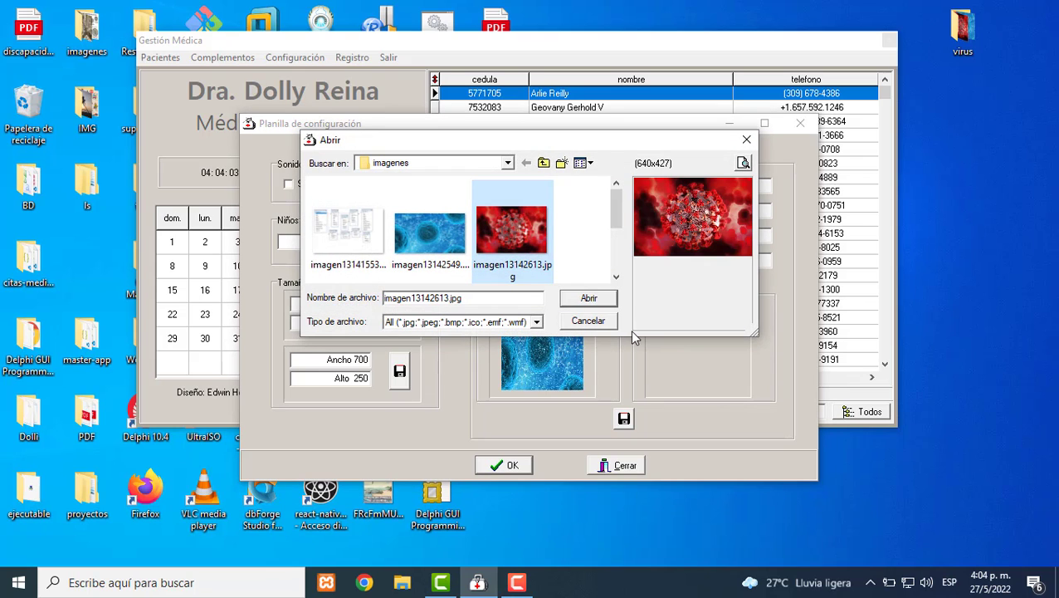
click(594, 297)
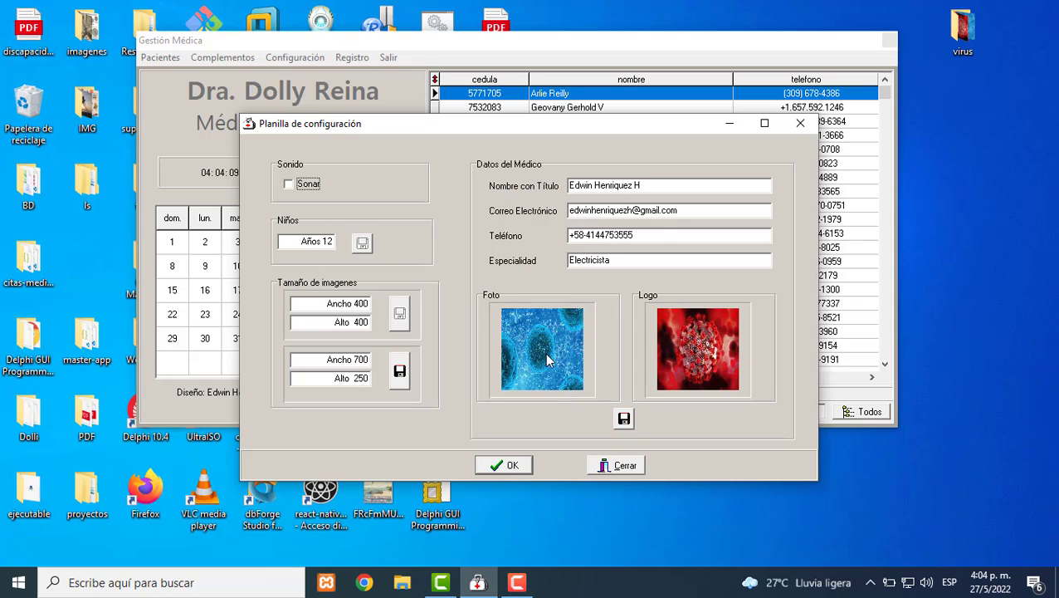
click(613, 465)
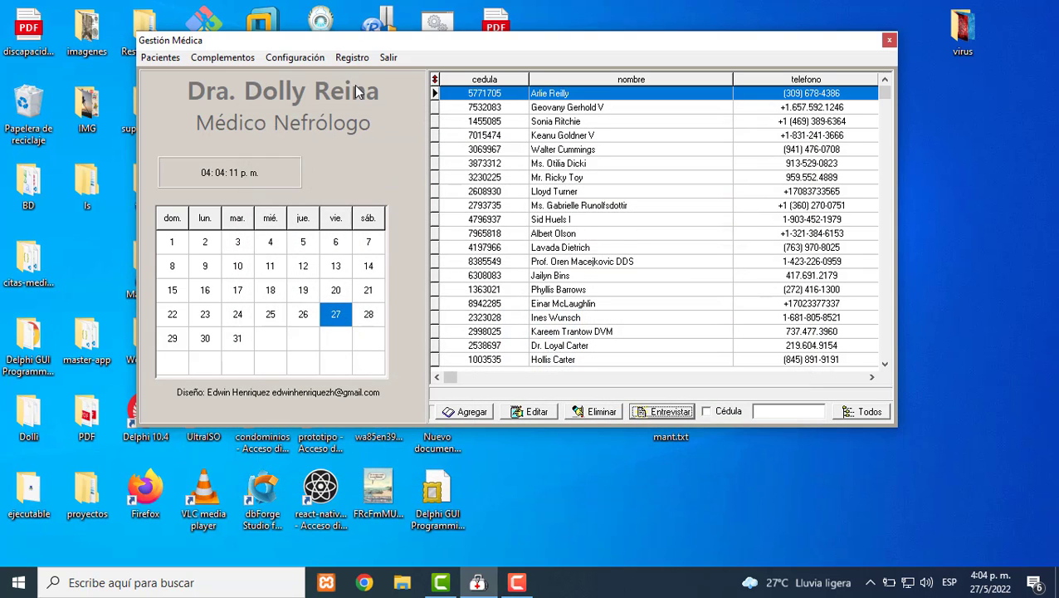
- Open the registration form, select the hardware ID text and place the cursor in the serial number field
click(353, 60)
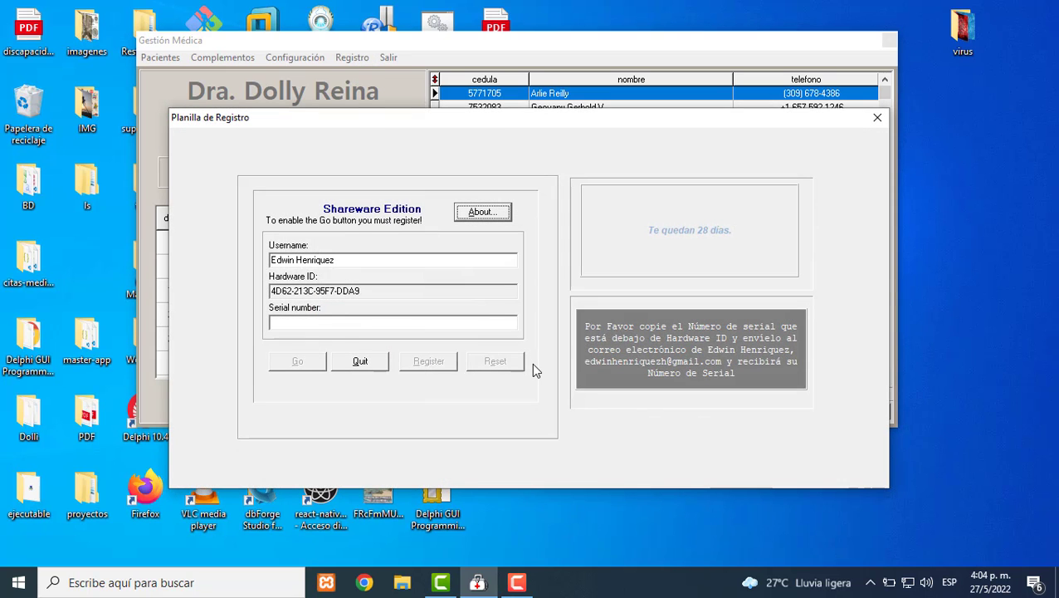
drag(397, 291, 199, 312)
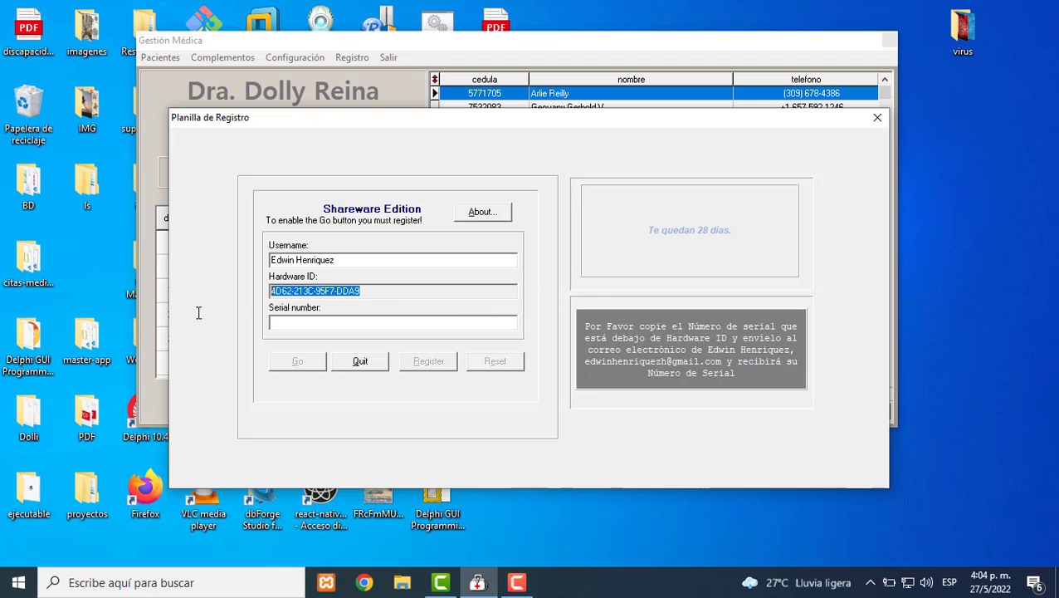
click(384, 324)
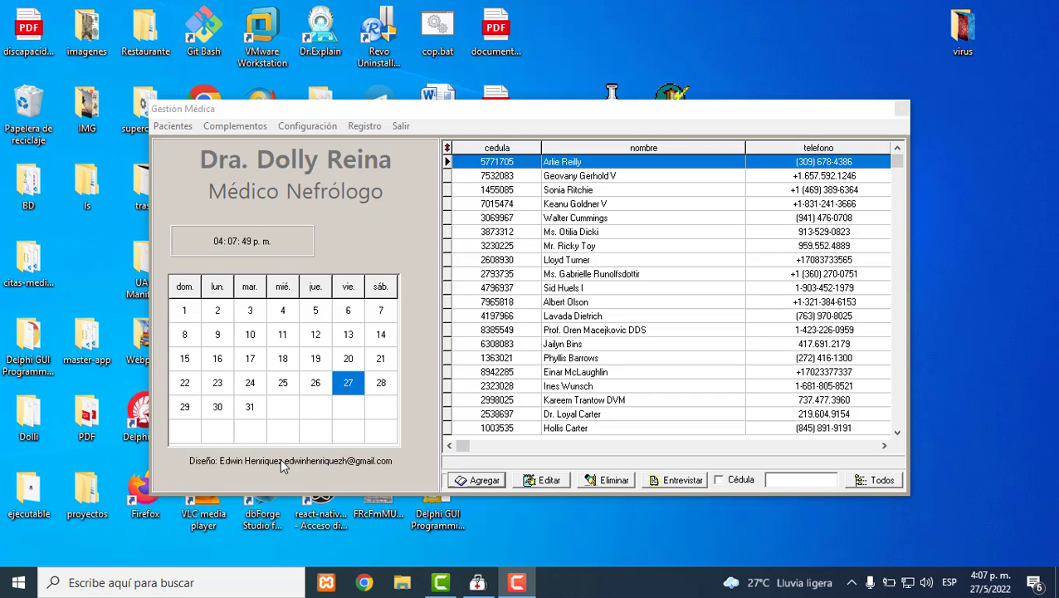
click(309, 467)
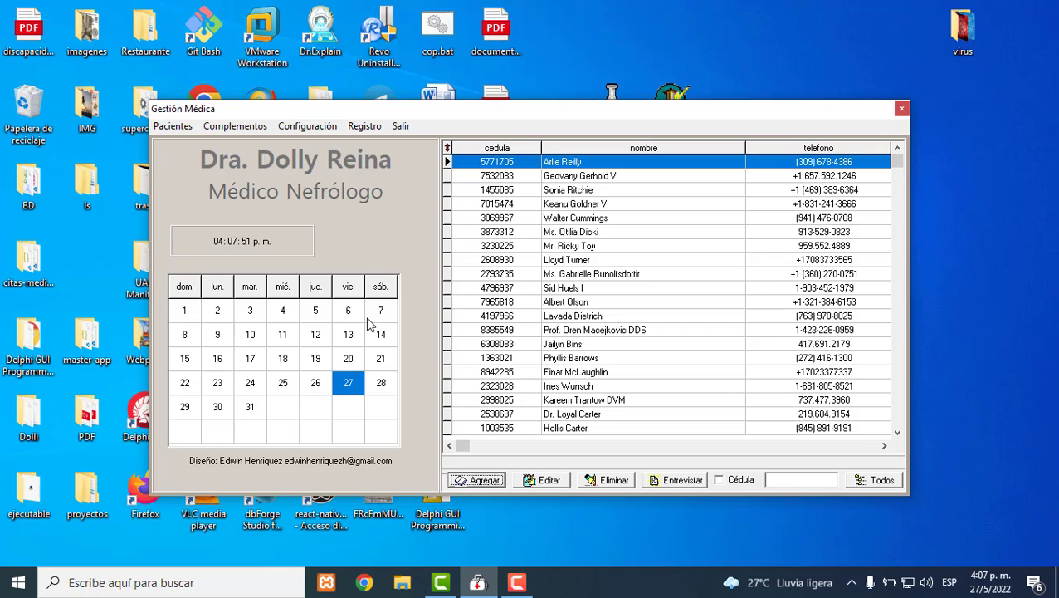